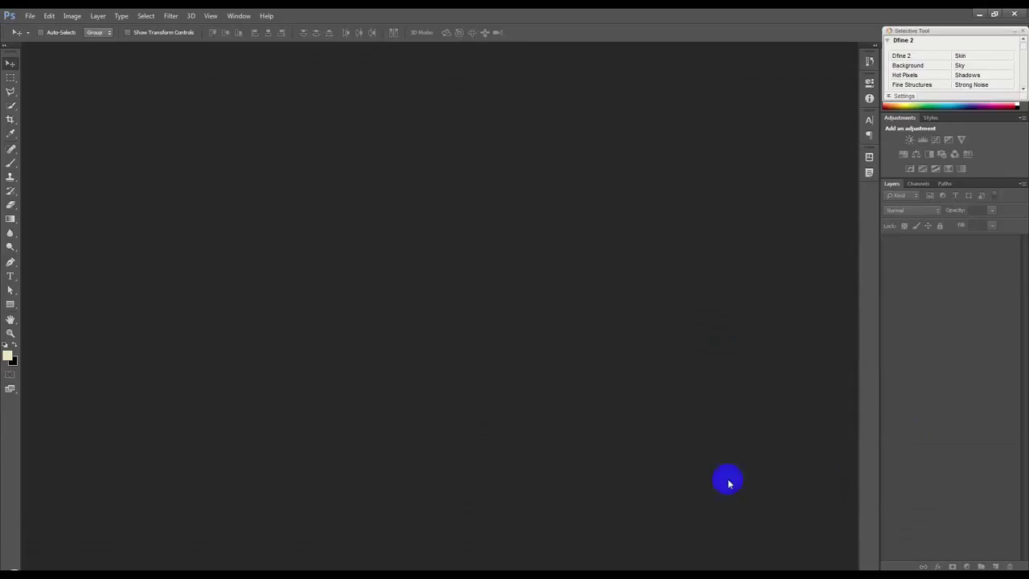
Create a new white-background document using the 1920 × 1080 px preset.
{"action": "left_click", "coordinate": [30, 16]}
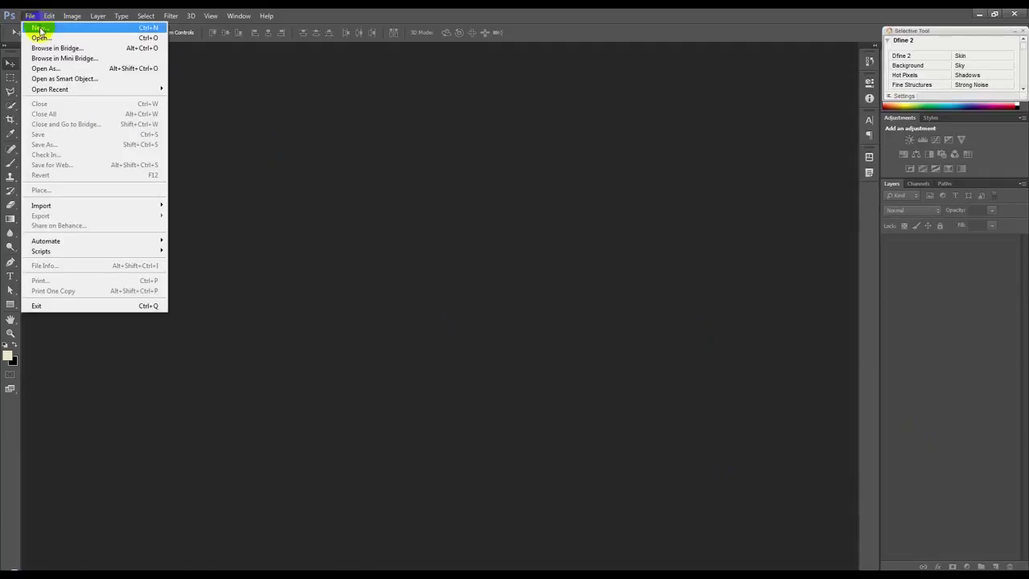
{"action": "left_click", "coordinate": [36, 23]}
{"action": "left_click", "coordinate": [438, 170]}
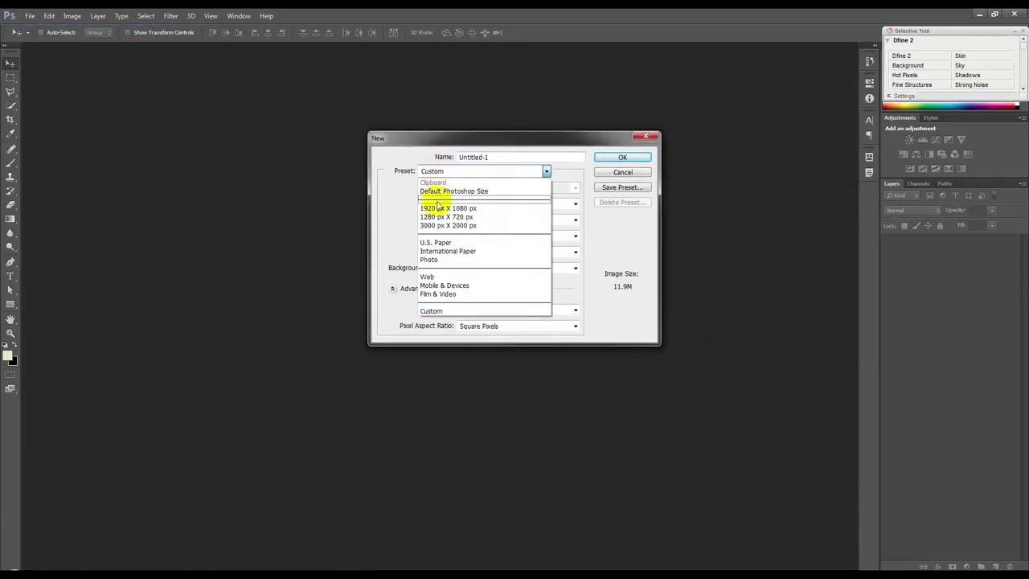
{"action": "left_click", "coordinate": [439, 213]}
{"action": "left_click", "coordinate": [472, 204]}
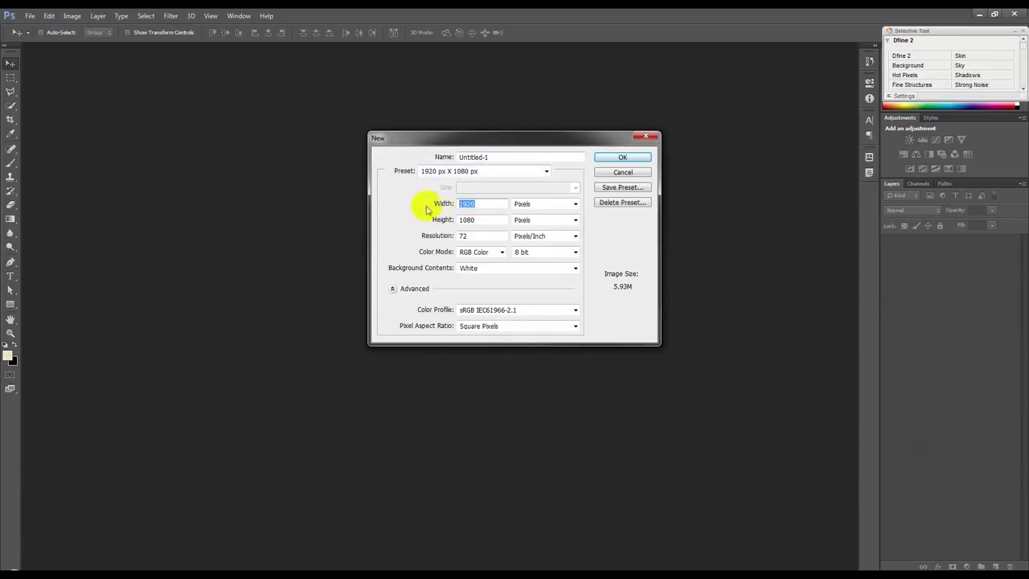
{"action": "left_click", "coordinate": [621, 157]}
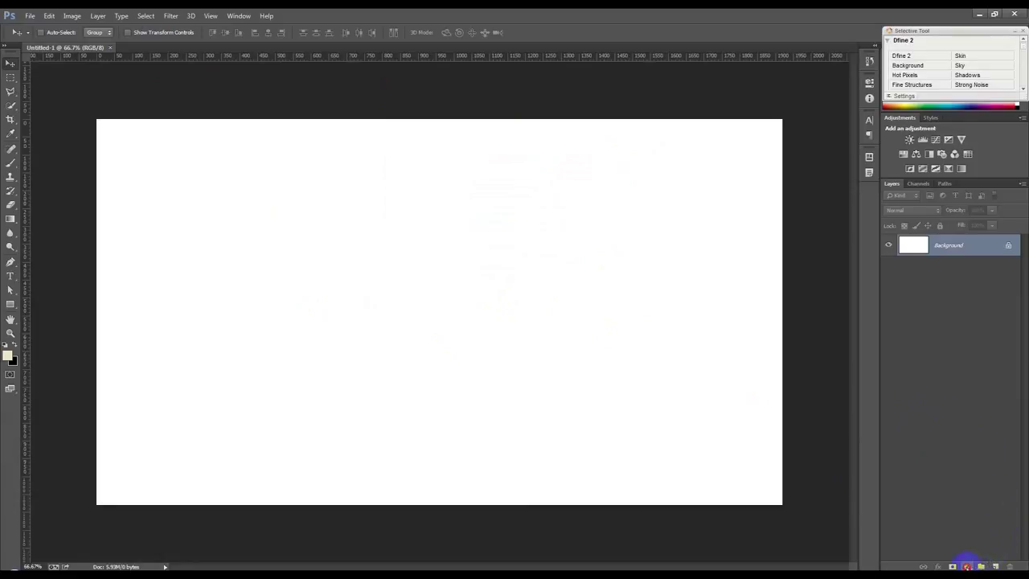
Add a gradient fill layer starting from the Platinum gradient preset.
{"action": "left_click", "coordinate": [967, 565]}
{"action": "left_click", "coordinate": [933, 345]}
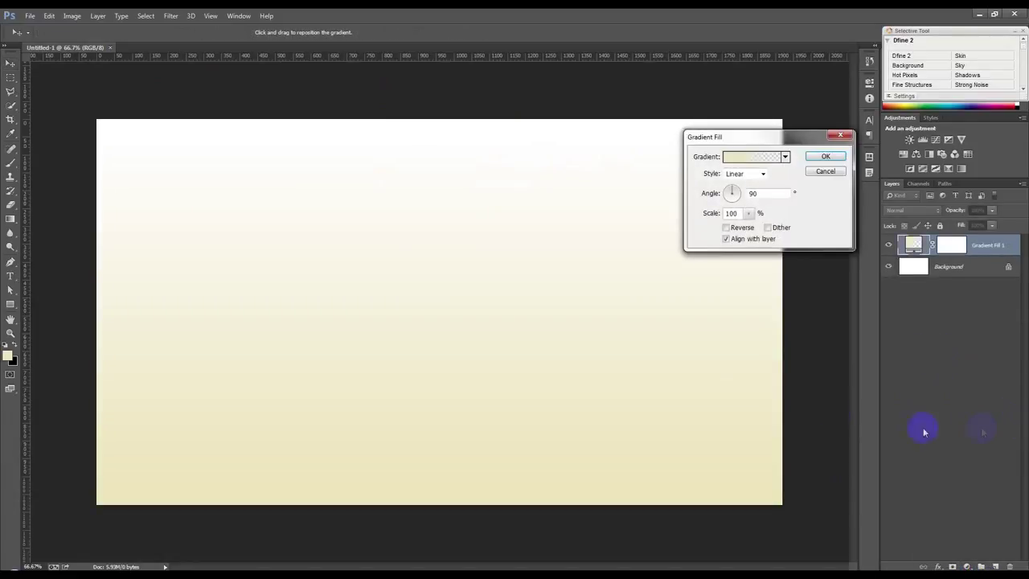
{"action": "left_click", "coordinate": [774, 158]}
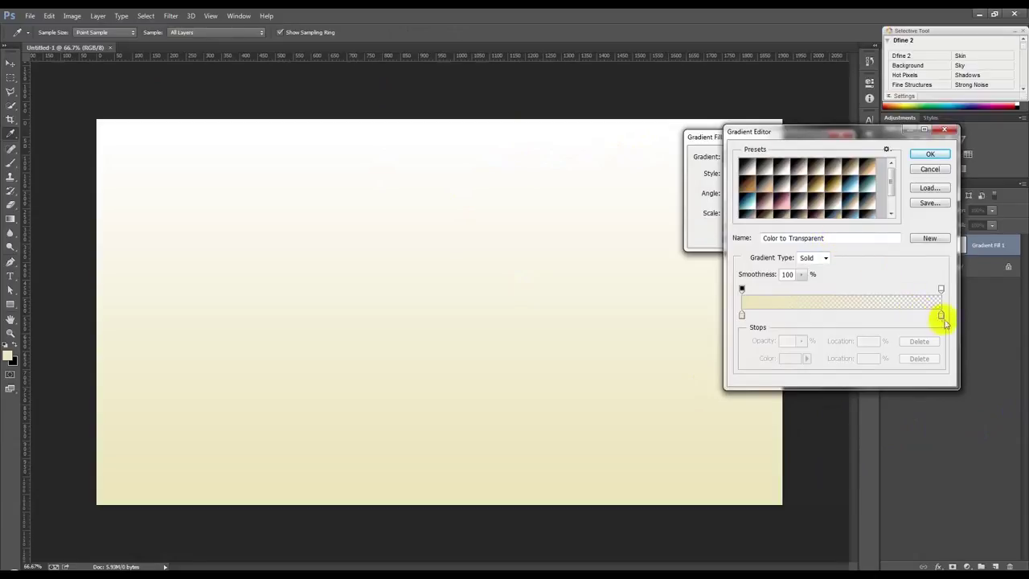
{"action": "left_click", "coordinate": [747, 168]}
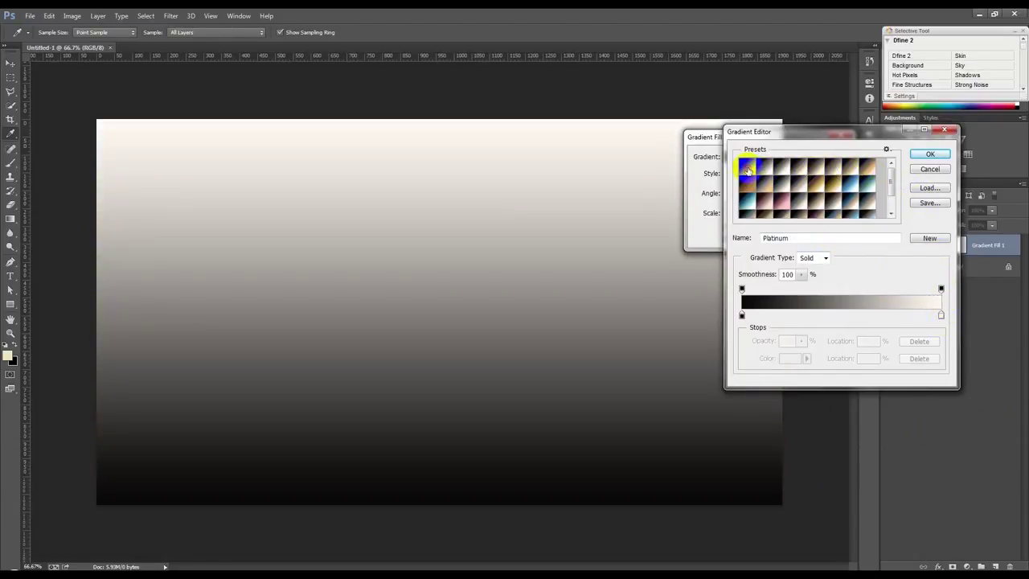
Recolour the gradient stops to beige d6ccbf and off-white fff9f2, then apply the fill.
{"action": "double_click", "coordinate": [742, 315]}
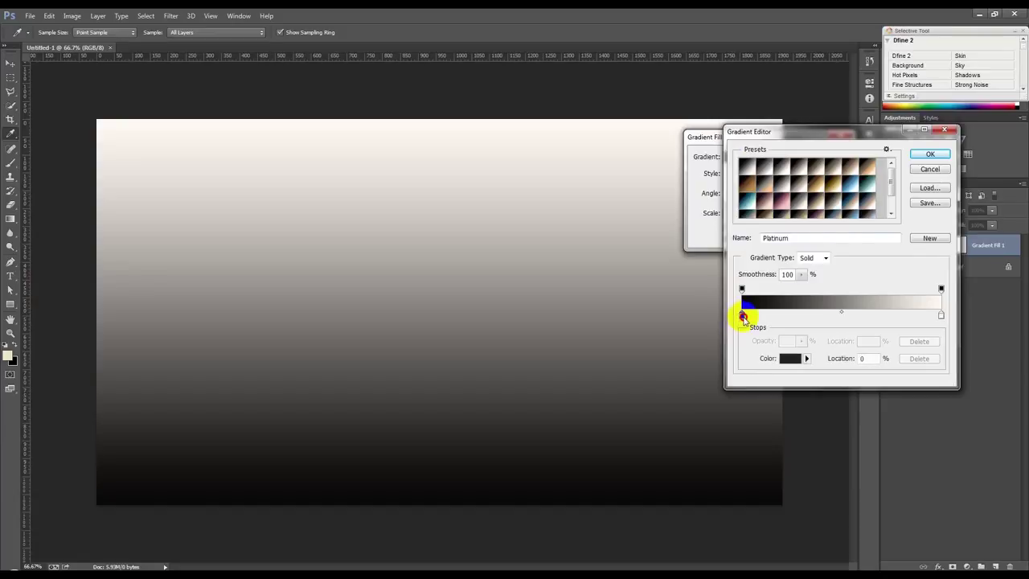
{"action": "left_click_drag", "start_coordinate": [689, 195], "coordinate": [666, 222]}
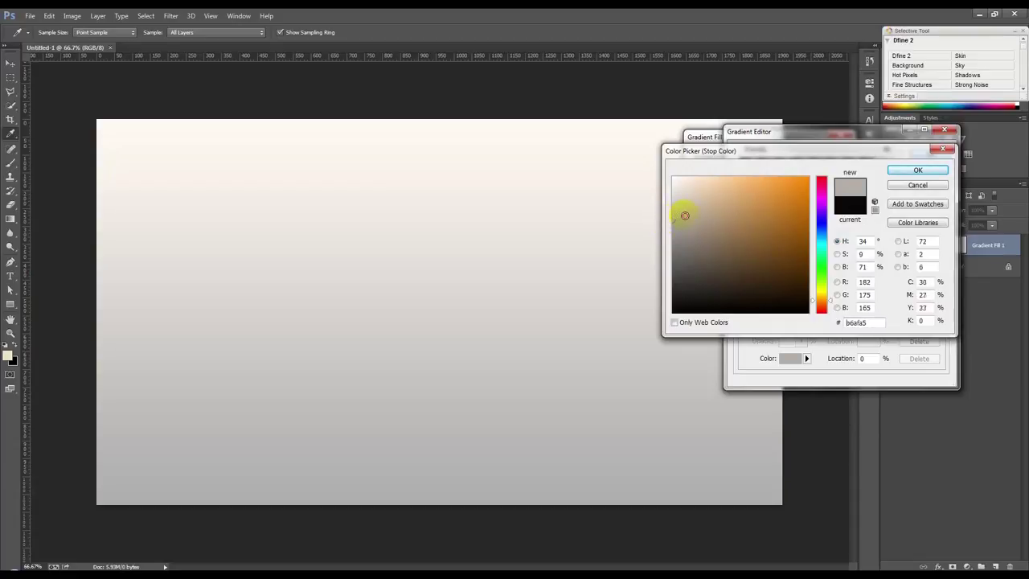
{"action": "left_click_drag", "start_coordinate": [686, 215], "coordinate": [689, 200]}
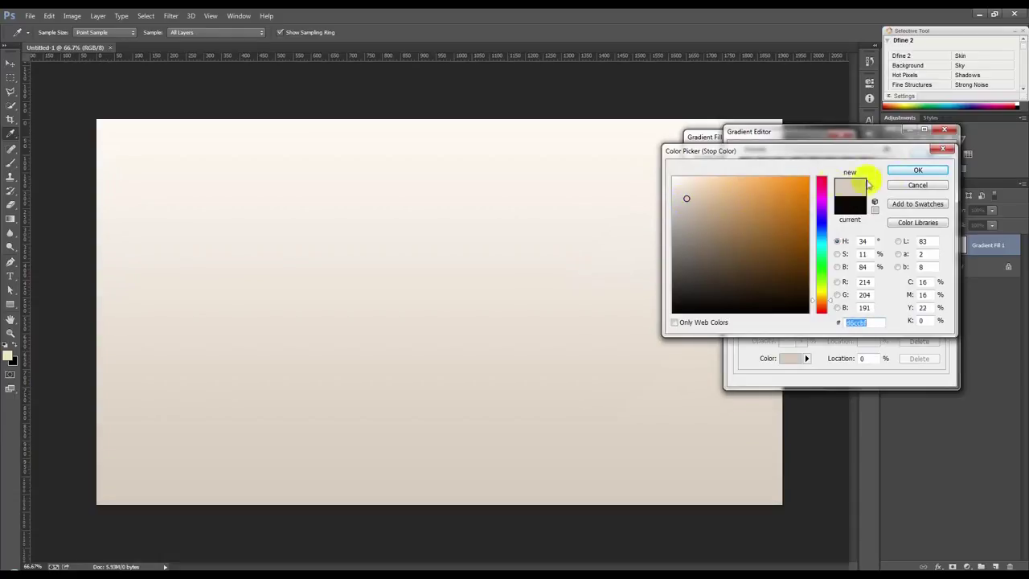
{"action": "left_click", "coordinate": [907, 170]}
{"action": "double_click", "coordinate": [941, 316]}
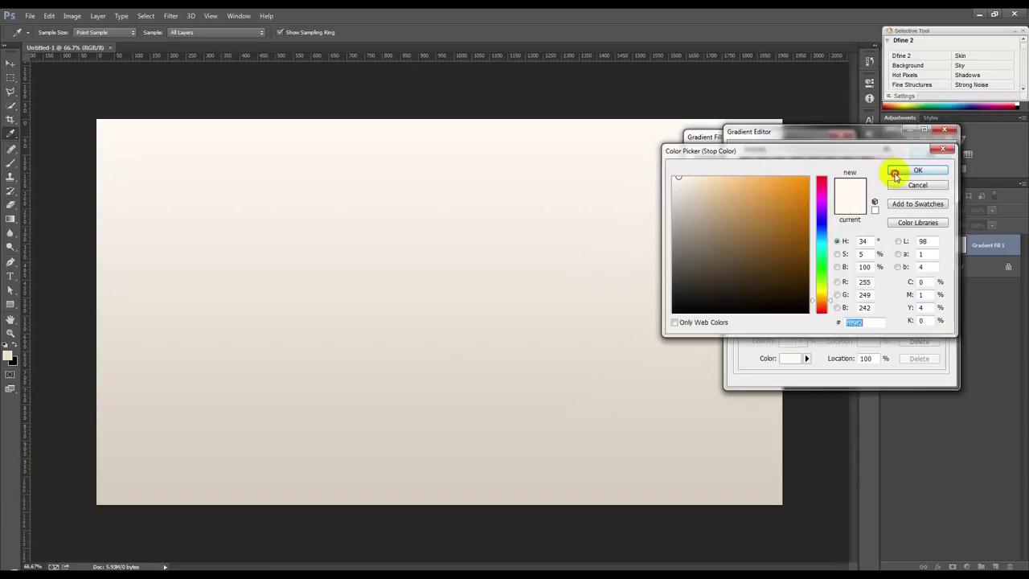
{"action": "left_click", "coordinate": [895, 172]}
{"action": "left_click", "coordinate": [918, 156]}
{"action": "left_click", "coordinate": [818, 160]}
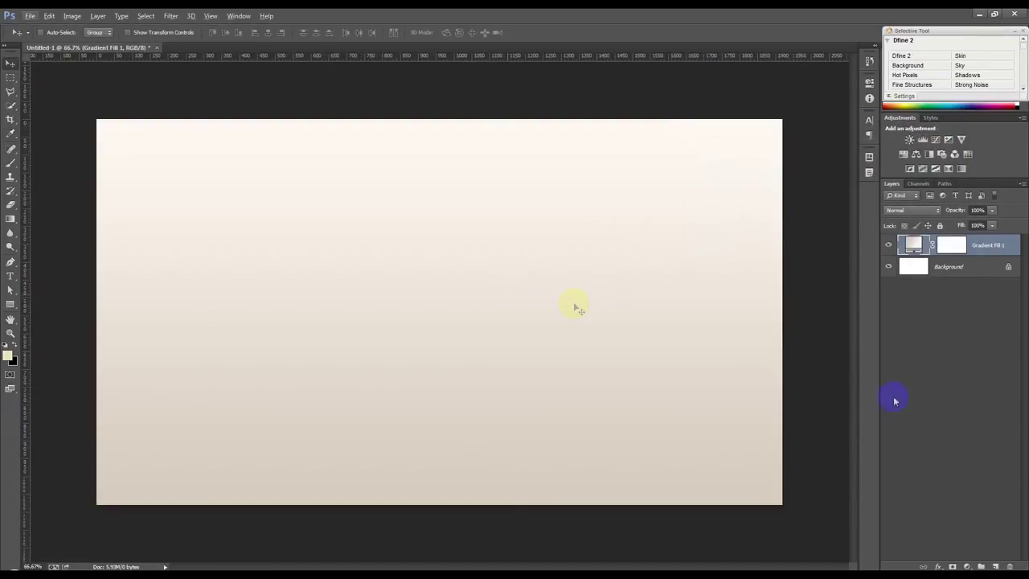
{"action": "left_click", "coordinate": [967, 566]}
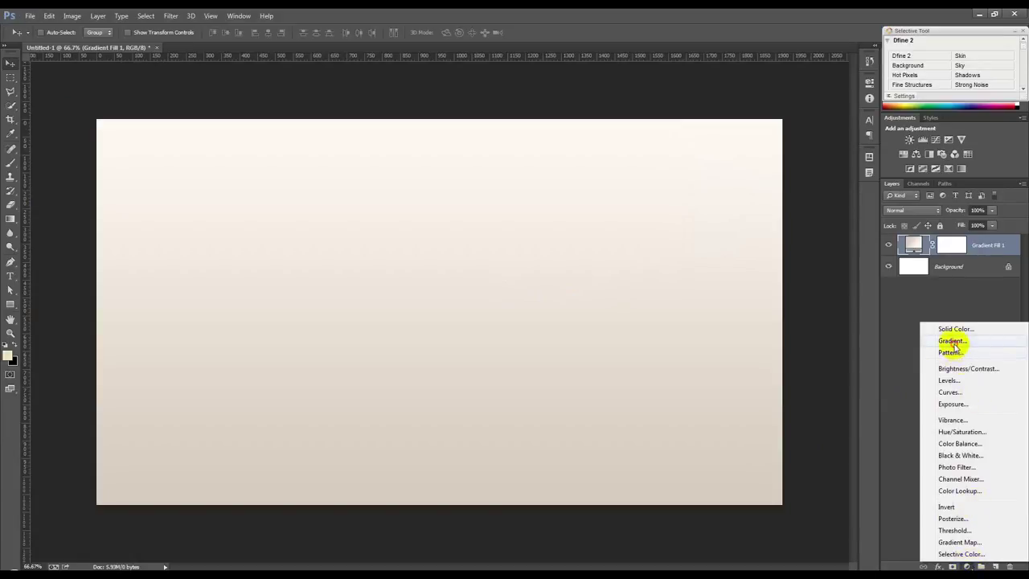
Add a second gradient fill, reset the gradient presets, and pick a fade-to-transparent preset.
{"action": "left_click", "coordinate": [950, 340]}
{"action": "left_click", "coordinate": [785, 157]}
{"action": "left_click", "coordinate": [879, 175]}
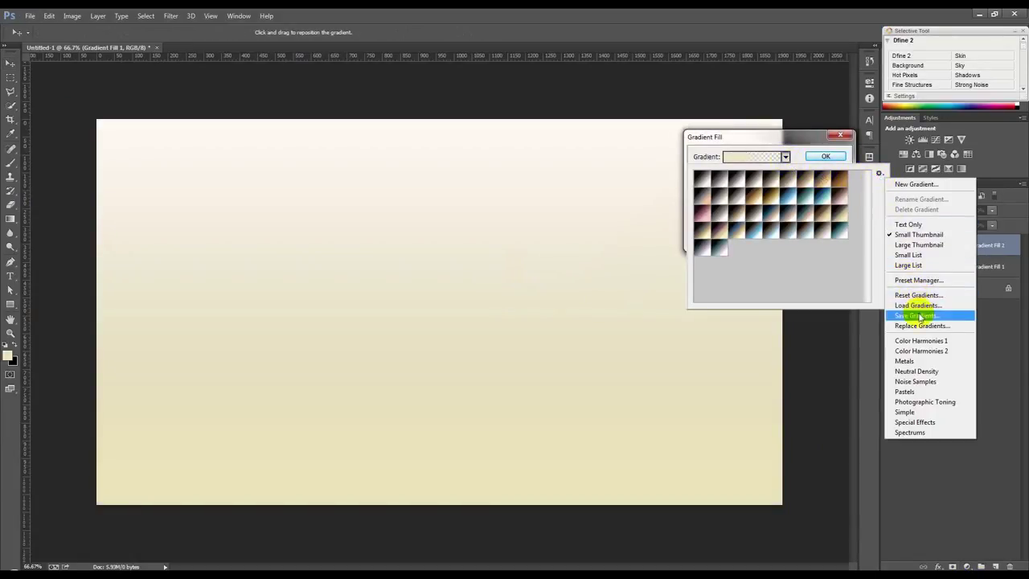
{"action": "left_click", "coordinate": [916, 296]}
{"action": "left_click", "coordinate": [485, 223]}
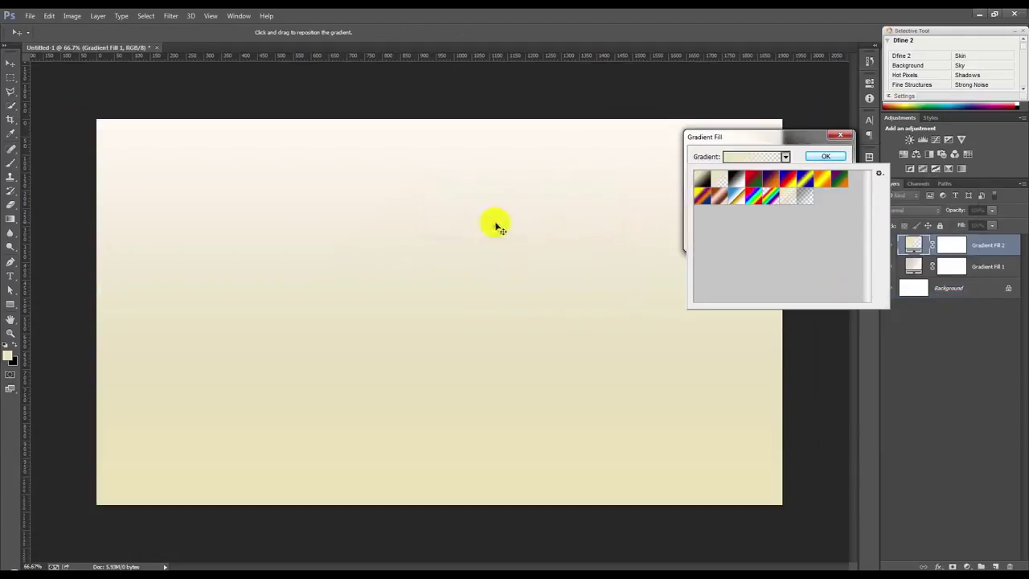
{"action": "left_click", "coordinate": [808, 200]}
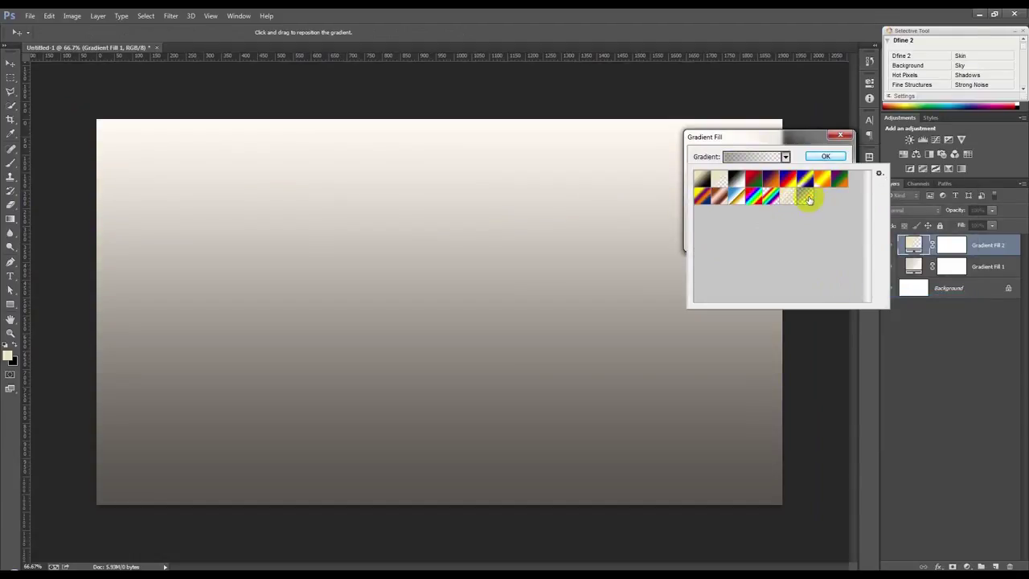
{"action": "left_click", "coordinate": [813, 151]}
Make it a reversed radial gradient at 337% scale with 82% layer opacity.
{"action": "left_click", "coordinate": [763, 175]}
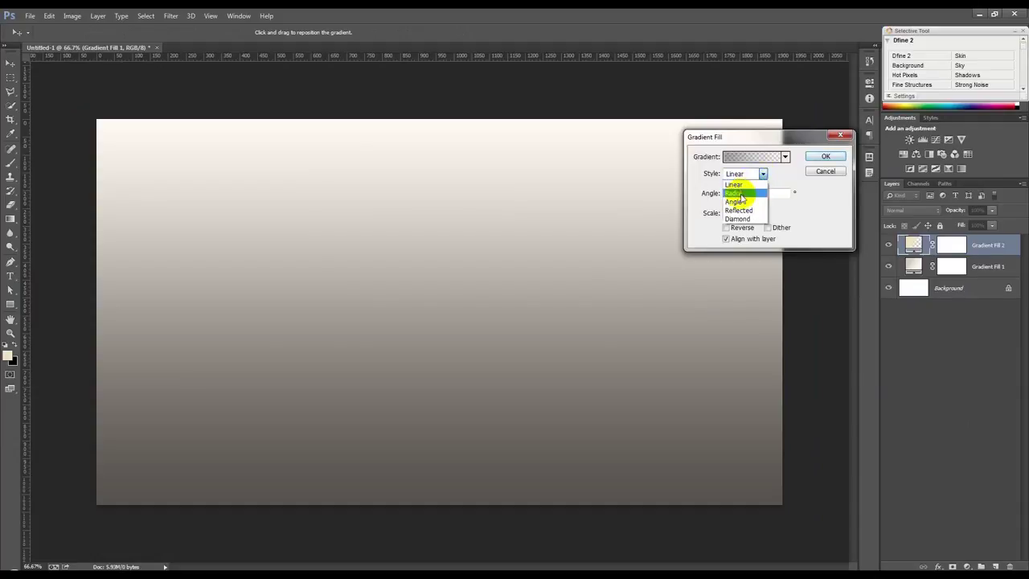
{"action": "left_click", "coordinate": [749, 188]}
{"action": "left_click", "coordinate": [739, 228]}
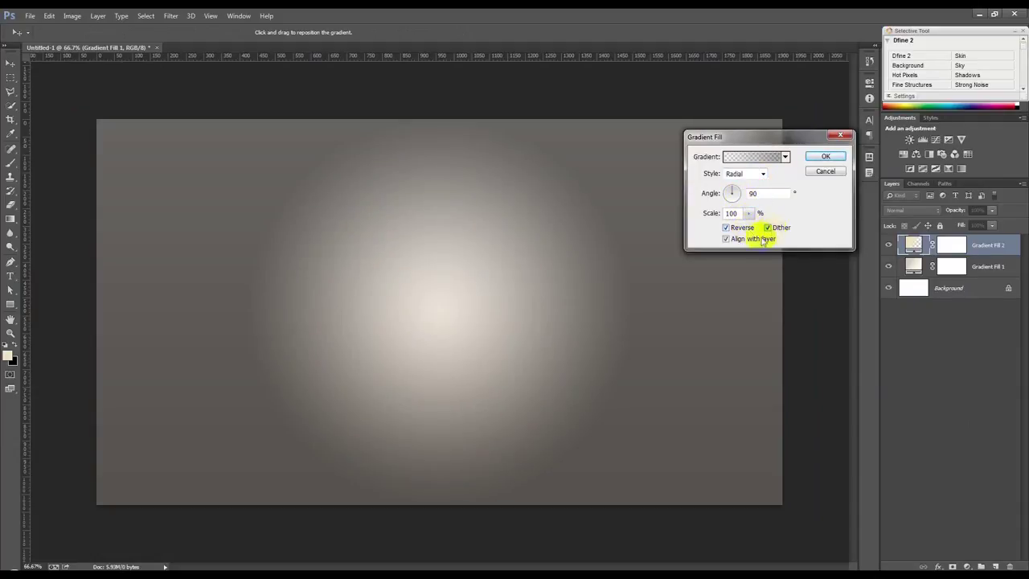
{"action": "left_click", "coordinate": [749, 213]}
{"action": "left_click_drag", "start_coordinate": [748, 227], "coordinate": [765, 227]}
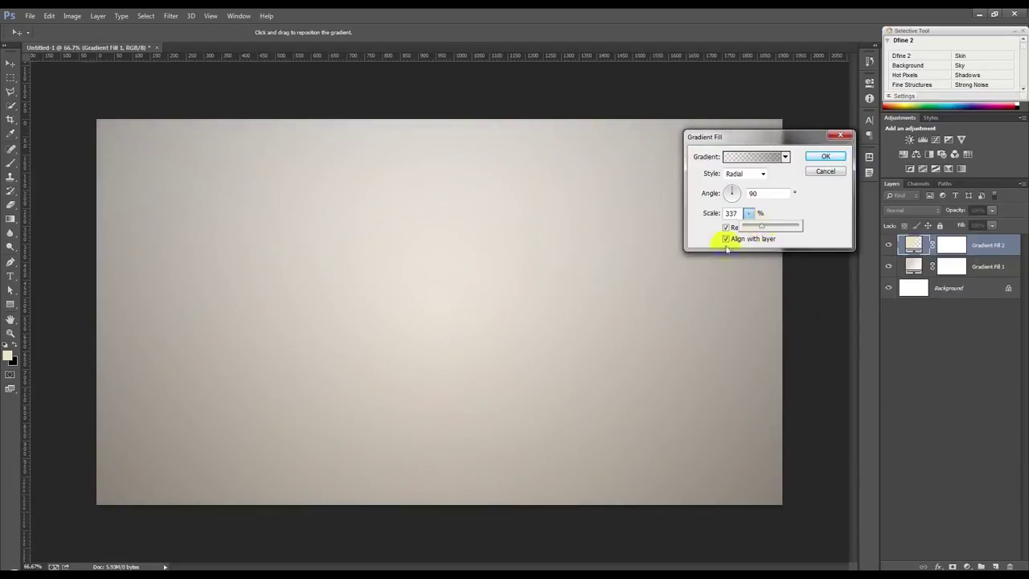
{"action": "left_click_drag", "start_coordinate": [494, 276], "coordinate": [487, 366]}
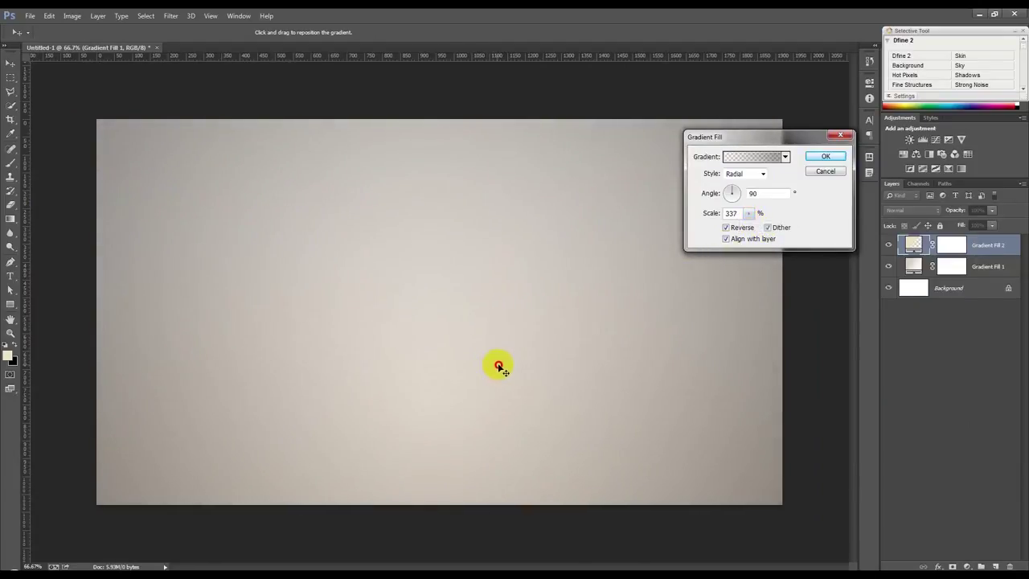
{"action": "left_click", "coordinate": [824, 156]}
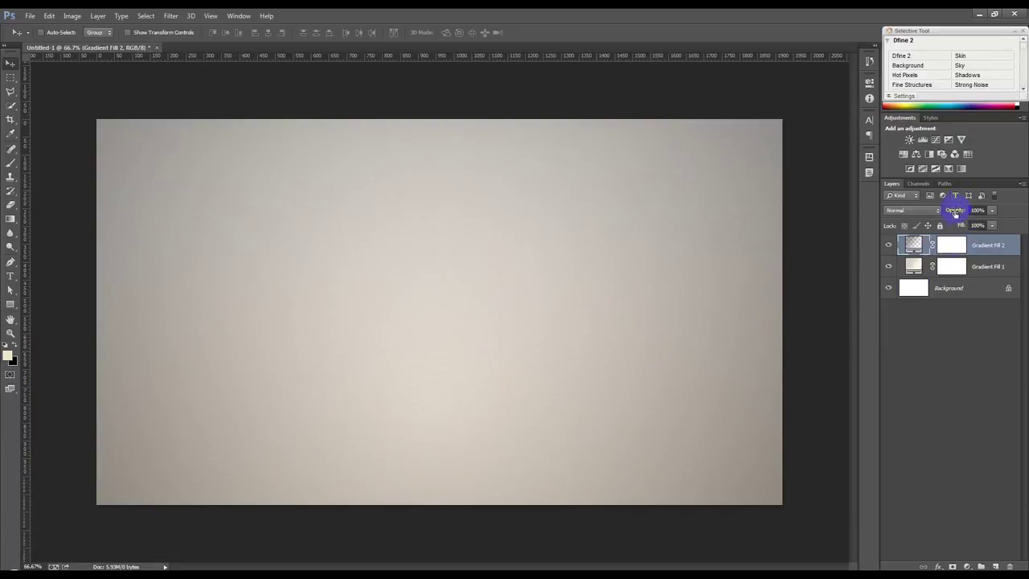
{"action": "left_click_drag", "start_coordinate": [951, 213], "coordinate": [918, 214]}
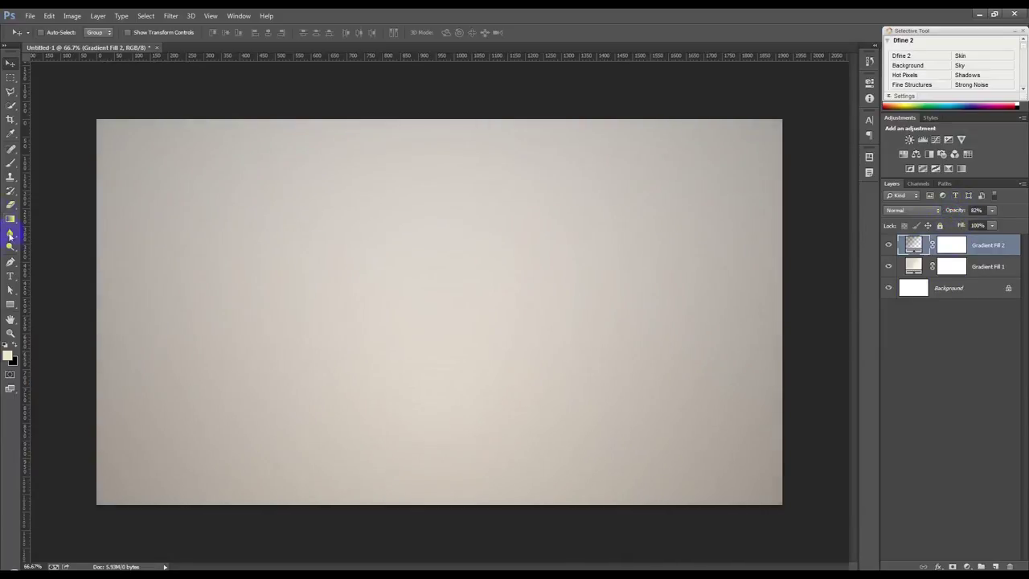
{"action": "left_click", "coordinate": [10, 277]}
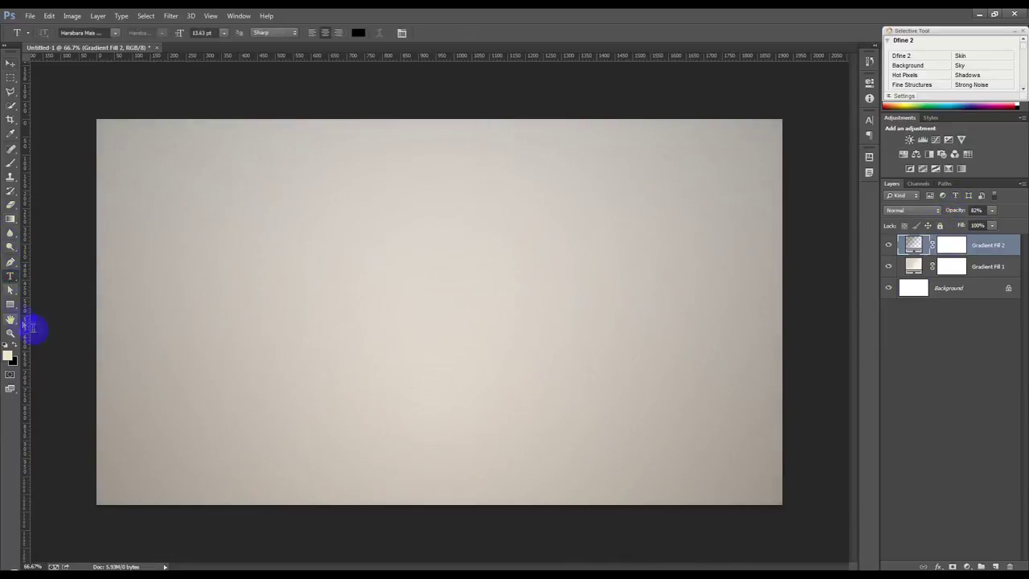
Add the text HASIB at 362 pt, centred on the canvas.
{"action": "left_click", "coordinate": [355, 376]}
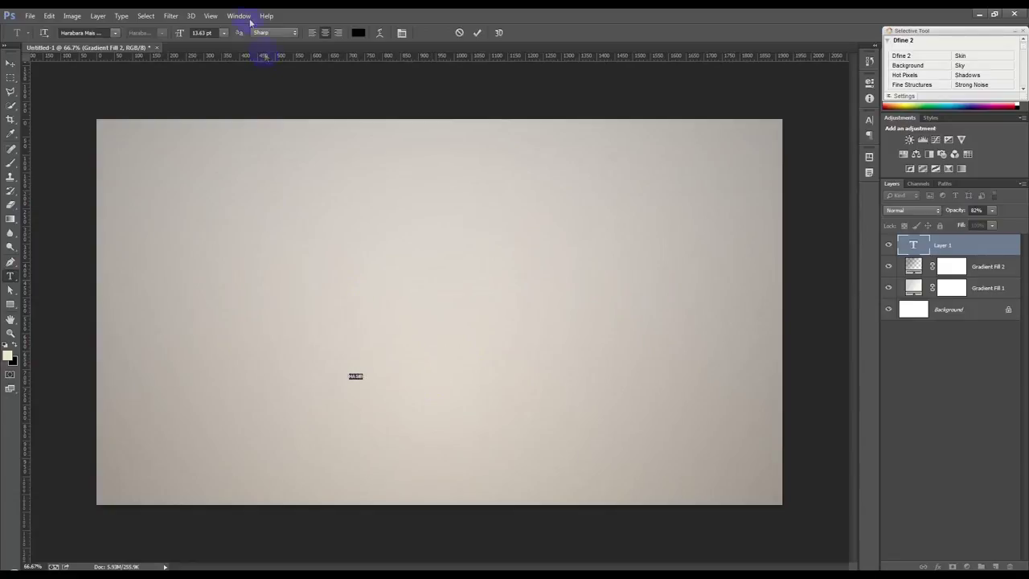
{"action": "left_click", "coordinate": [224, 35]}
{"action": "left_click", "coordinate": [238, 213]}
{"action": "left_click", "coordinate": [201, 36]}
{"action": "type", "text": "362"}
{"action": "key", "text": "Return"}
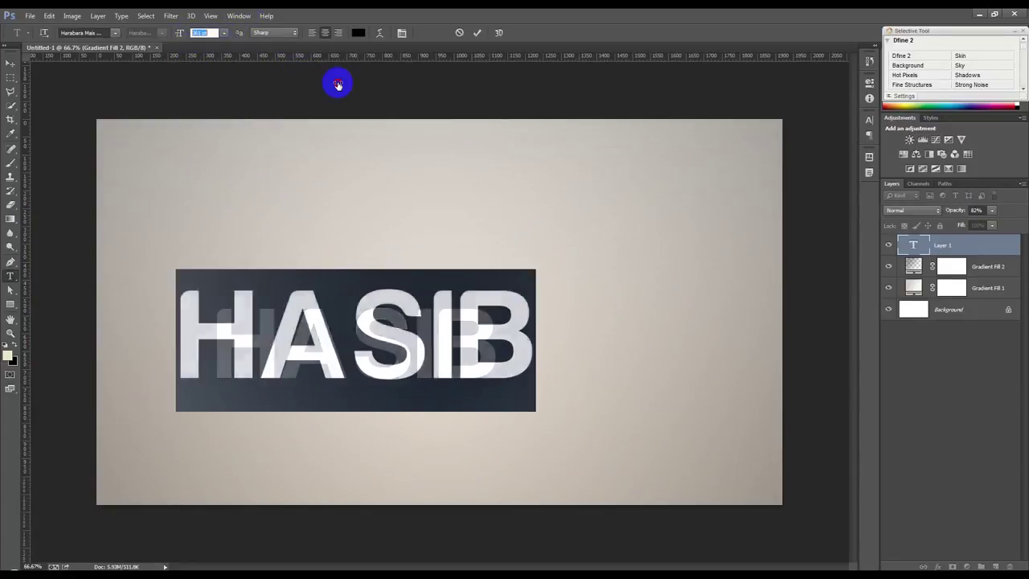
{"action": "left_click_drag", "start_coordinate": [272, 189], "coordinate": [351, 209]}
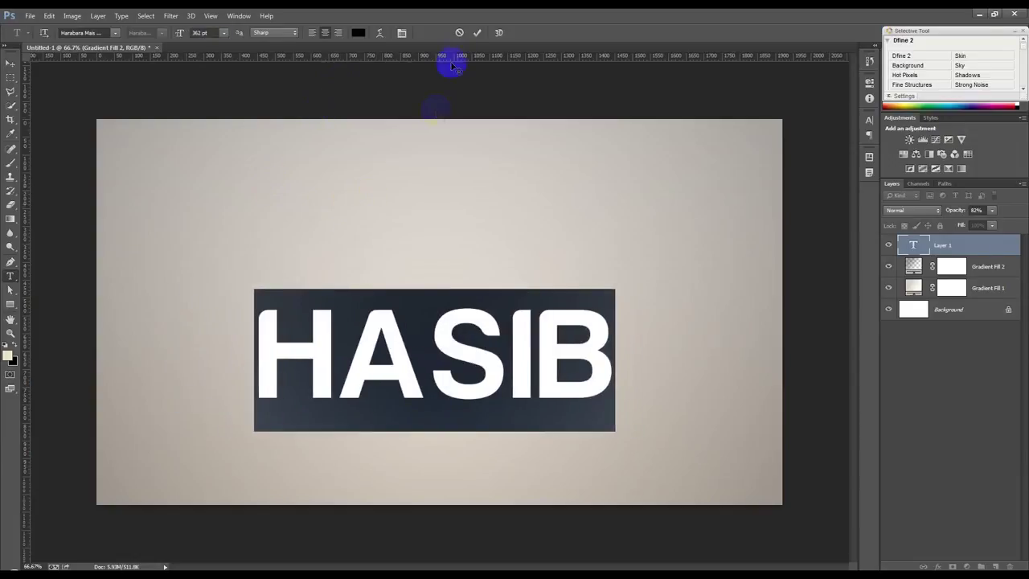
{"action": "left_click", "coordinate": [478, 34]}
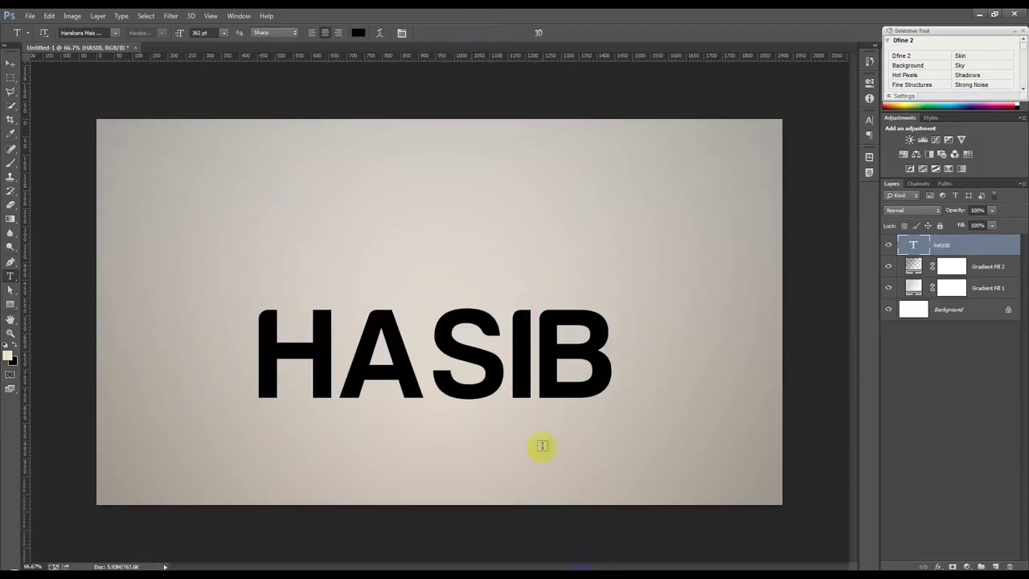
Set the Gradient Fill 1 layer to 45% opacity.
{"action": "left_click", "coordinate": [986, 285]}
{"action": "left_click_drag", "start_coordinate": [943, 213], "coordinate": [944, 214]}
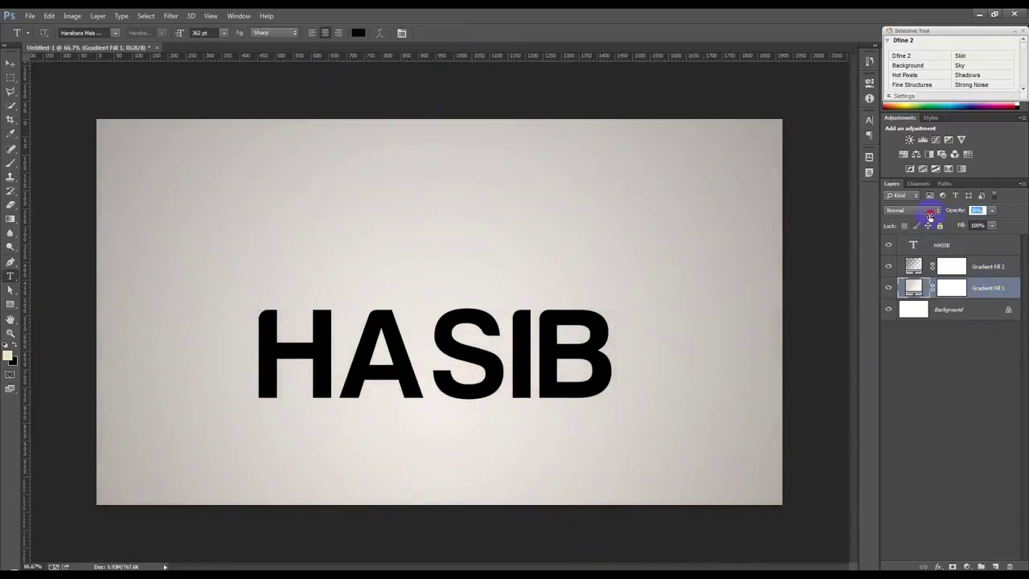
{"action": "type", "text": "45"}
{"action": "key", "text": "Return"}
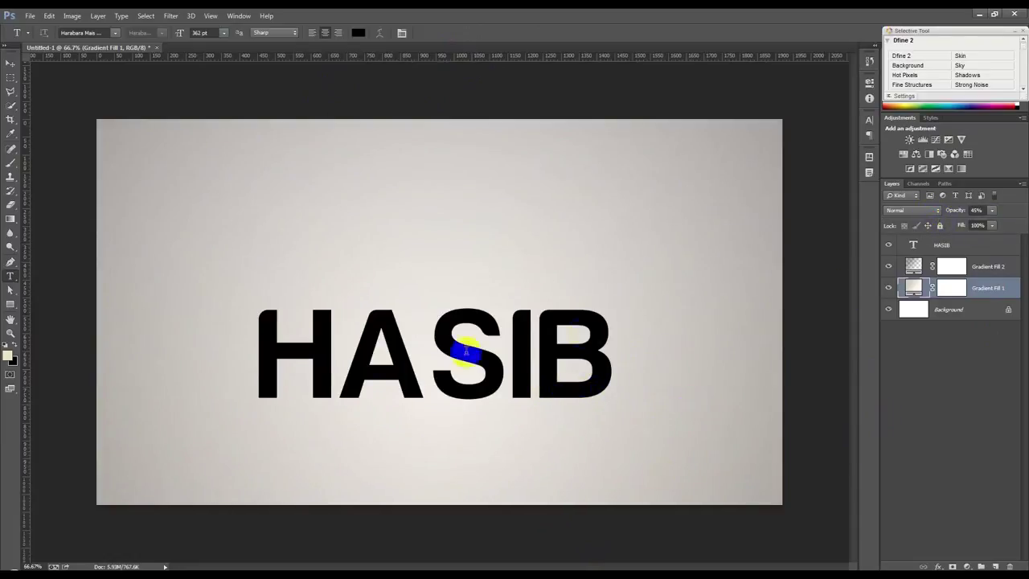
Select the HASIB text layer with the Move tool and enter its text for editing.
{"action": "left_click", "coordinate": [10, 62]}
{"action": "left_click_drag", "start_coordinate": [464, 336], "coordinate": [468, 340]}
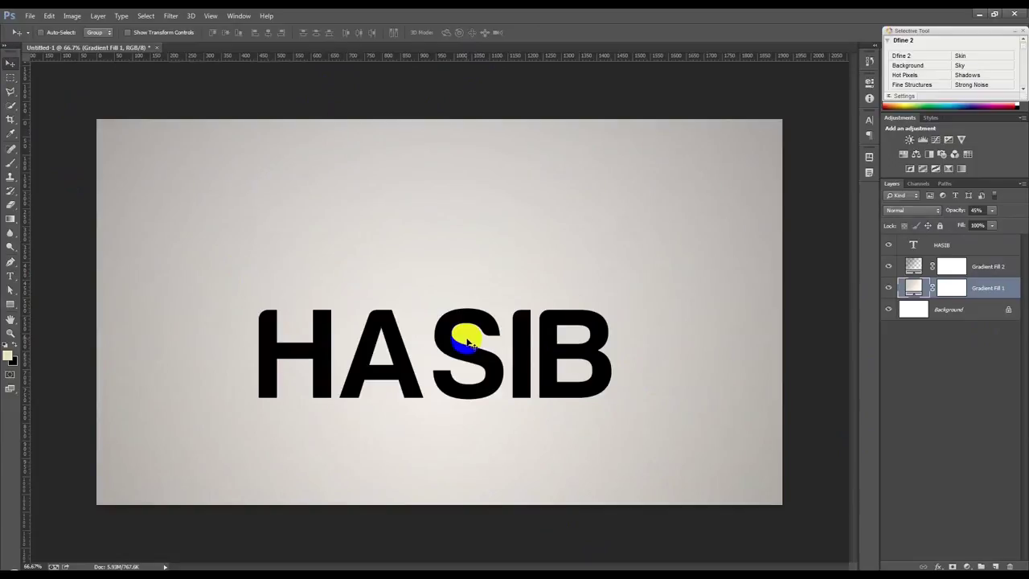
{"action": "left_click", "coordinate": [968, 249]}
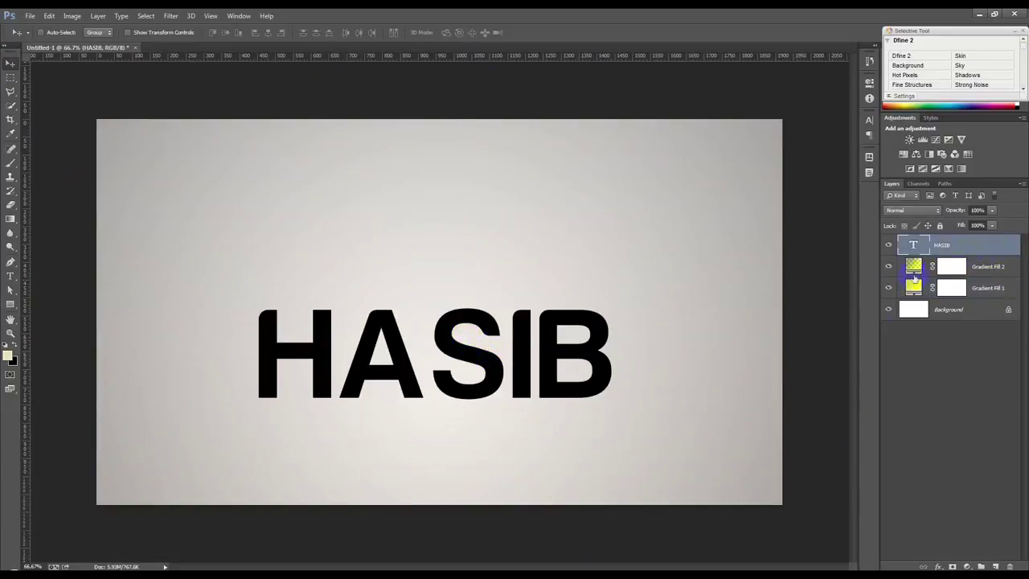
{"action": "double_click", "coordinate": [906, 249]}
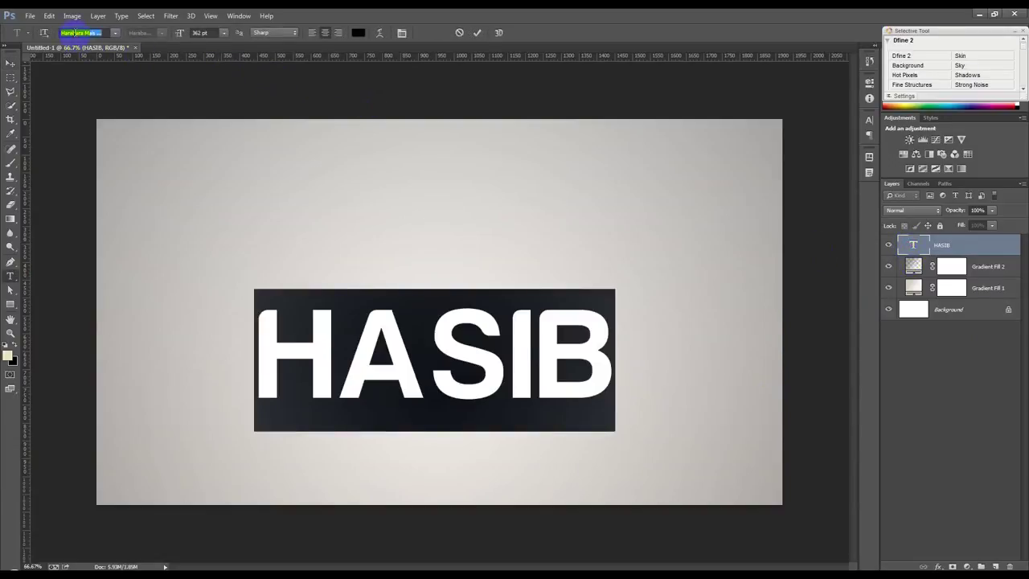
Try a 'nasa' font, then set HASIB in Helvetica Bold.
{"action": "type", "text": "nasa"}
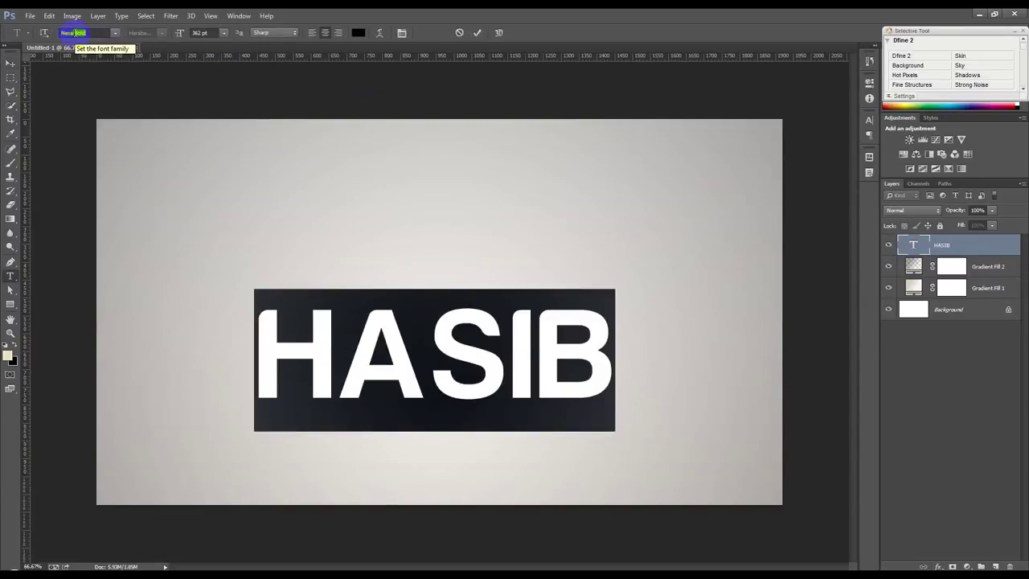
{"action": "key", "text": "Return"}
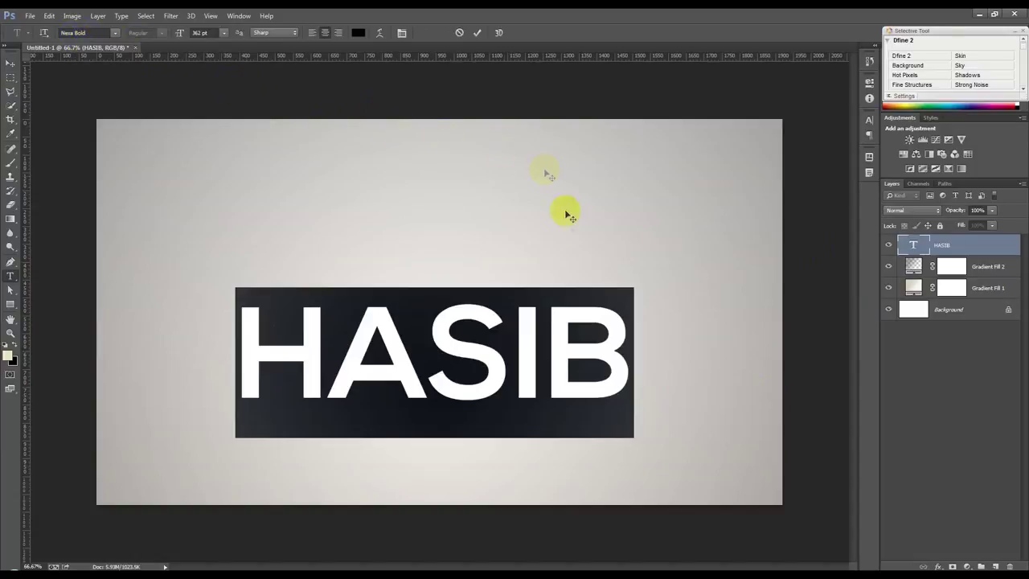
{"action": "left_click", "coordinate": [91, 32]}
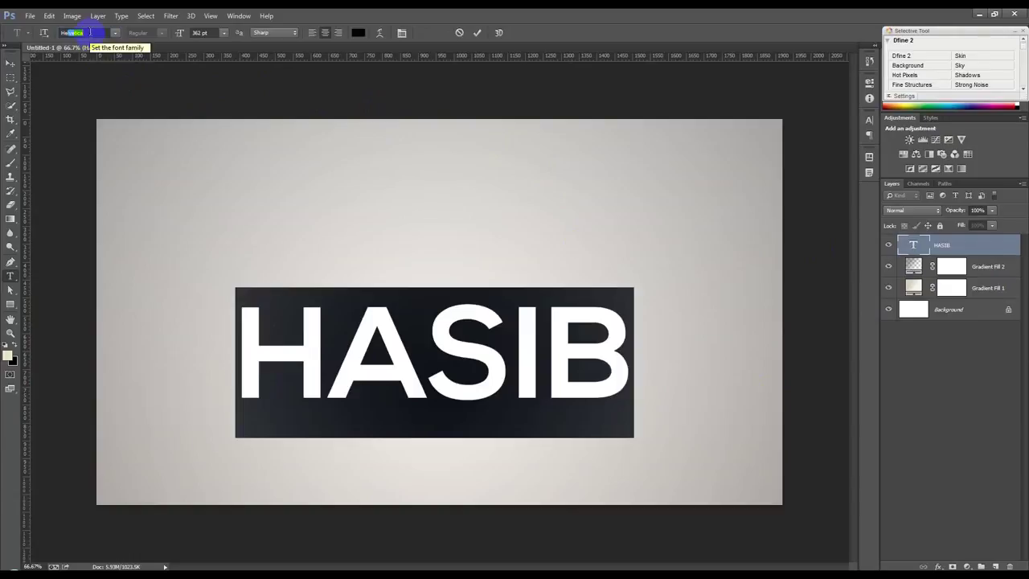
{"action": "key", "text": "Return"}
{"action": "left_click", "coordinate": [162, 32]}
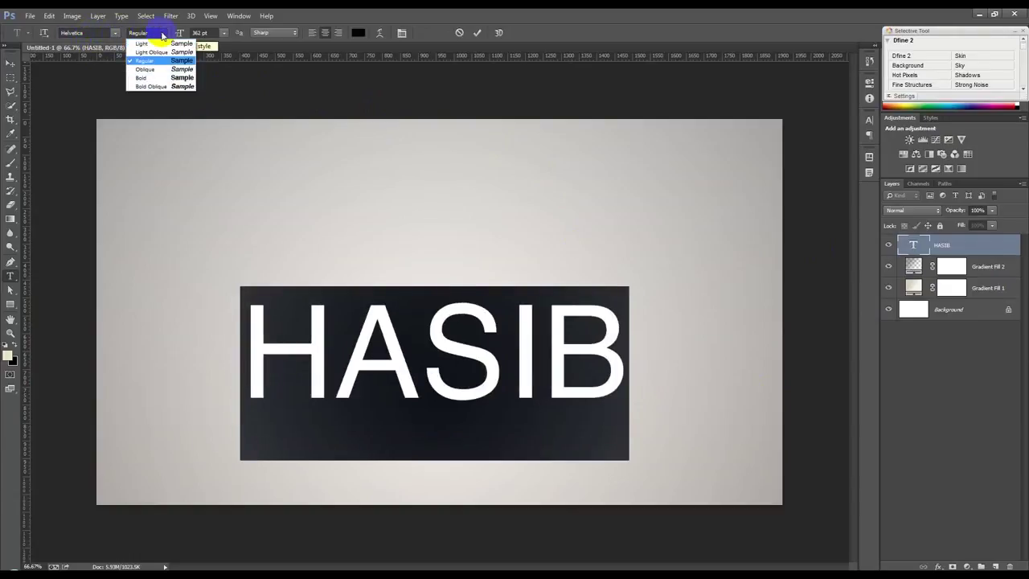
{"action": "left_click", "coordinate": [164, 78]}
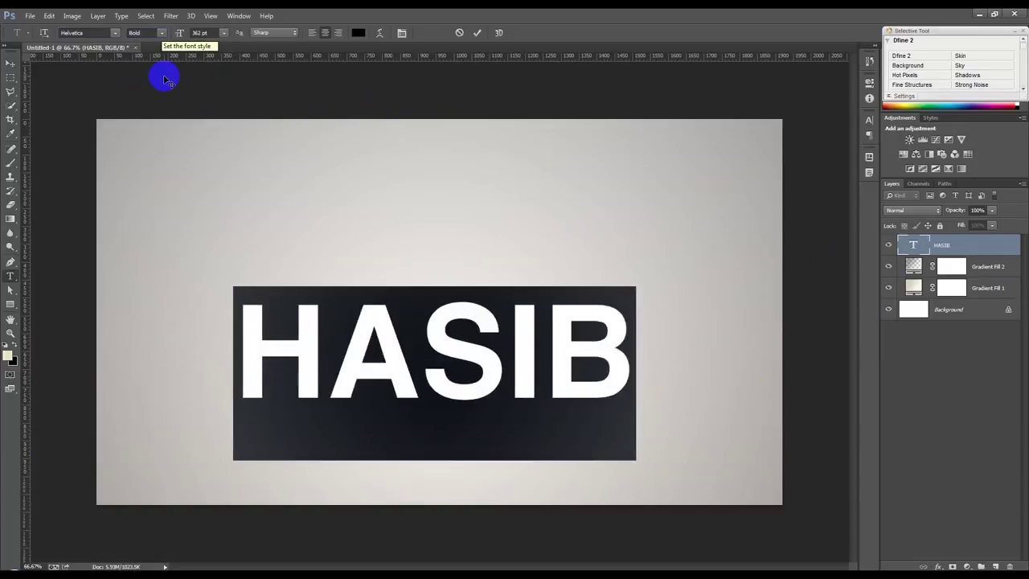
Briefly try Helvetica Neue Medium, then settle back on Helvetica Bold.
{"action": "left_click", "coordinate": [113, 32]}
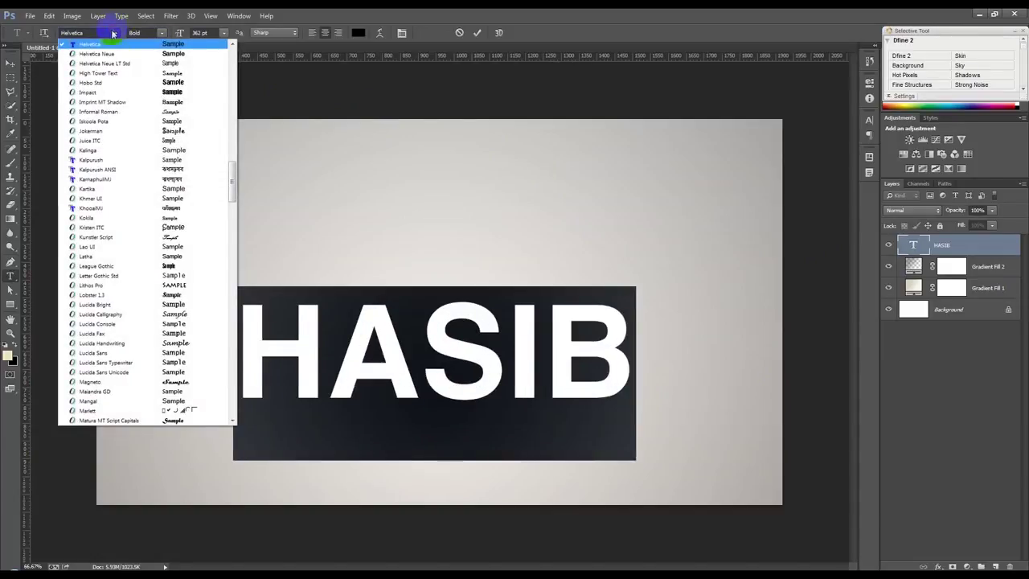
{"action": "left_click", "coordinate": [117, 54]}
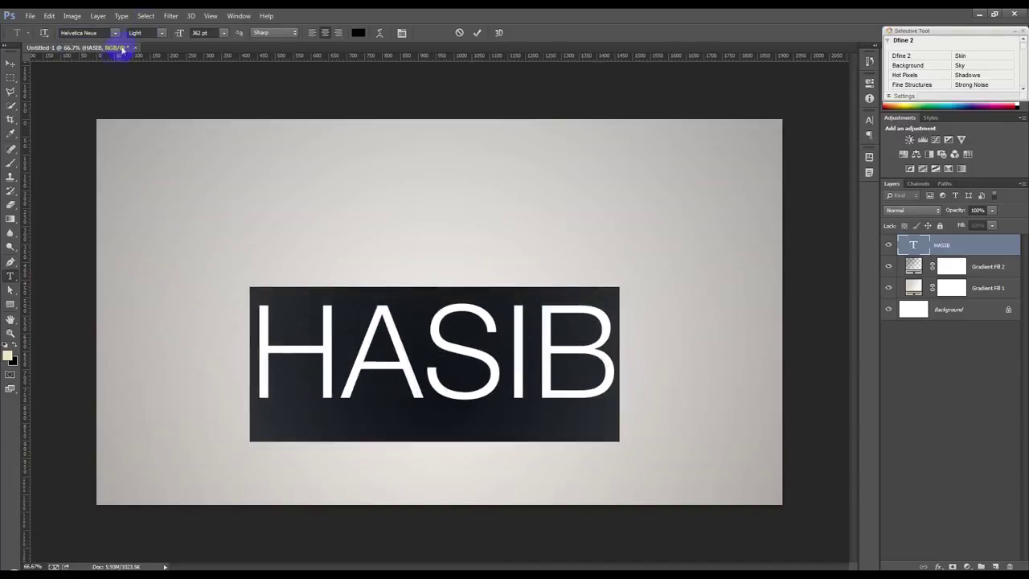
{"action": "left_click", "coordinate": [159, 33]}
{"action": "left_click", "coordinate": [176, 65]}
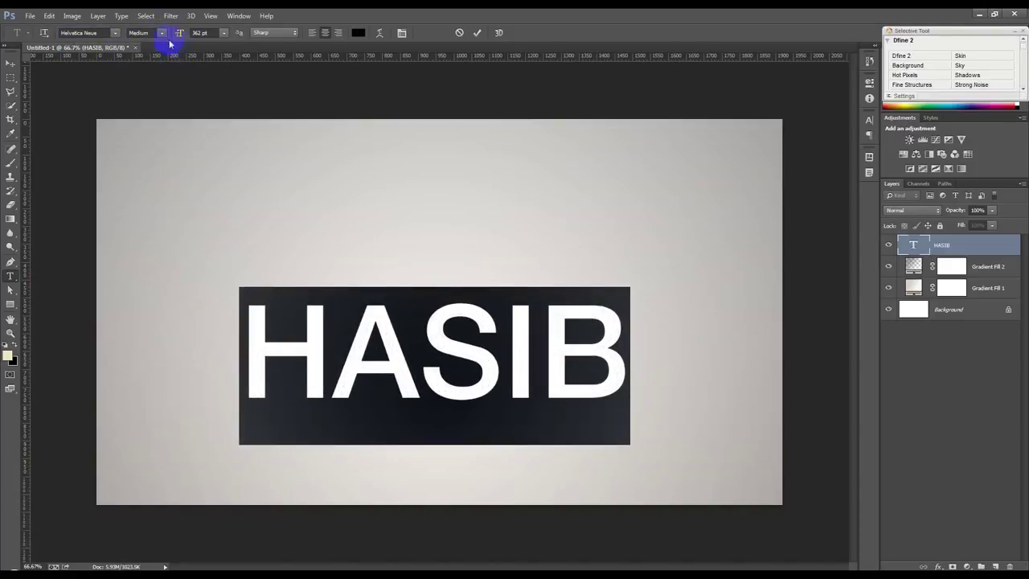
{"action": "key", "text": "Up"}
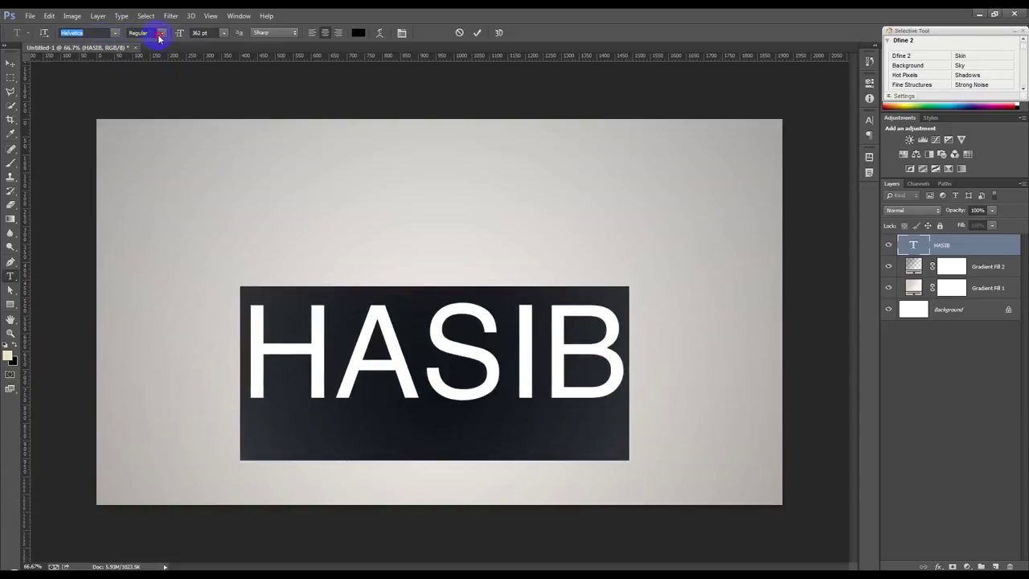
{"action": "left_click", "coordinate": [157, 33]}
{"action": "left_click", "coordinate": [173, 78]}
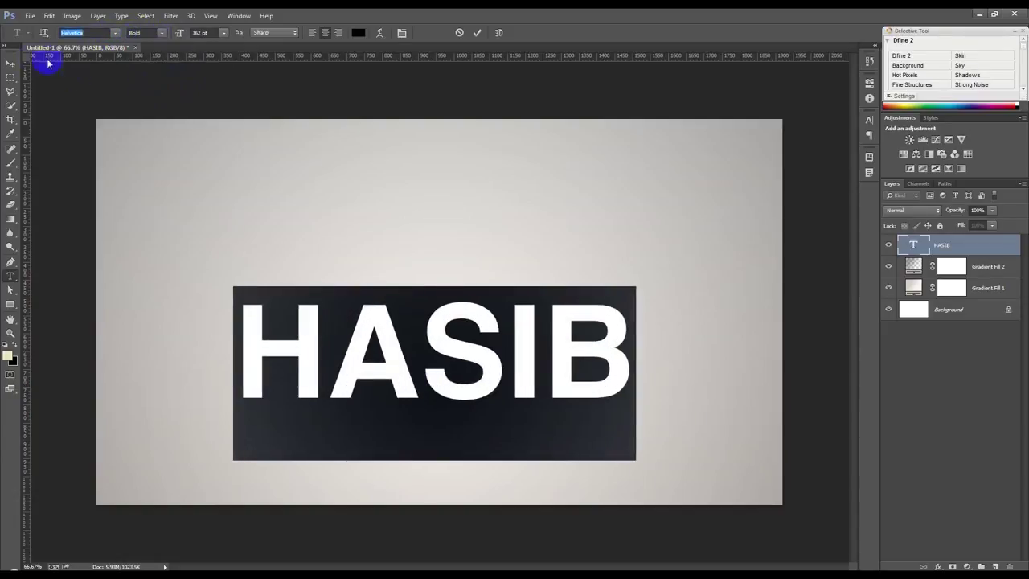
{"action": "left_click", "coordinate": [869, 136]}
{"action": "left_click", "coordinate": [867, 125]}
Adjust HASIB's letter tracking in the Character panel and commit the text.
{"action": "left_click", "coordinate": [831, 154]}
{"action": "key", "text": "Down"}
{"action": "key", "text": "Down"}
{"action": "key", "text": "Down"}
{"action": "key", "text": "Down"}
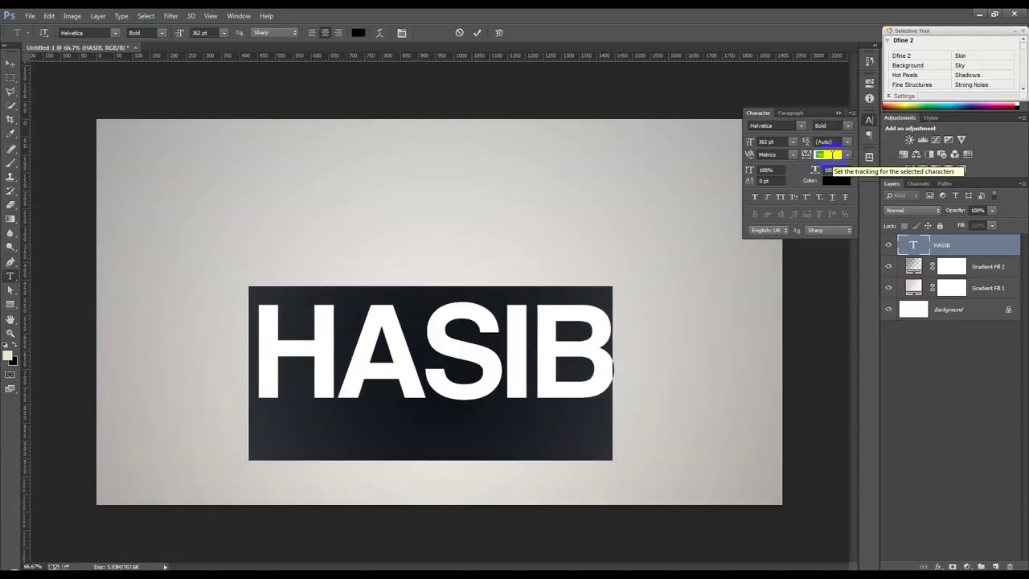
{"action": "key", "text": "Up"}
{"action": "key", "text": "Up"}
{"action": "left_click", "coordinate": [838, 112]}
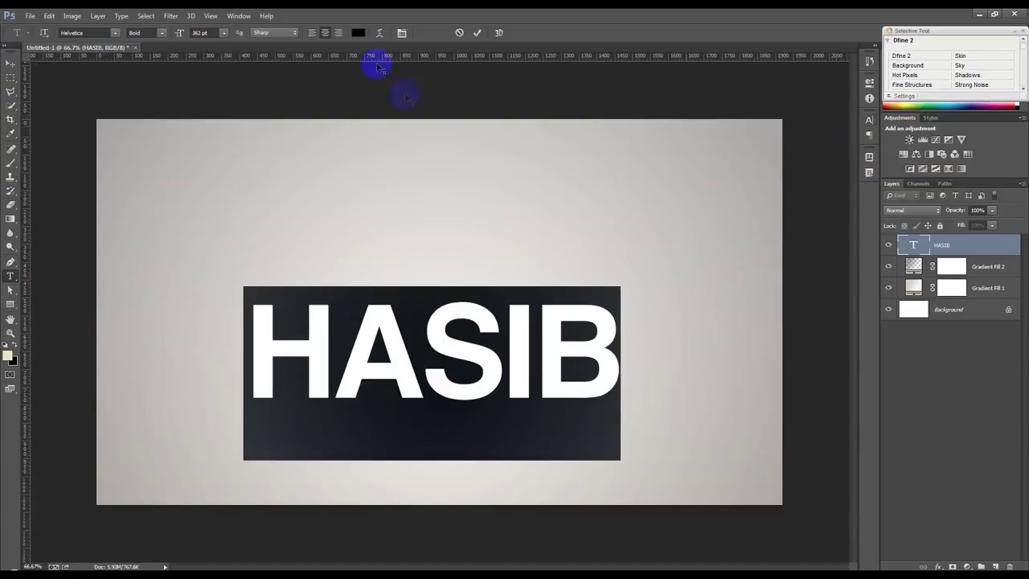
{"action": "left_click", "coordinate": [477, 33]}
Nudge HASIB slightly to the right so it sits centred on the canvas.
{"action": "key", "text": "v"}
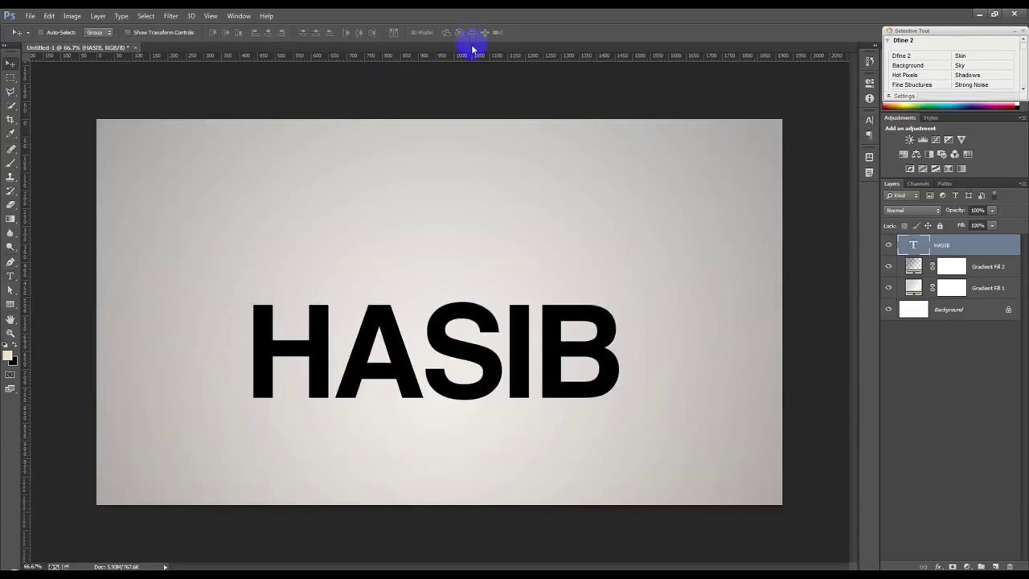
{"action": "left_click_drag", "start_coordinate": [491, 325], "coordinate": [514, 357]}
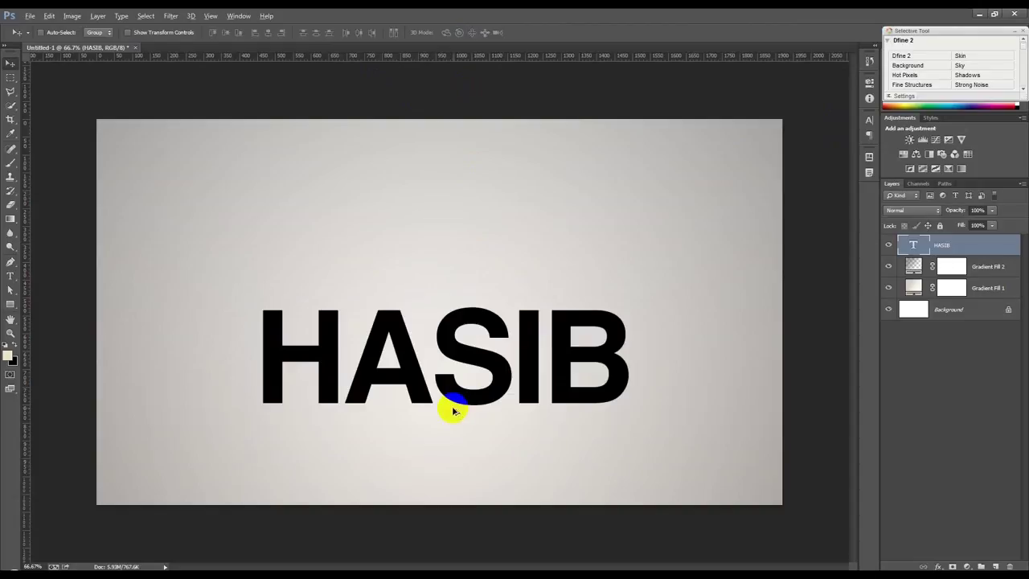
{"action": "scroll", "coordinate": [453, 411], "scroll_direction": "up", "scroll_amount": 2}
{"action": "scroll", "coordinate": [455, 402], "scroll_direction": "down", "scroll_amount": 1}
{"action": "scroll", "coordinate": [394, 409], "scroll_direction": "up", "scroll_amount": 3}
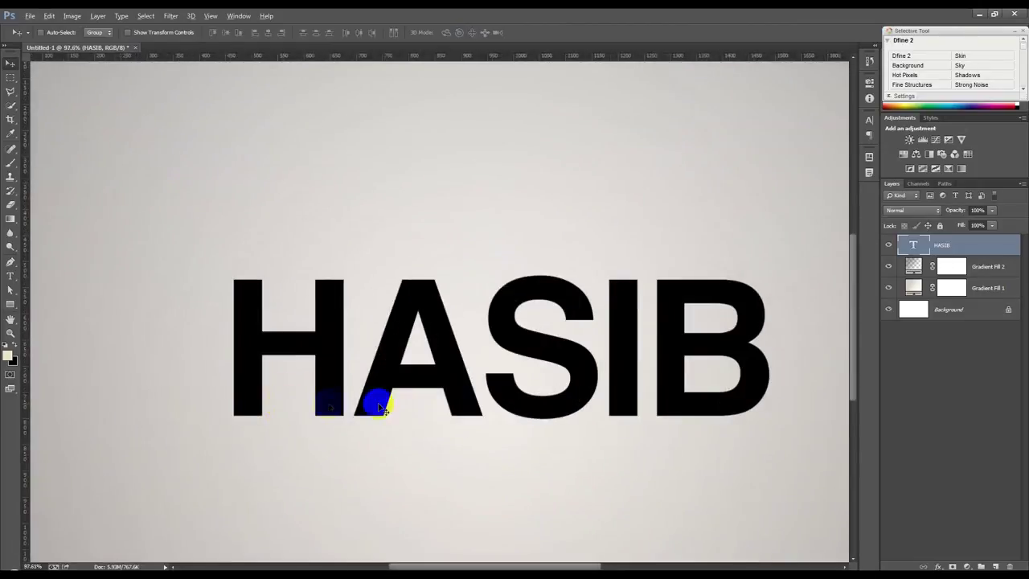
{"action": "scroll", "coordinate": [380, 408], "scroll_direction": "down", "scroll_amount": 2}
{"action": "scroll", "coordinate": [187, 397], "scroll_direction": "up", "scroll_amount": 1}
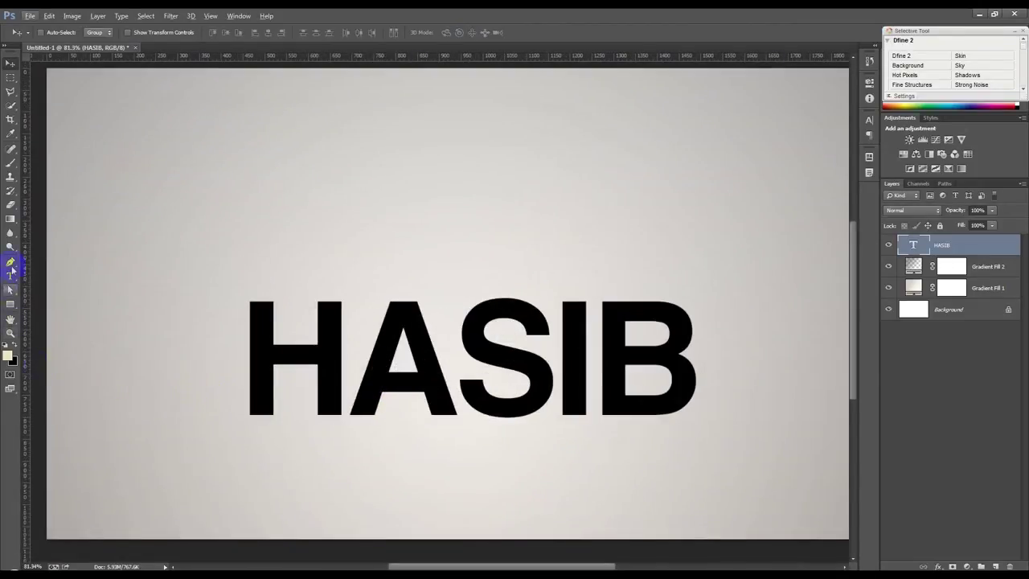
Draw a square marquee near the H and rotate it about 35° with Transform Selection.
{"action": "left_click", "coordinate": [11, 78]}
{"action": "left_click_drag", "start_coordinate": [145, 201], "coordinate": [283, 329]}
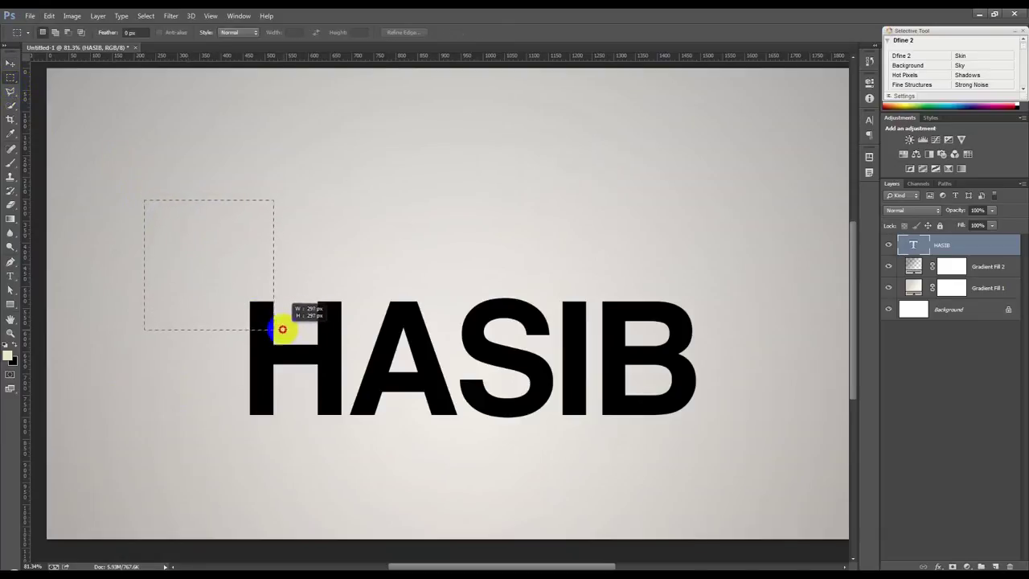
{"action": "left_click_drag", "start_coordinate": [283, 328], "coordinate": [274, 330]}
{"action": "left_click", "coordinate": [157, 14]}
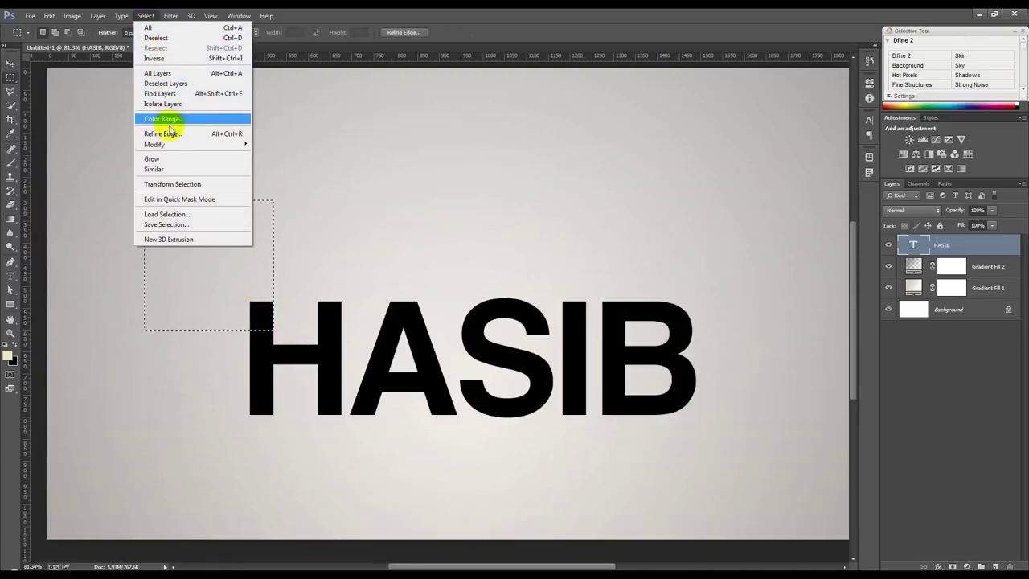
{"action": "left_click", "coordinate": [172, 184]}
{"action": "left_click_drag", "start_coordinate": [275, 179], "coordinate": [252, 245]}
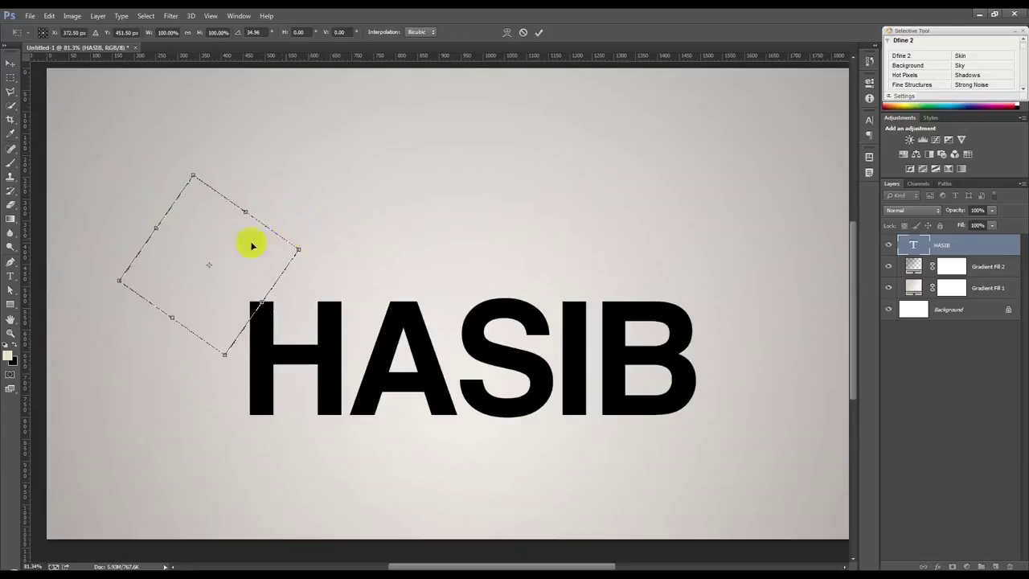
{"action": "mouse_move", "coordinate": [319, 249]}
{"action": "left_mouse_down"}
{"action": "mouse_move", "coordinate": [319, 199]}
{"action": "mouse_move", "coordinate": [301, 227]}
{"action": "left_mouse_up"}
Position the rotated selection over the H's top-left corner and mask that slice away.
{"action": "left_click_drag", "start_coordinate": [233, 290], "coordinate": [232, 321]}
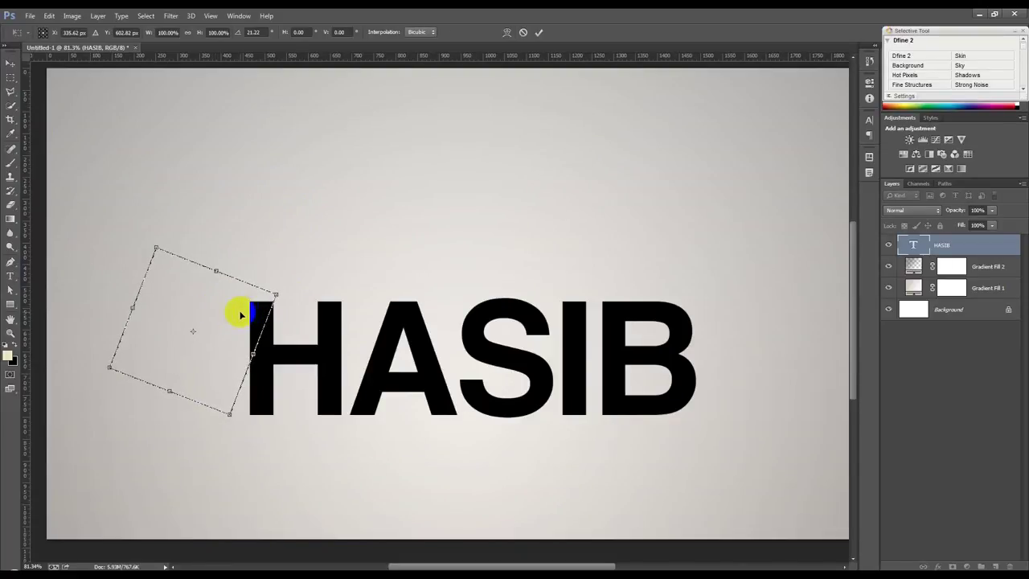
{"action": "mouse_move", "coordinate": [362, 305]}
{"action": "left_mouse_down"}
{"action": "mouse_move", "coordinate": [237, 328]}
{"action": "mouse_move", "coordinate": [235, 316]}
{"action": "left_mouse_up"}
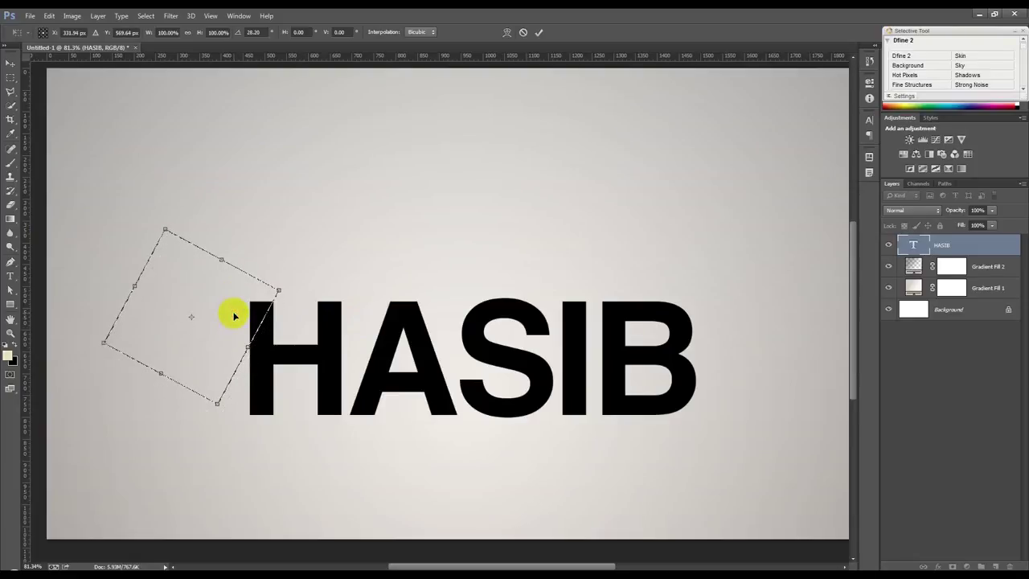
{"action": "left_click", "coordinate": [538, 33]}
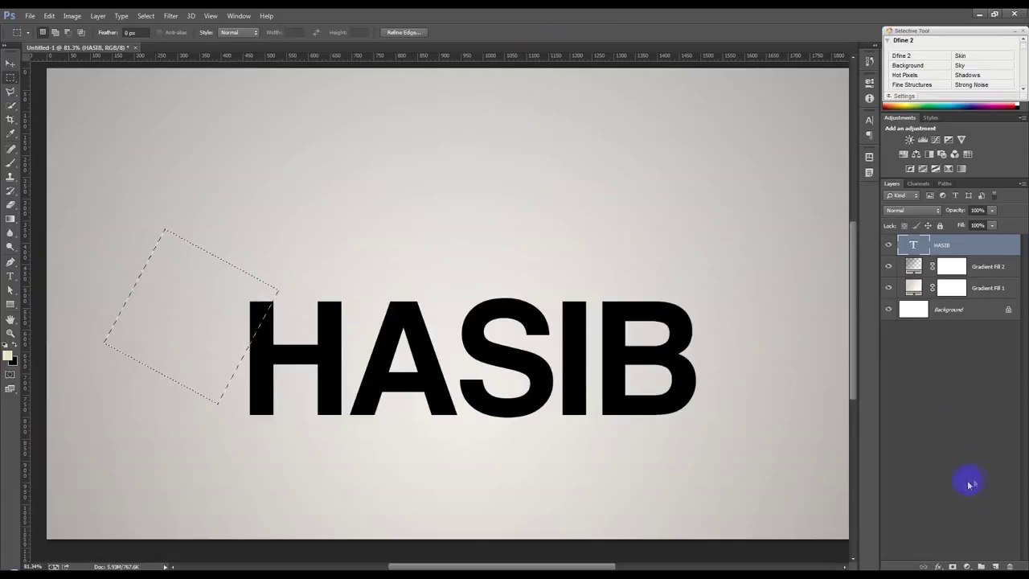
{"action": "left_click", "coordinate": [951, 565]}
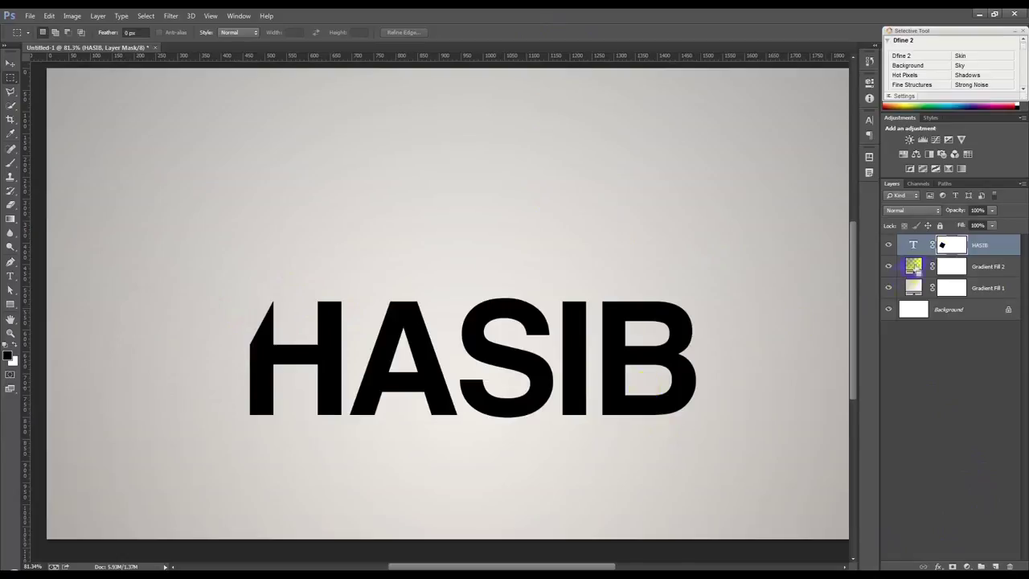
Reload the rotated selection, move it over the B's right edge, and fill the mask black.
{"action": "left_click", "coordinate": [952, 244], "text": "ctrl"}
{"action": "left_click_drag", "start_coordinate": [226, 321], "coordinate": [230, 322]}
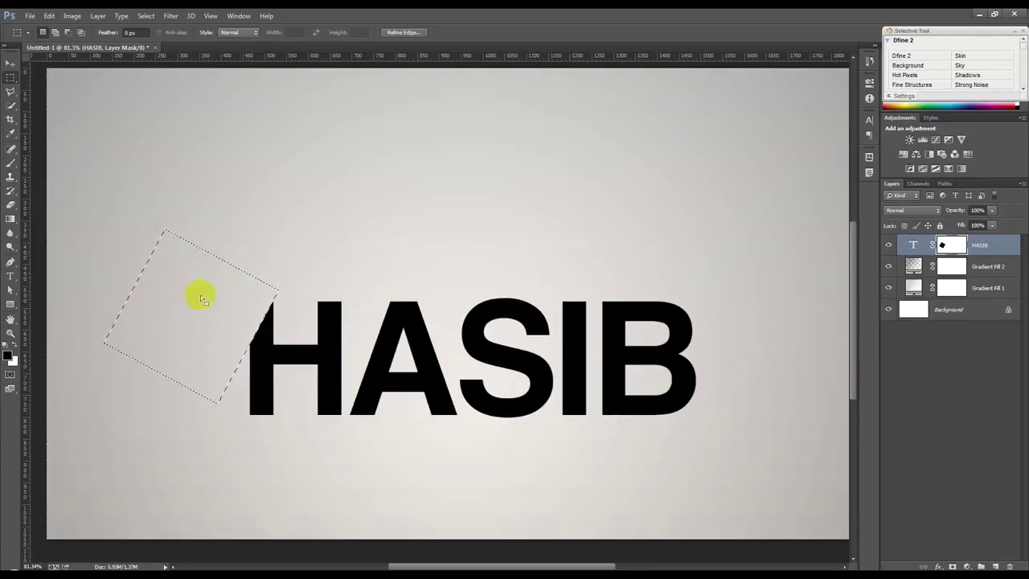
{"action": "left_click_drag", "start_coordinate": [284, 314], "coordinate": [745, 319]}
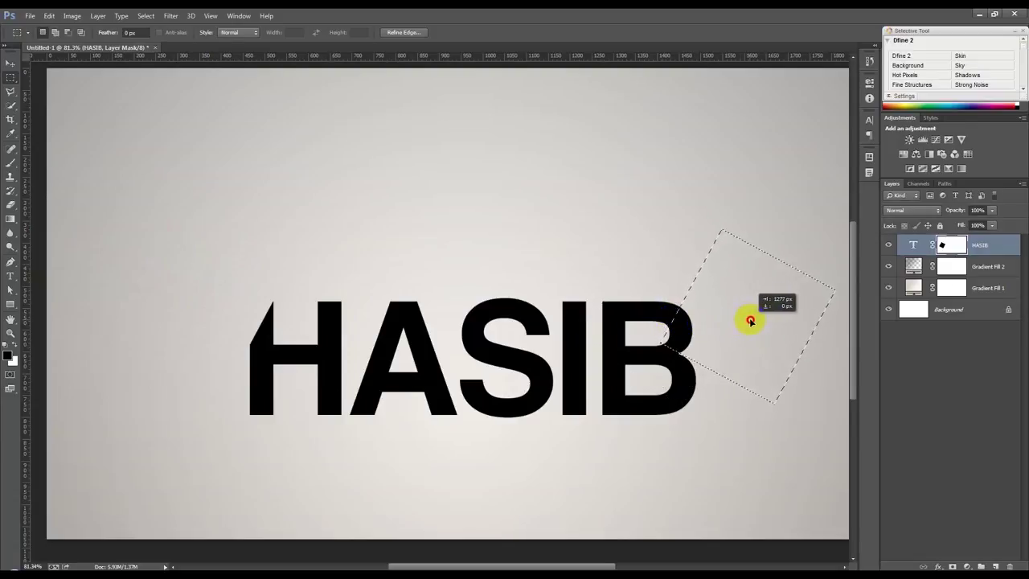
{"action": "mouse_move", "coordinate": [747, 320]}
{"action": "left_mouse_down"}
{"action": "mouse_move", "coordinate": [763, 318]}
{"action": "mouse_move", "coordinate": [732, 391]}
{"action": "mouse_move", "coordinate": [745, 388]}
{"action": "left_mouse_up"}
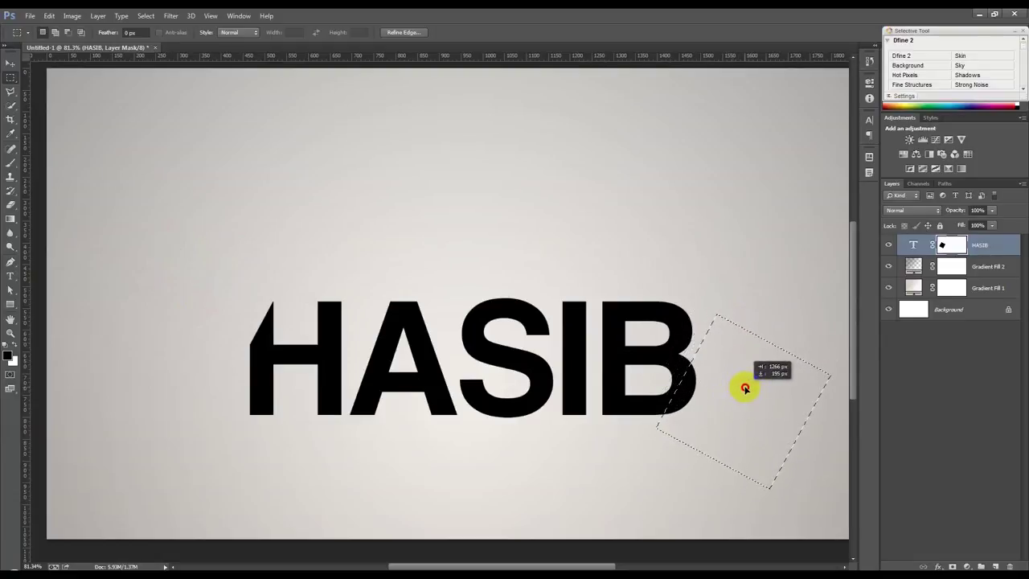
{"action": "left_click_drag", "start_coordinate": [747, 390], "coordinate": [740, 375]}
{"action": "key", "text": "alt+BackSpace"}
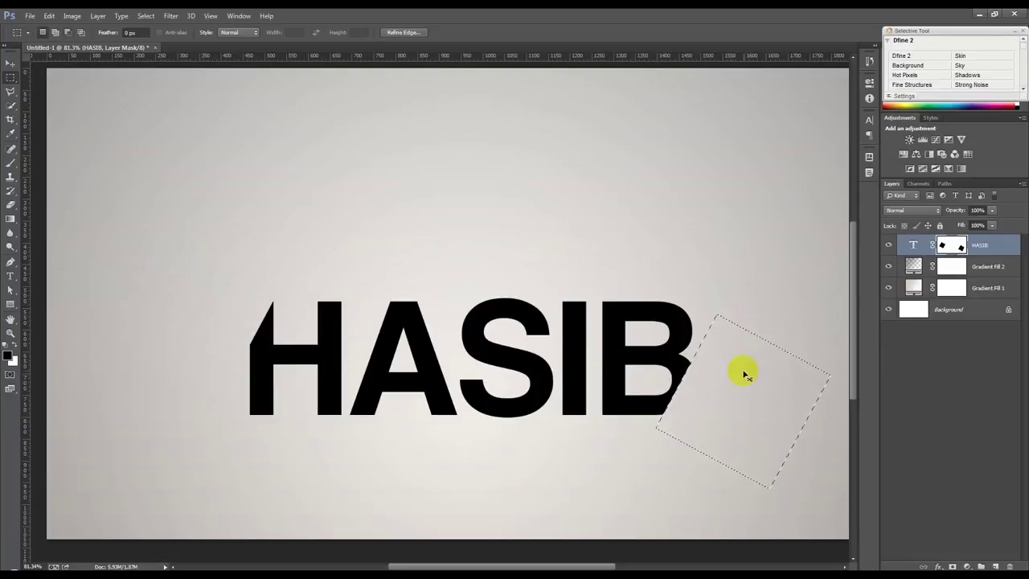
{"action": "scroll", "coordinate": [632, 322], "scroll_direction": "down", "scroll_amount": 3}
{"action": "scroll", "coordinate": [640, 317], "scroll_direction": "up", "scroll_amount": 3}
Zoom out, draw a trial line above HASIB, then delete it.
{"action": "left_click", "coordinate": [11, 276]}
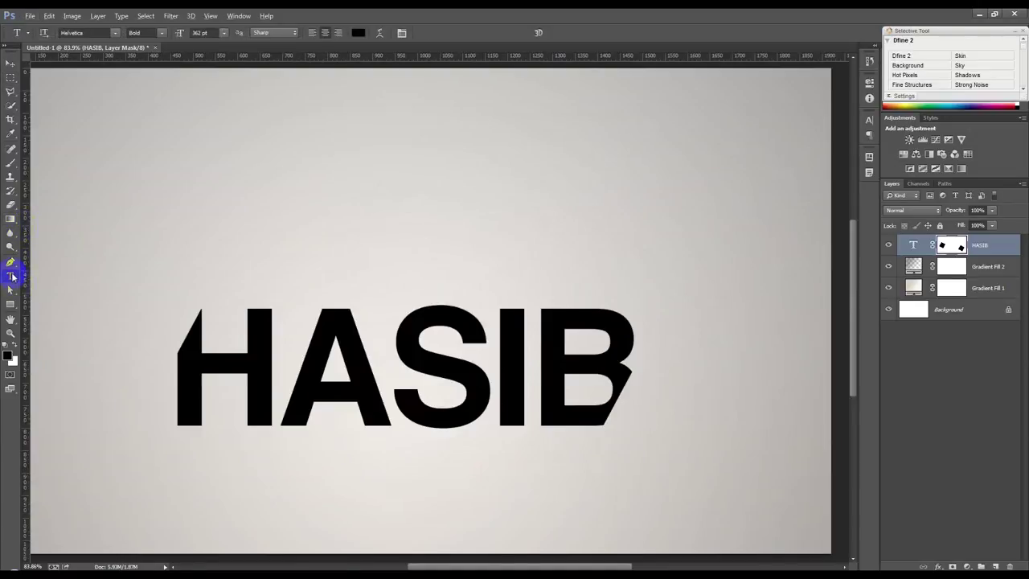
{"action": "key", "text": "ctrl+minus"}
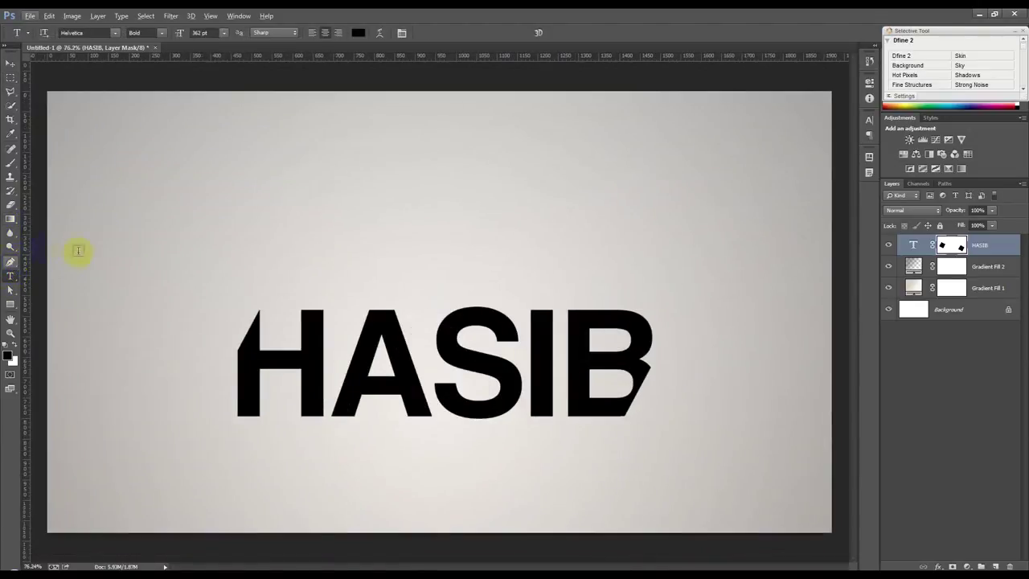
{"action": "scroll", "coordinate": [72, 255], "scroll_direction": "down", "scroll_amount": 1}
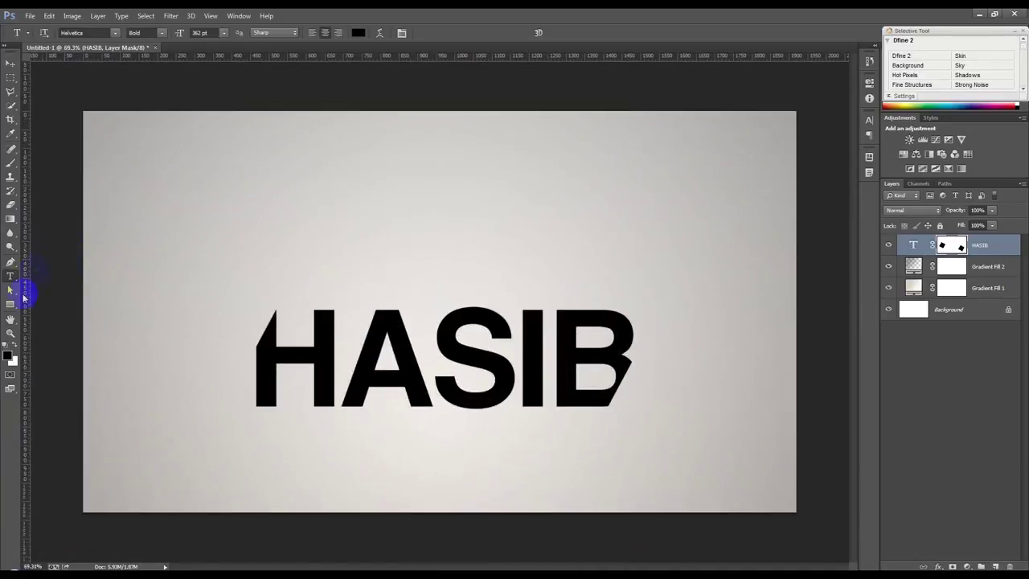
{"action": "left_click_drag", "start_coordinate": [17, 305], "coordinate": [64, 343]}
{"action": "left_click_drag", "start_coordinate": [136, 250], "coordinate": [480, 249]}
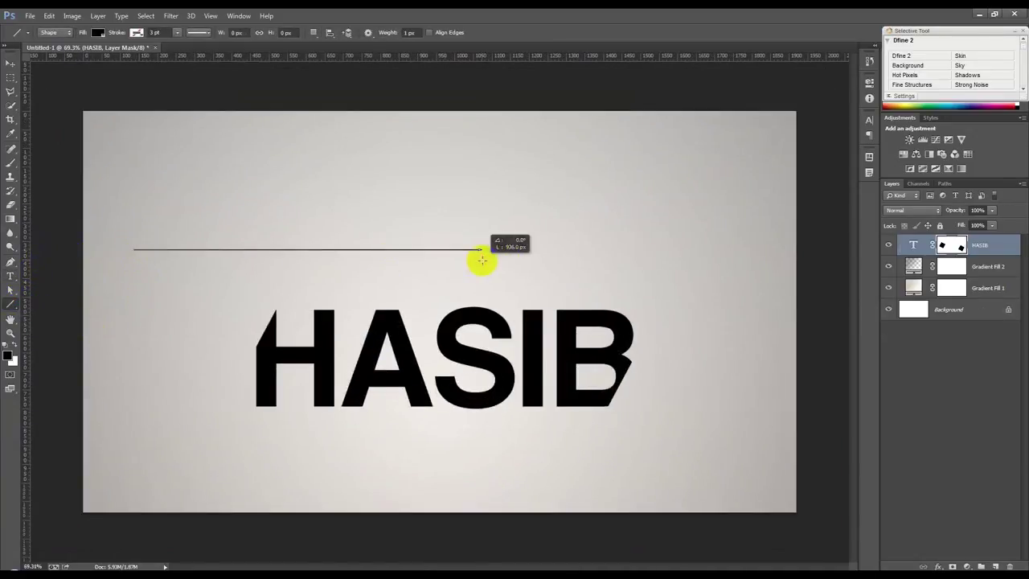
{"action": "left_click", "coordinate": [10, 65]}
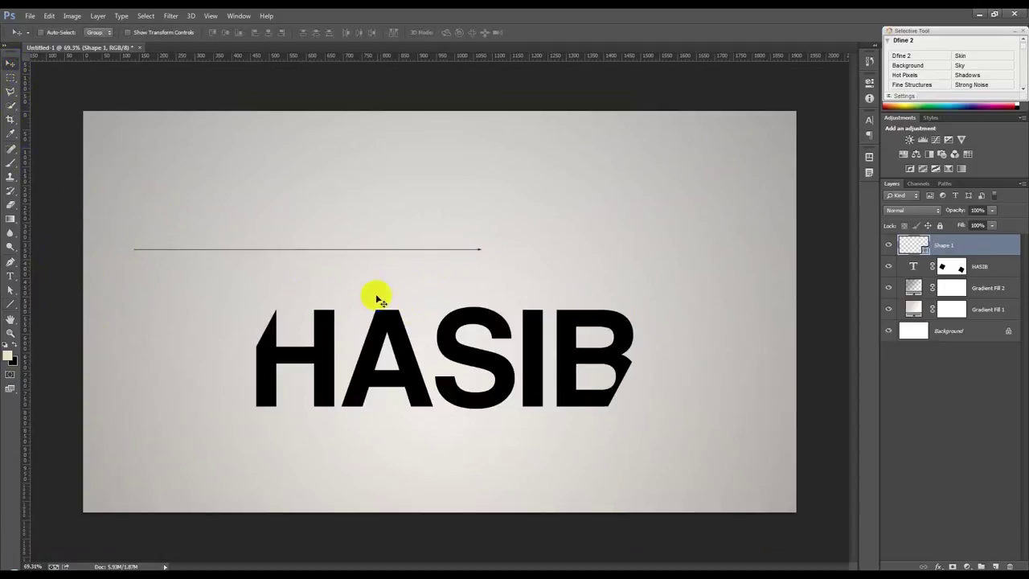
{"action": "key", "text": "Delete"}
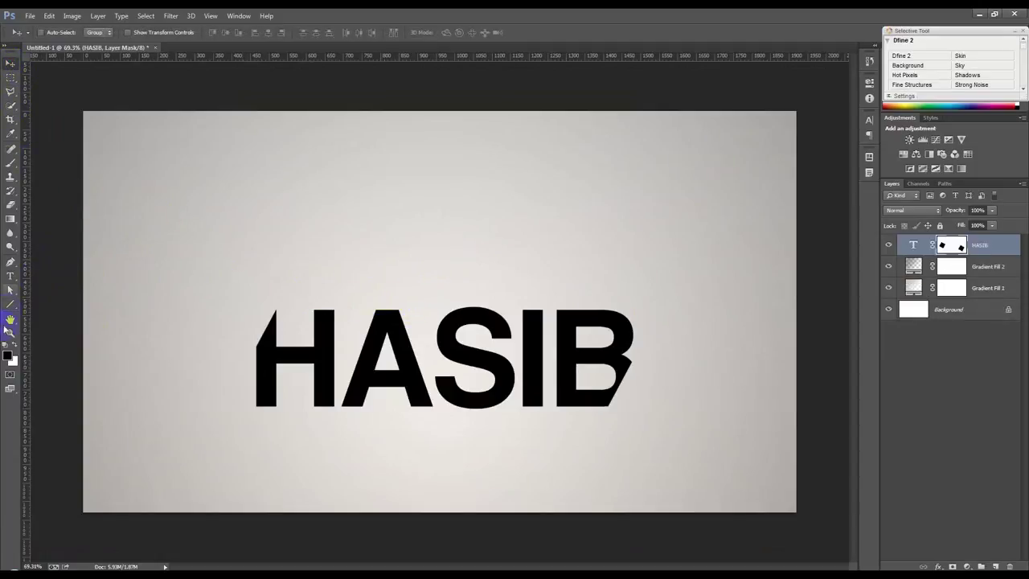
Draw a horizontal line above HASIB and rotate it into a steep diagonal of about −58°.
{"action": "left_click", "coordinate": [11, 306]}
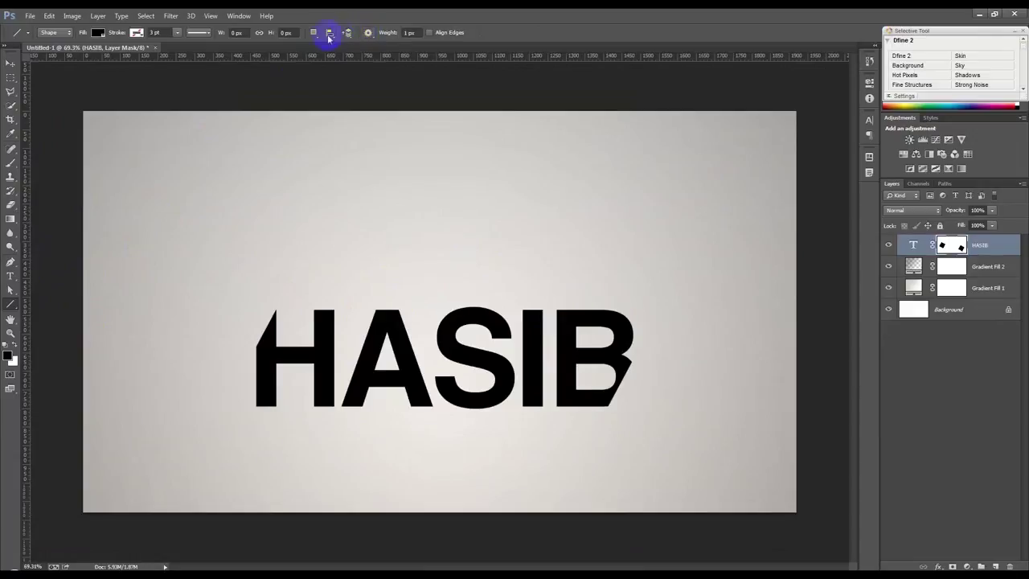
{"action": "left_click", "coordinate": [368, 32]}
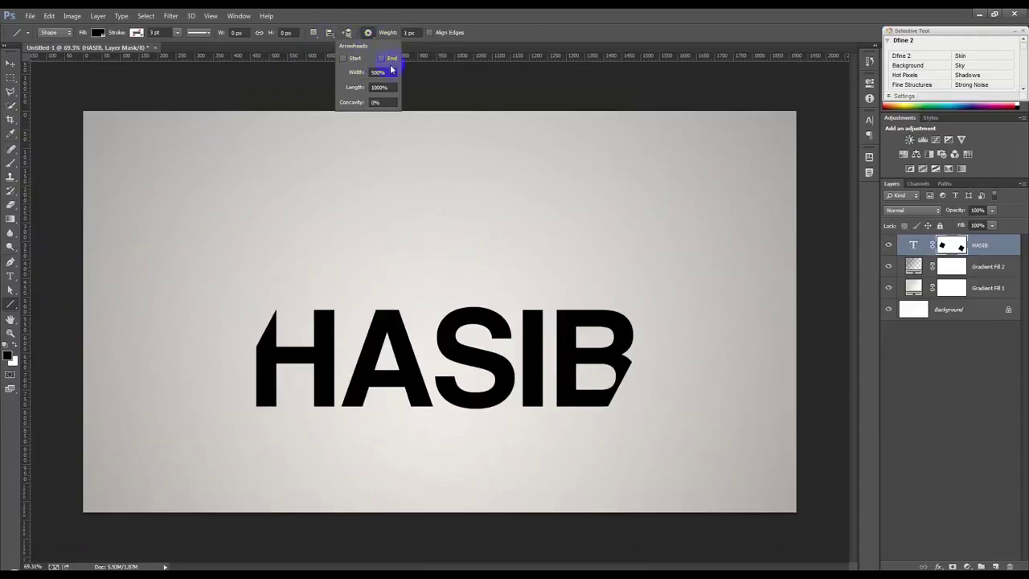
{"action": "left_click_drag", "start_coordinate": [141, 275], "coordinate": [441, 273]}
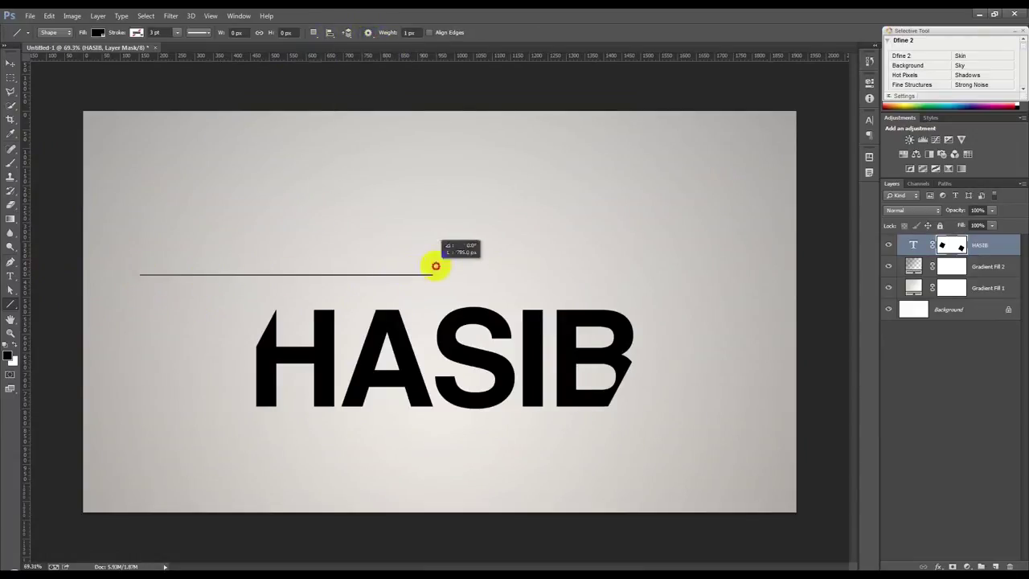
{"action": "key", "text": "ctrl+t"}
{"action": "mouse_move", "coordinate": [537, 269]}
{"action": "left_mouse_down"}
{"action": "mouse_move", "coordinate": [390, 57]}
{"action": "mouse_move", "coordinate": [400, 73]}
{"action": "left_mouse_up"}
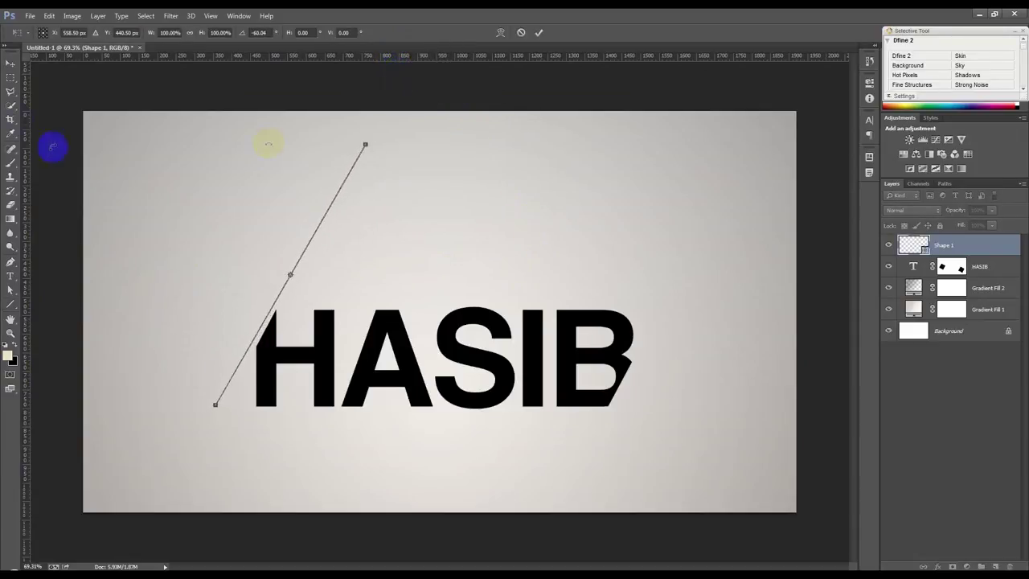
Apply the rotation and move the diagonal line down to the H's left edge.
{"action": "left_click", "coordinate": [10, 62]}
{"action": "left_click", "coordinate": [477, 220]}
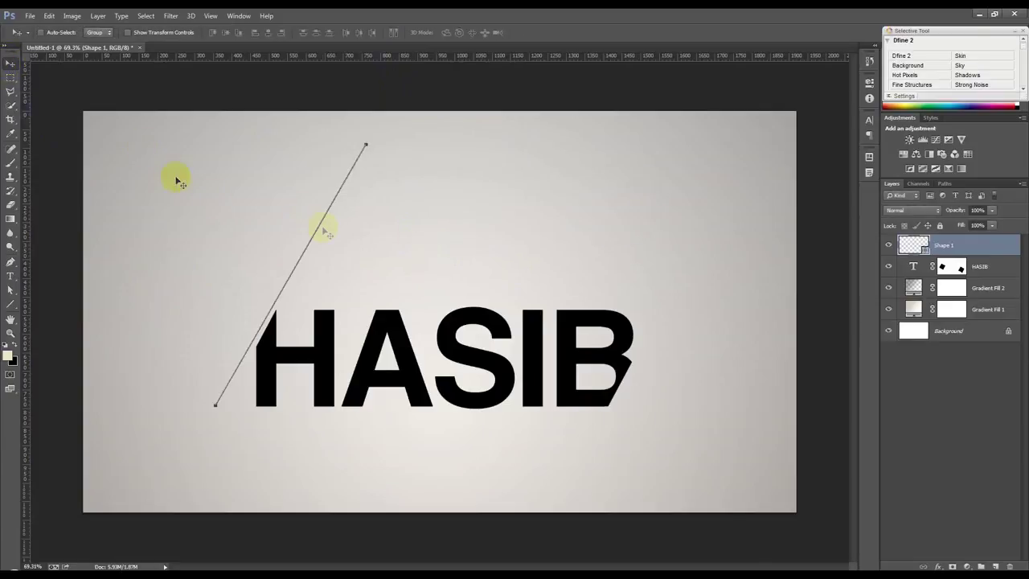
{"action": "mouse_move", "coordinate": [322, 184]}
{"action": "left_mouse_down"}
{"action": "mouse_move", "coordinate": [230, 337]}
{"action": "mouse_move", "coordinate": [239, 352]}
{"action": "left_mouse_up"}
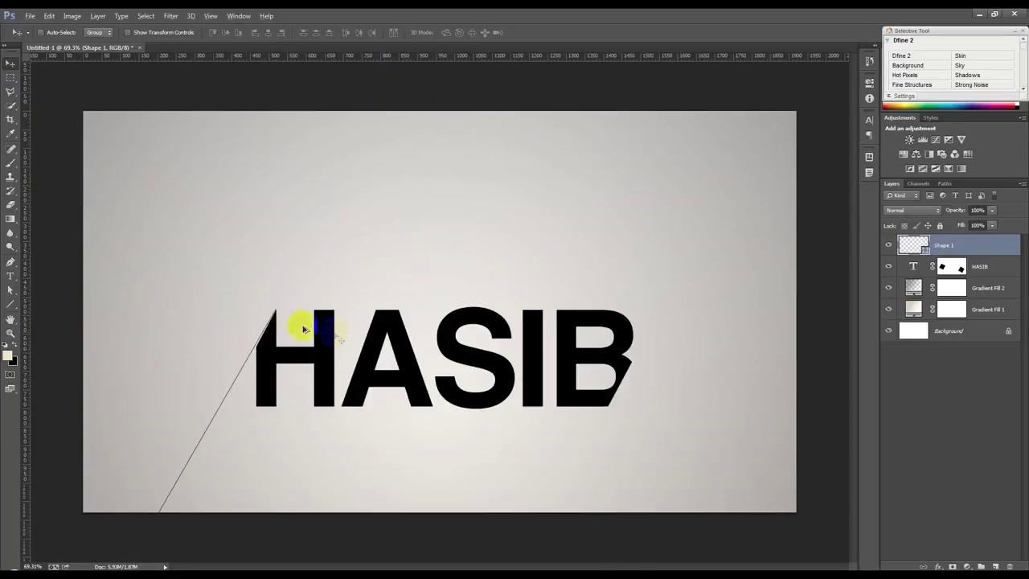
{"action": "scroll", "coordinate": [298, 329], "scroll_direction": "up", "scroll_amount": 3}
{"action": "scroll", "coordinate": [298, 345], "scroll_direction": "up", "scroll_amount": 3}
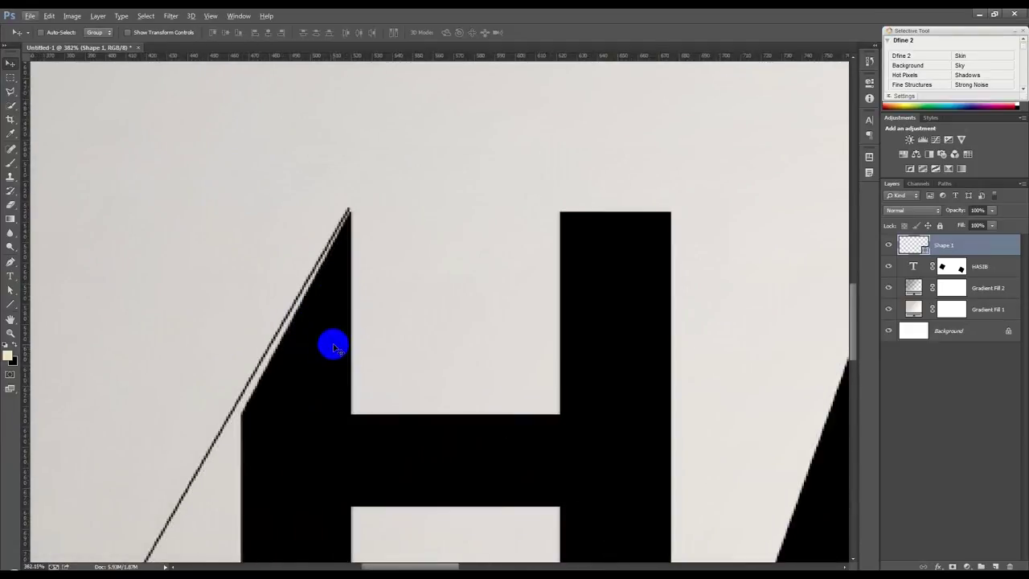
Fine-rotate and align the line along the H's cut, then drag a copy toward the B.
{"action": "key", "text": "ctrl+t"}
{"action": "left_click_drag", "start_coordinate": [423, 337], "coordinate": [465, 282]}
{"action": "mouse_move", "coordinate": [266, 404]}
{"action": "left_mouse_down"}
{"action": "mouse_move", "coordinate": [280, 414]}
{"action": "mouse_move", "coordinate": [303, 408]}
{"action": "left_mouse_up"}
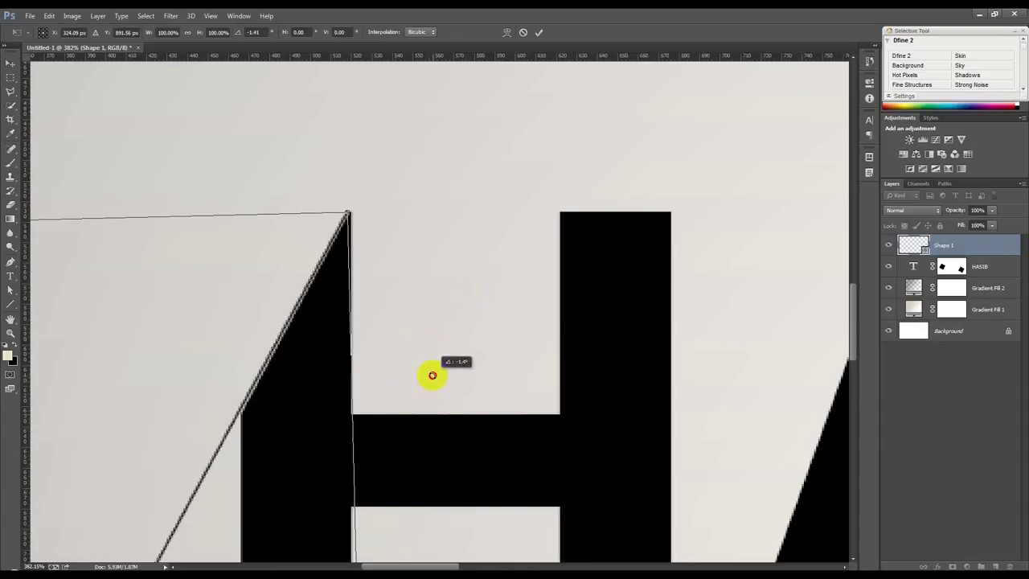
{"action": "left_click_drag", "start_coordinate": [285, 390], "coordinate": [285, 392]}
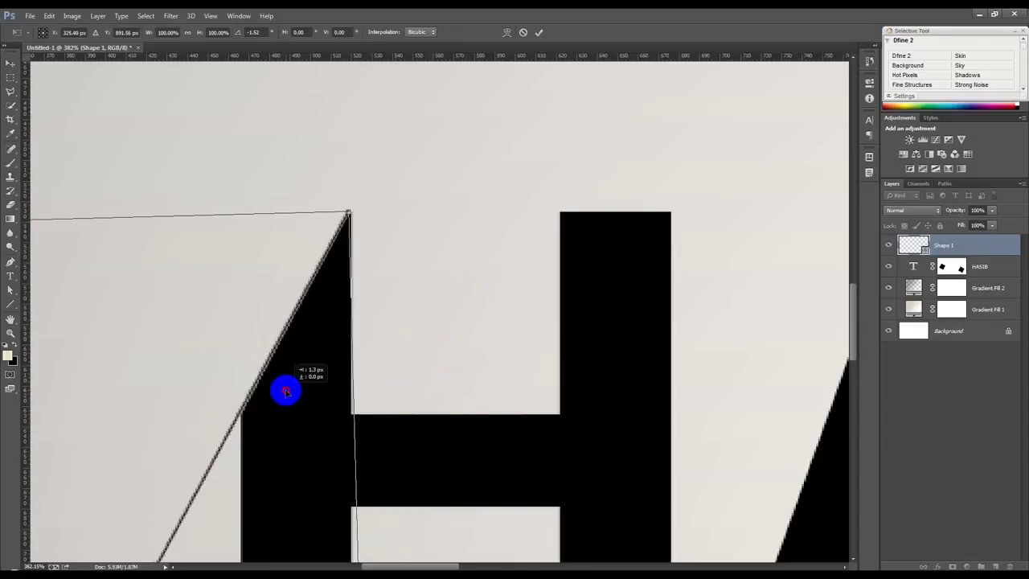
{"action": "key", "text": "Return"}
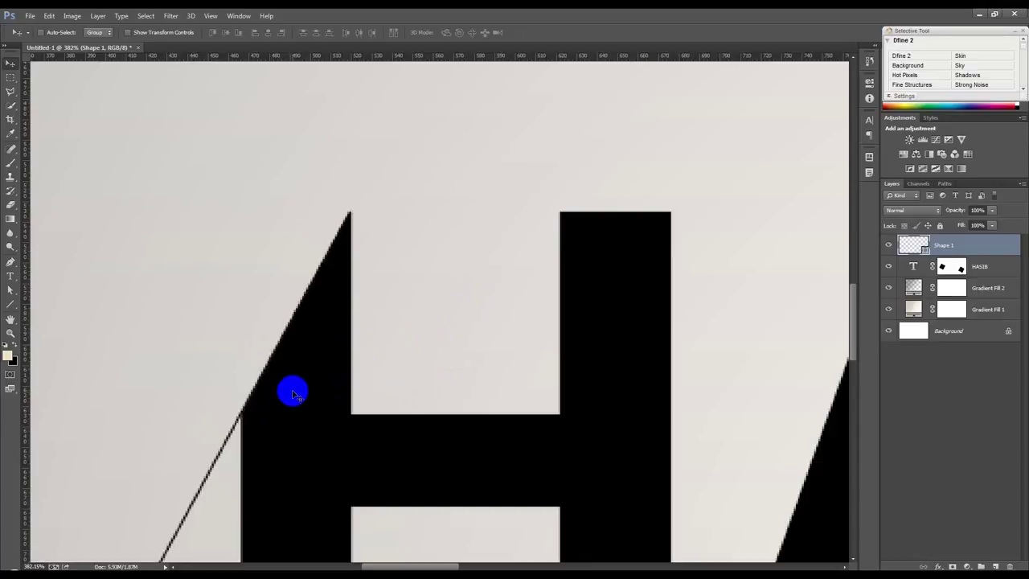
{"action": "left_click", "coordinate": [293, 393], "text": "alt"}
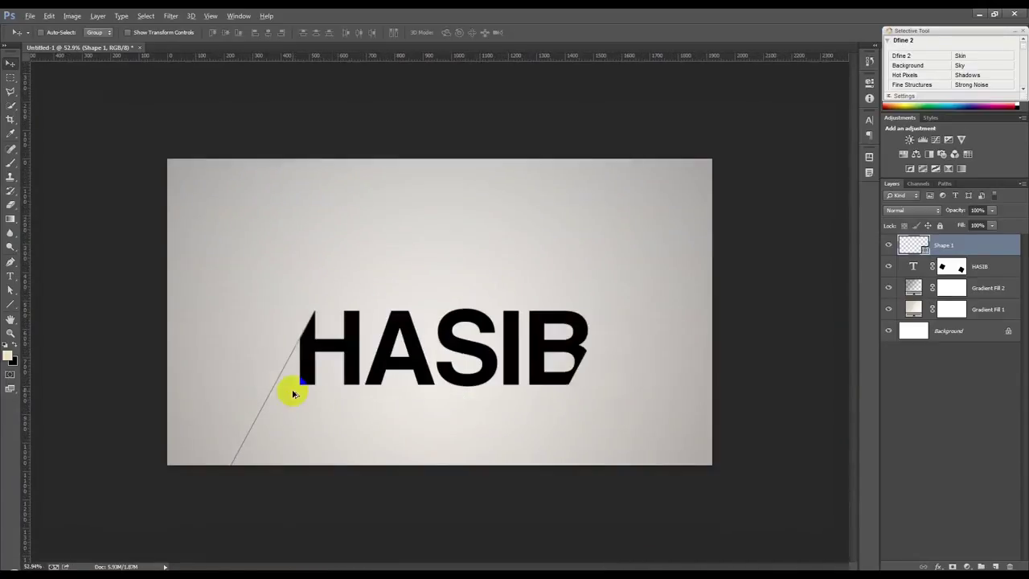
{"action": "left_click_drag", "start_coordinate": [262, 424], "coordinate": [692, 304]}
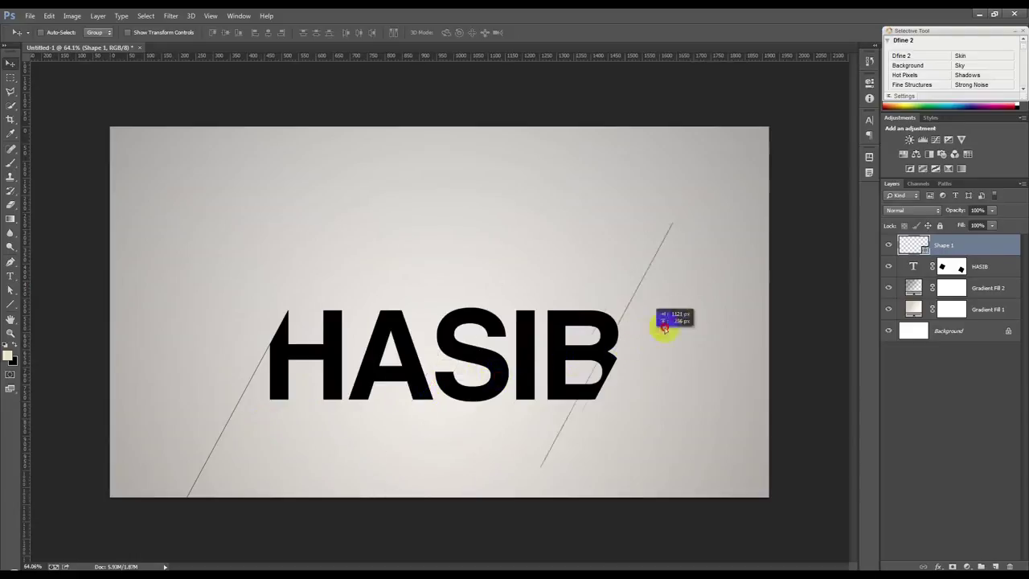
Nudge the copied diagonal line onto the B's slanted edge.
{"action": "left_click_drag", "start_coordinate": [693, 304], "coordinate": [696, 285]}
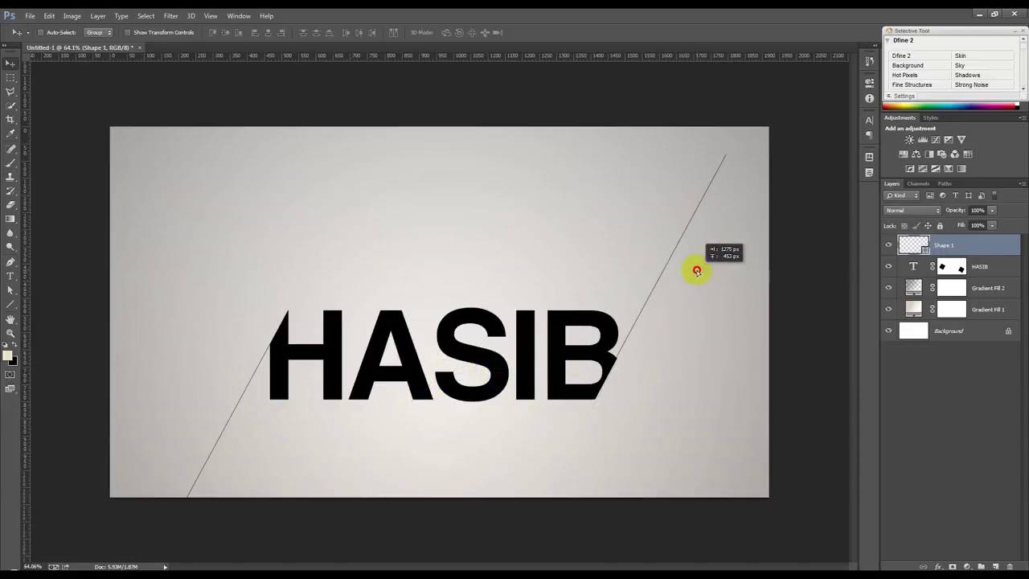
{"action": "scroll", "coordinate": [696, 285], "scroll_direction": "up", "scroll_amount": 3, "text": "alt"}
{"action": "scroll", "coordinate": [643, 379], "scroll_direction": "up", "scroll_amount": 3, "text": "alt"}
{"action": "left_click_drag", "start_coordinate": [610, 387], "coordinate": [616, 383]}
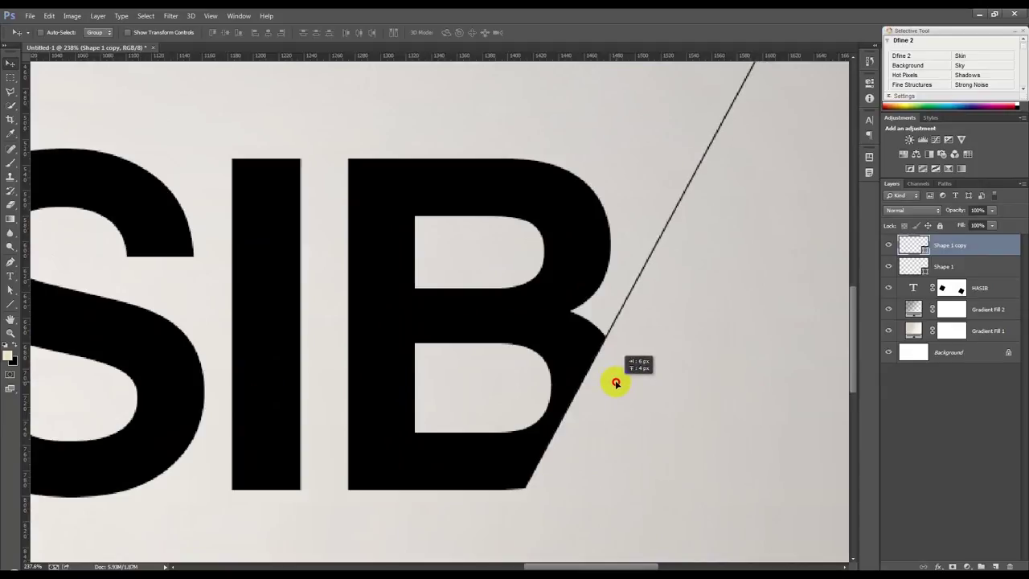
{"action": "scroll", "coordinate": [585, 402], "scroll_direction": "down", "scroll_amount": 5, "text": "alt"}
{"action": "scroll", "coordinate": [586, 402], "scroll_direction": "down", "scroll_amount": 2, "text": "alt"}
Select both diagonal lines with HASIB and shift them up slightly.
{"action": "scroll", "coordinate": [572, 414], "scroll_direction": "up", "scroll_amount": 1, "text": "alt"}
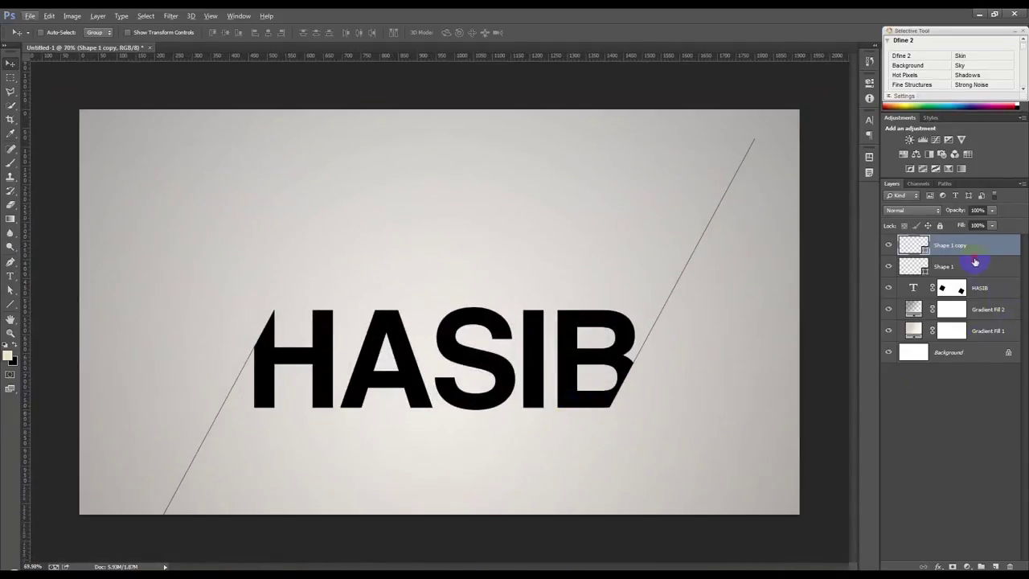
{"action": "left_click", "coordinate": [975, 262], "text": "shift"}
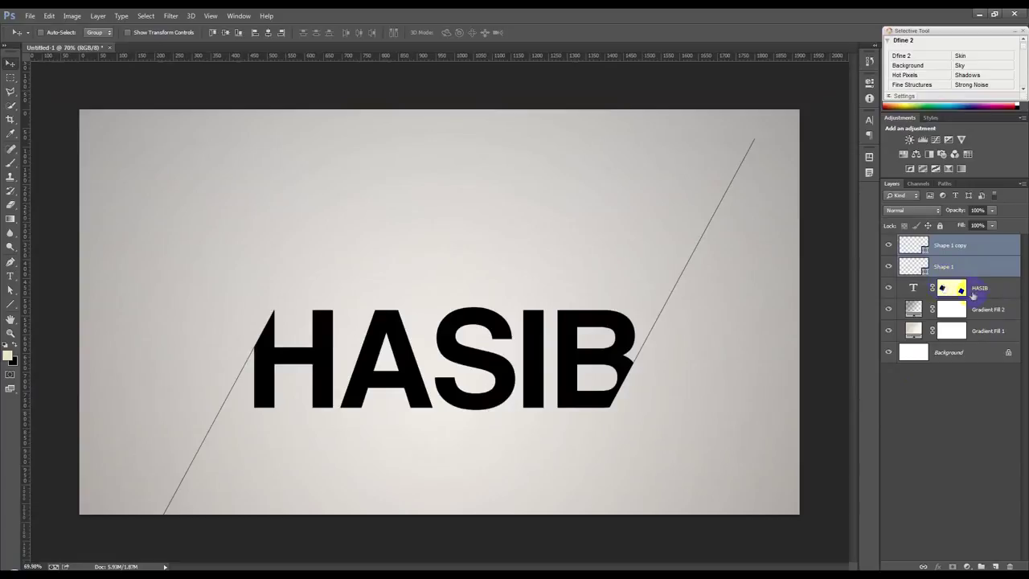
{"action": "left_click", "coordinate": [986, 289], "text": "shift"}
{"action": "left_click_drag", "start_coordinate": [707, 363], "coordinate": [716, 333]}
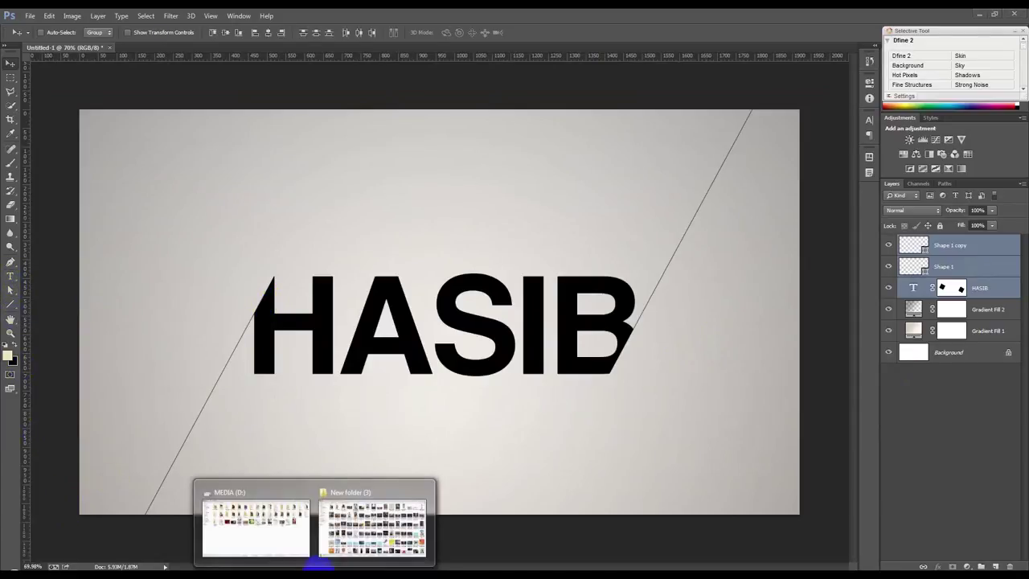
Drag the smoggy city photo into the HASIB document and convert it to black and white, Reds 107%.
{"action": "left_click", "coordinate": [374, 518]}
{"action": "mouse_move", "coordinate": [516, 353]}
{"action": "left_mouse_down"}
{"action": "mouse_move", "coordinate": [88, 46]}
{"action": "mouse_move", "coordinate": [370, 186]}
{"action": "mouse_move", "coordinate": [494, 265]}
{"action": "mouse_move", "coordinate": [517, 315]}
{"action": "mouse_move", "coordinate": [615, 306]}
{"action": "mouse_move", "coordinate": [568, 326]}
{"action": "left_mouse_up"}
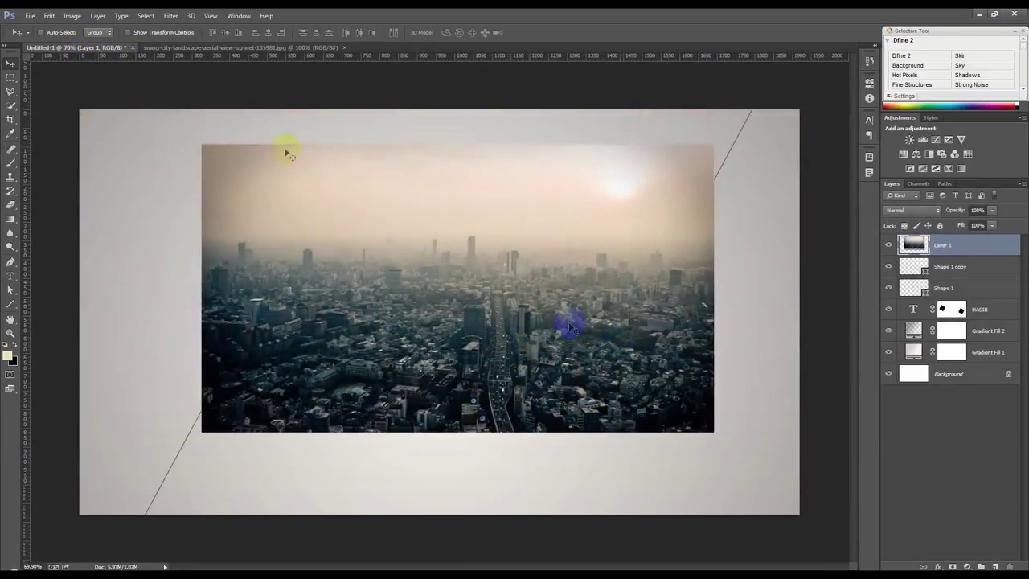
{"action": "left_click", "coordinate": [69, 16]}
{"action": "left_click", "coordinate": [216, 118]}
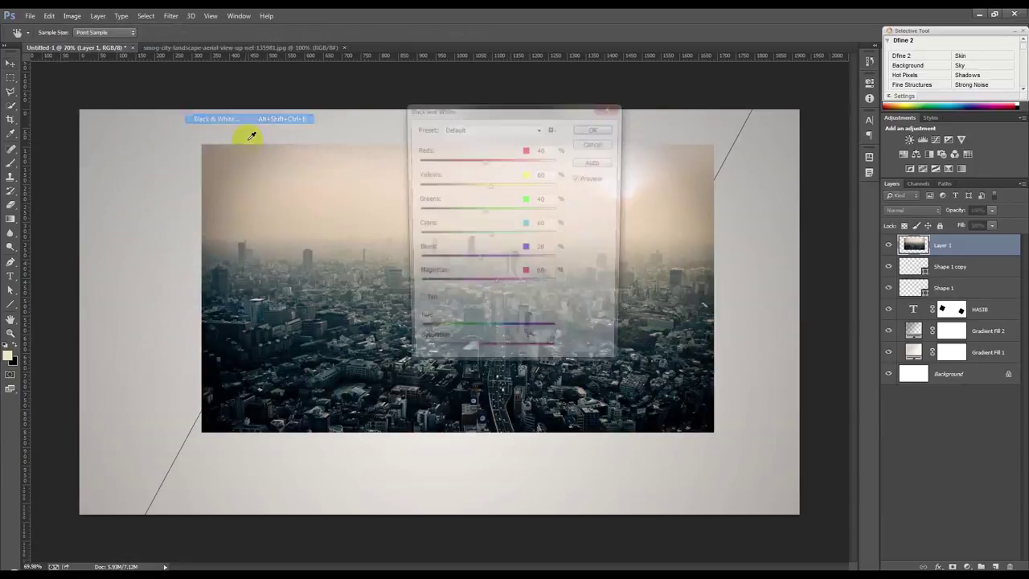
{"action": "left_click_drag", "start_coordinate": [478, 110], "coordinate": [746, 92]}
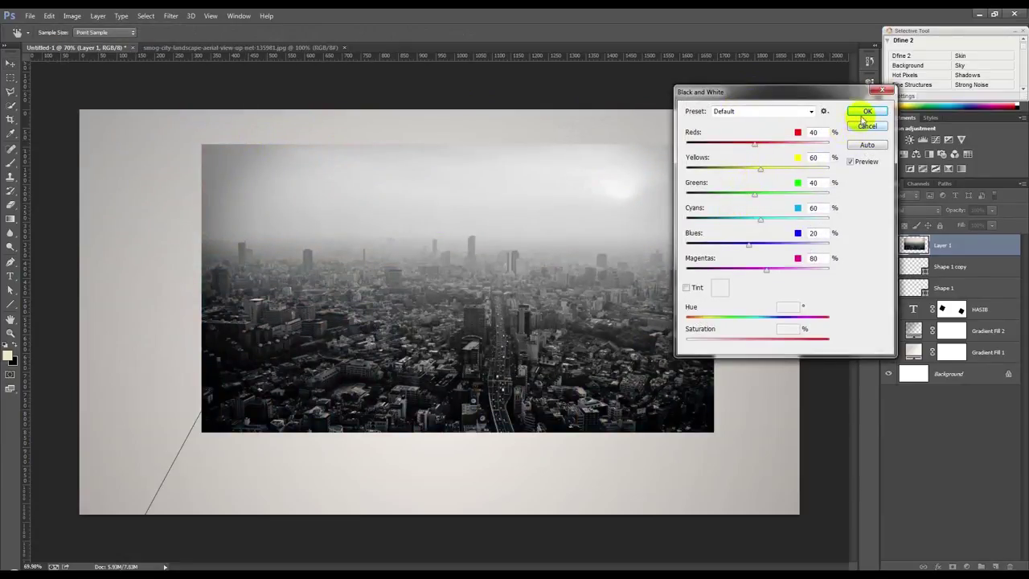
{"action": "left_click_drag", "start_coordinate": [761, 147], "coordinate": [770, 147]}
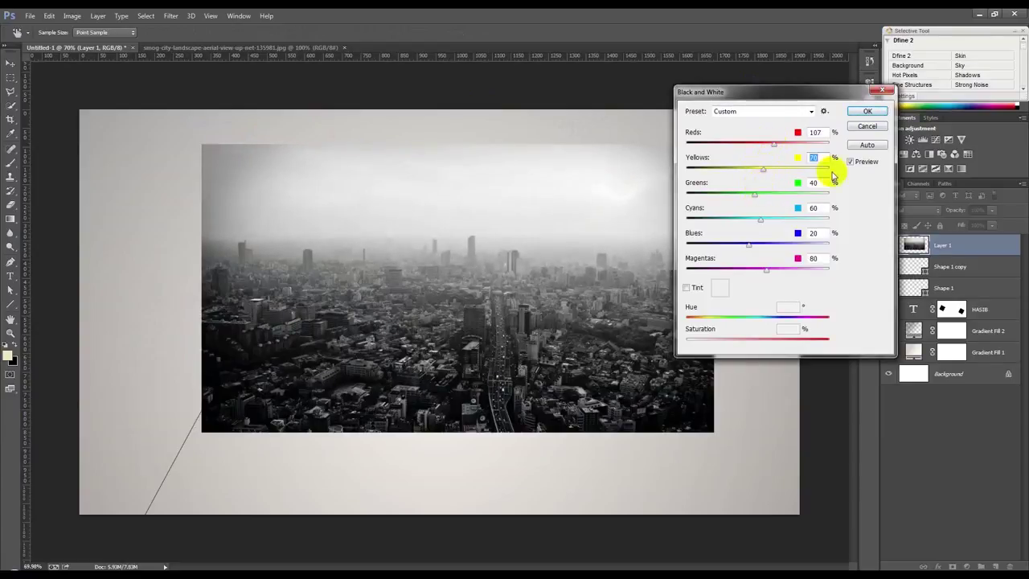
{"action": "left_click", "coordinate": [866, 113]}
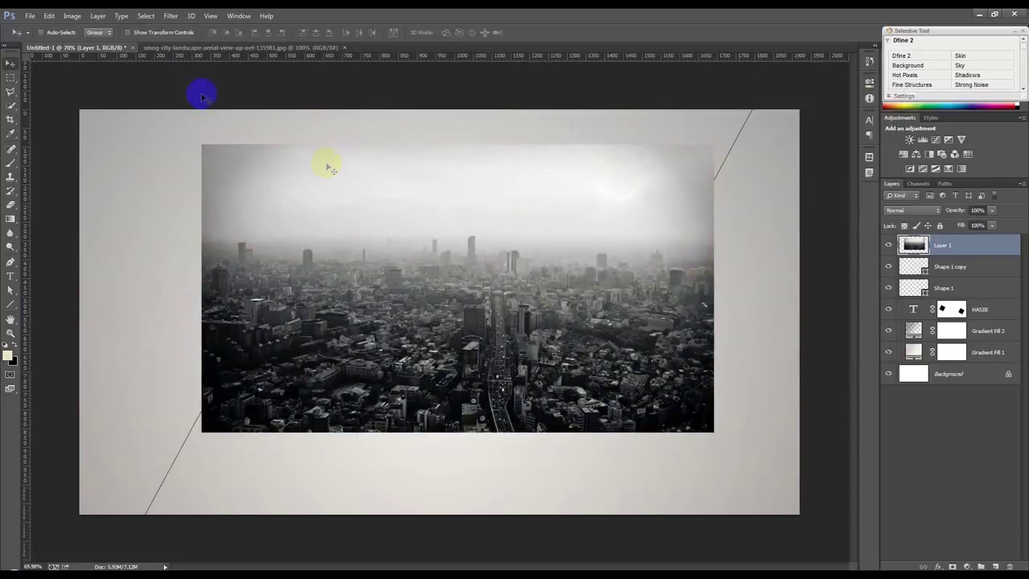
{"action": "left_click", "coordinate": [72, 16]}
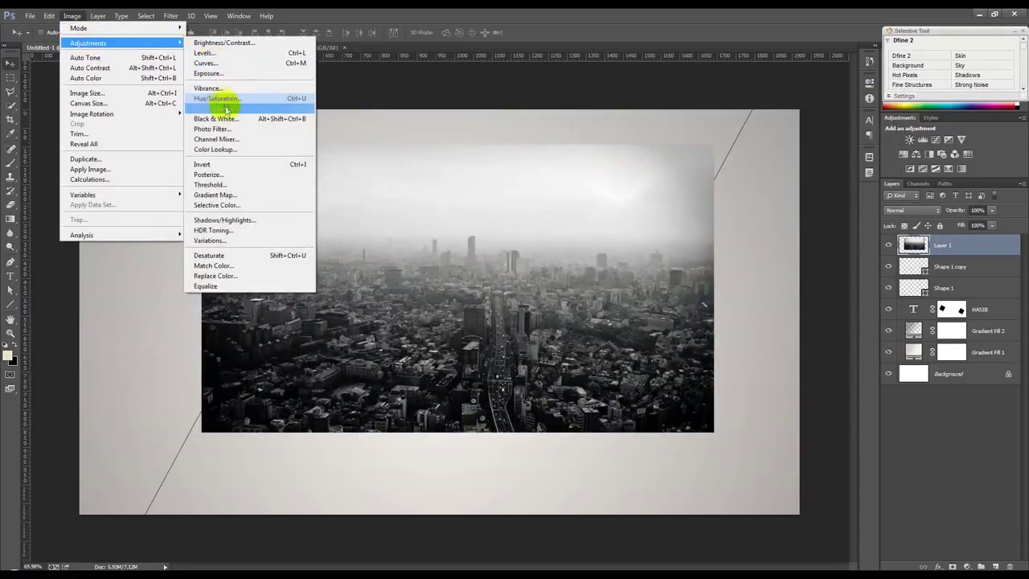
Apply Shadows/Highlights with Shadows Amount about 15, then move Layer 1 just above HASIB.
{"action": "left_click", "coordinate": [229, 219]}
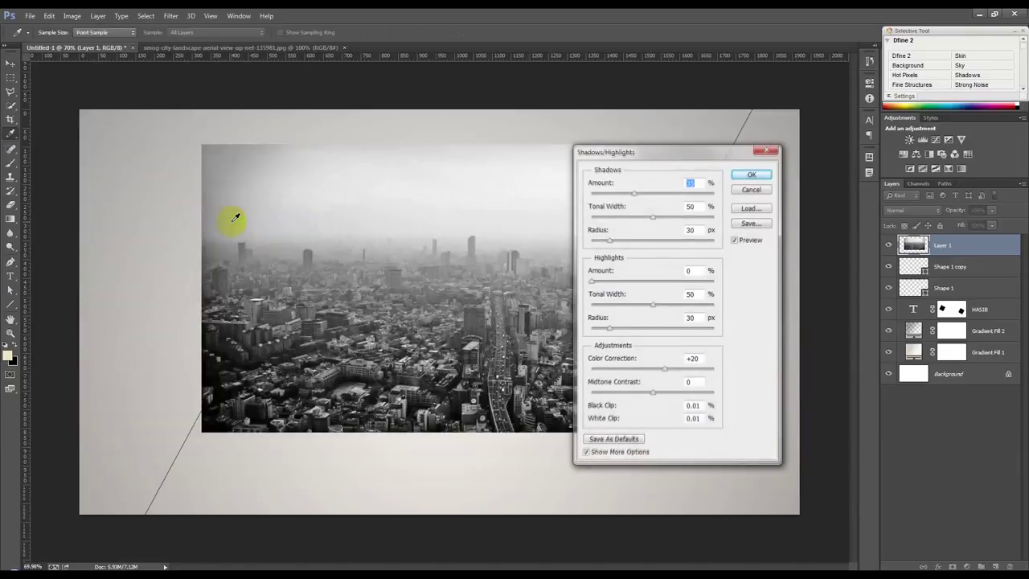
{"action": "left_click", "coordinate": [615, 196]}
{"action": "left_click_drag", "start_coordinate": [615, 195], "coordinate": [605, 196]}
{"action": "left_click", "coordinate": [750, 176]}
{"action": "key", "text": "v"}
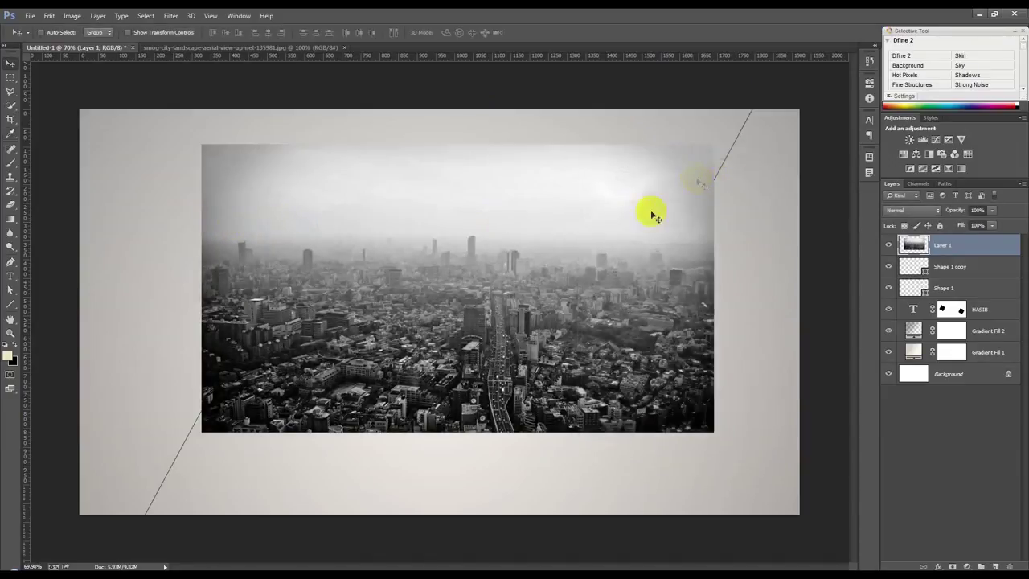
{"action": "left_click_drag", "start_coordinate": [953, 244], "coordinate": [964, 294]}
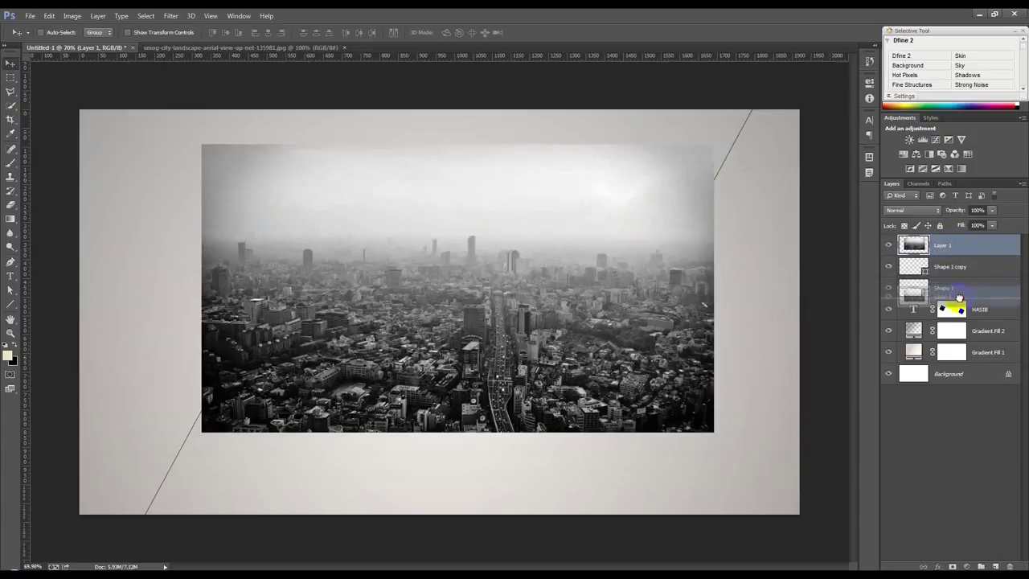
Clip Layer 1 into the HASIB text and scale the photo to about 75%, nudged slightly down.
{"action": "right_click", "coordinate": [973, 288]}
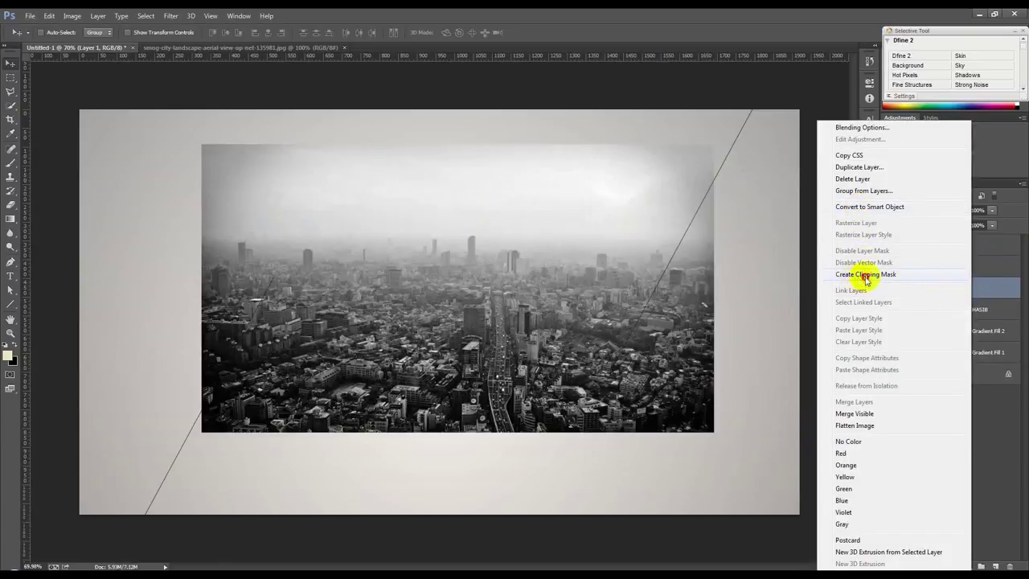
{"action": "left_click", "coordinate": [865, 275]}
{"action": "key", "text": "ctrl+t"}
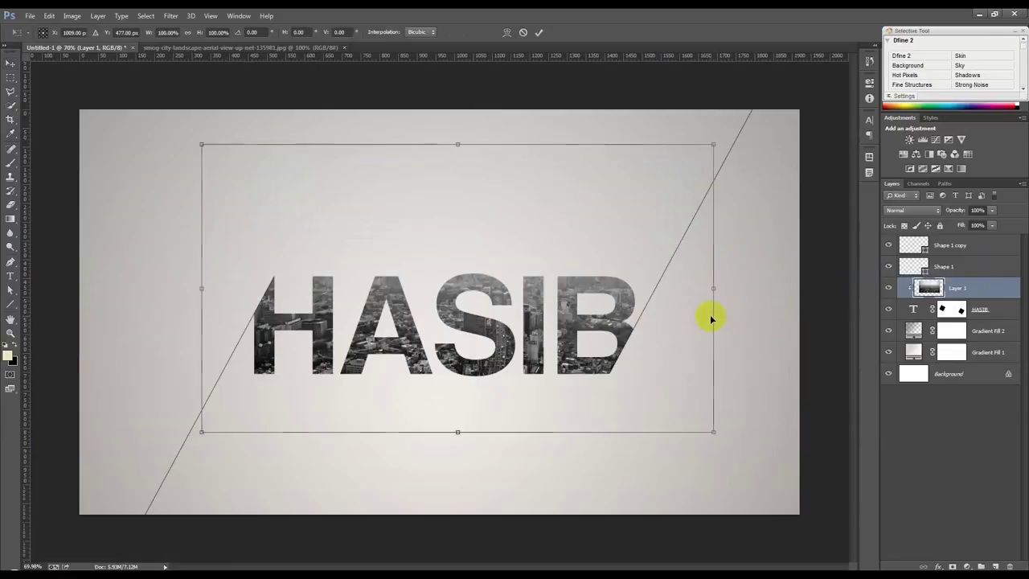
{"action": "left_click_drag", "start_coordinate": [713, 145], "coordinate": [665, 171]}
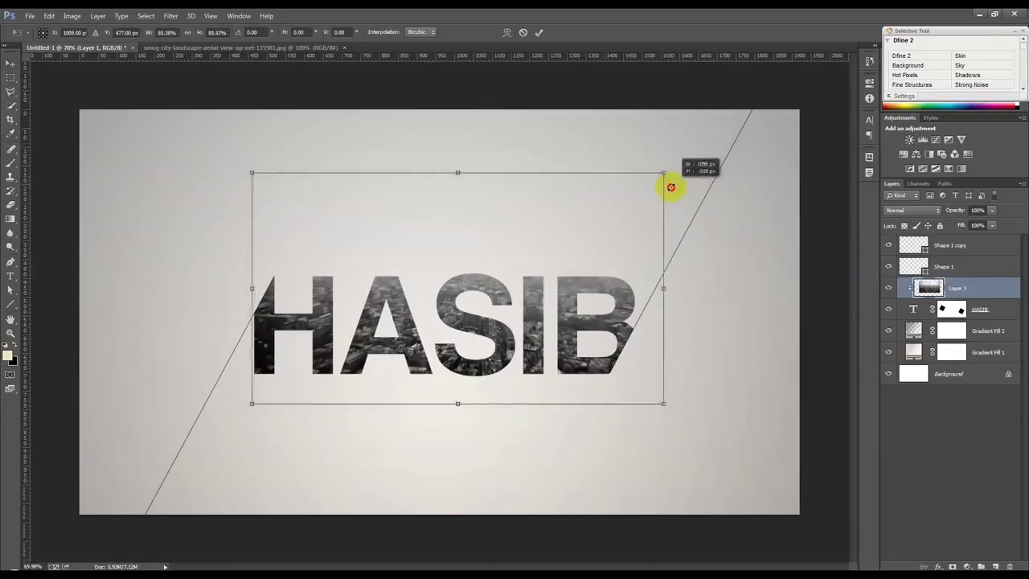
{"action": "left_click_drag", "start_coordinate": [653, 209], "coordinate": [643, 227]}
{"action": "left_click_drag", "start_coordinate": [658, 176], "coordinate": [647, 204]}
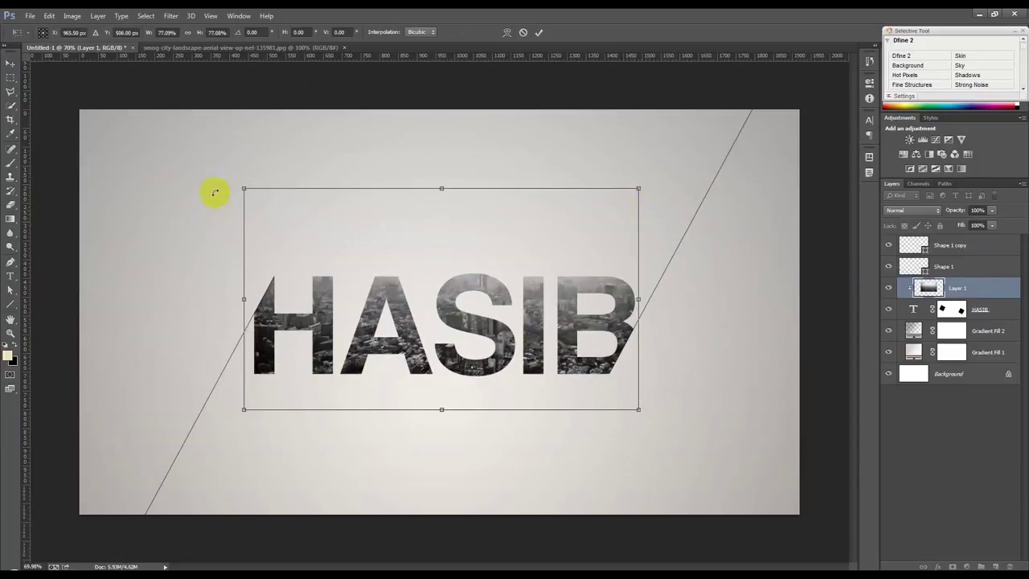
{"action": "left_click_drag", "start_coordinate": [239, 187], "coordinate": [251, 192]}
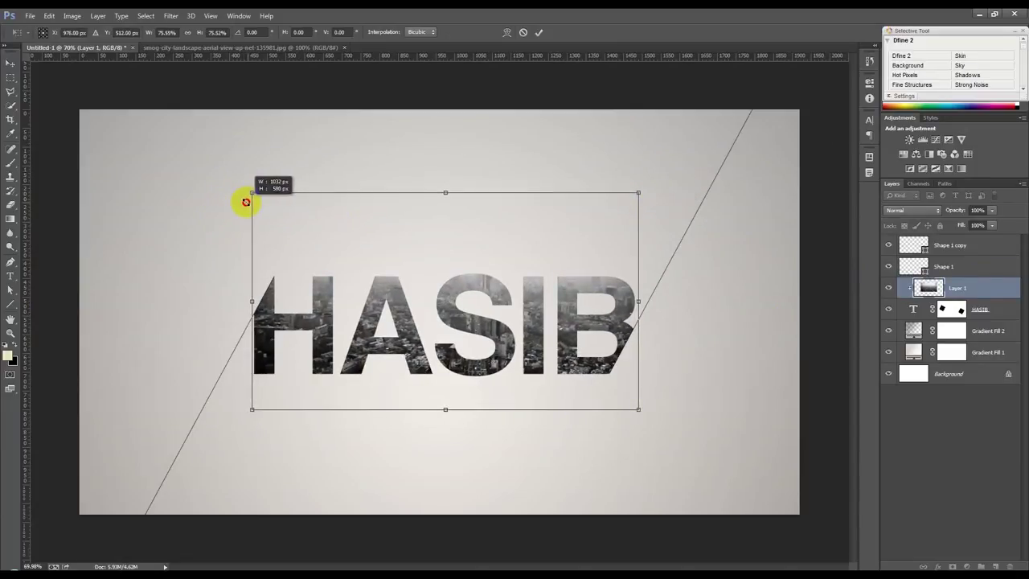
{"action": "left_click_drag", "start_coordinate": [398, 266], "coordinate": [398, 264]}
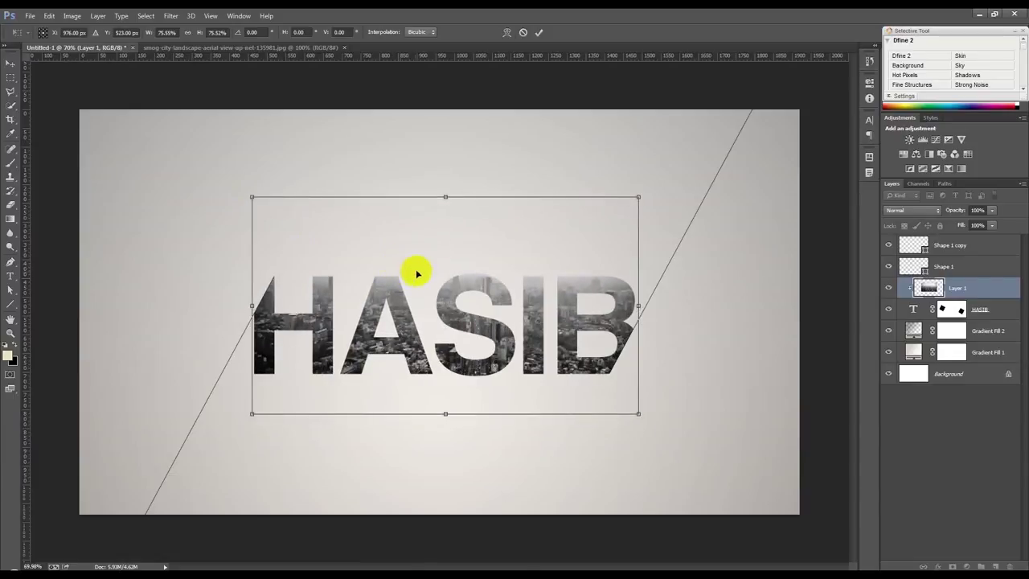
{"action": "left_click", "coordinate": [540, 34]}
{"action": "scroll", "coordinate": [413, 298], "scroll_direction": "up", "scroll_amount": 3}
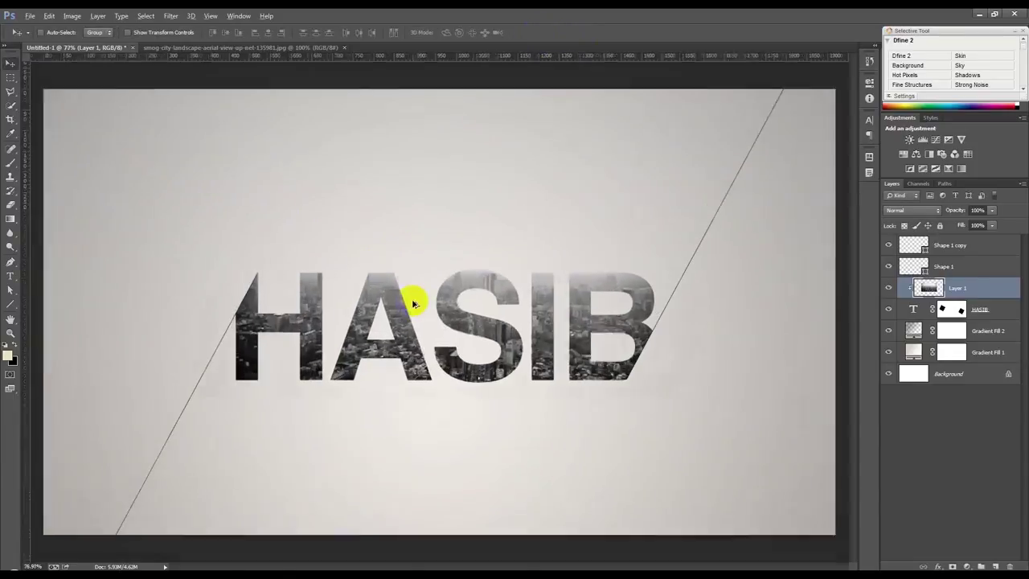
Add a 'Hass' text layer above HASIB at 89 pt.
{"action": "left_click", "coordinate": [16, 278]}
{"action": "left_click", "coordinate": [210, 235]}
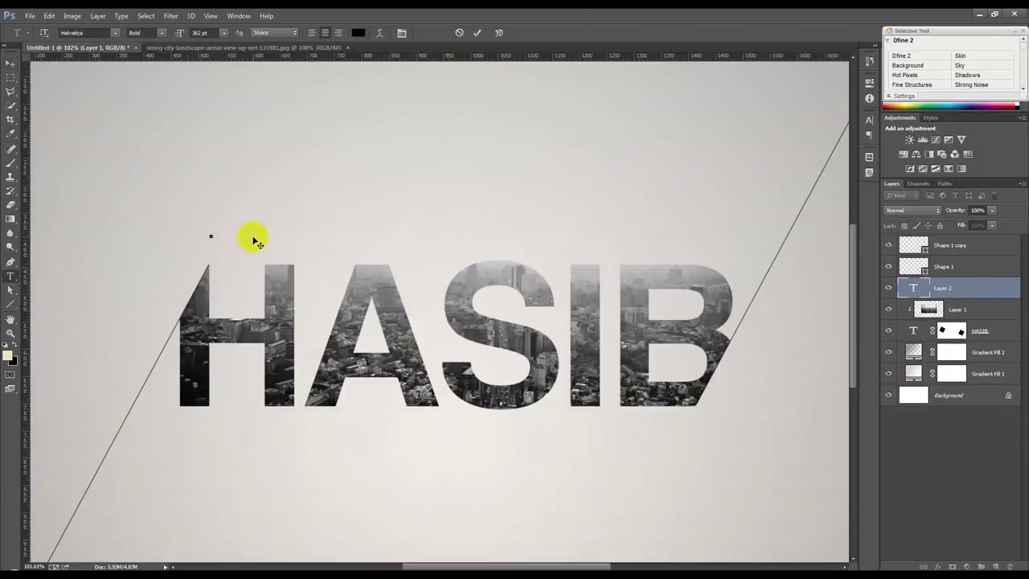
{"action": "type", "text": "Hass"}
{"action": "key", "text": "ctrl+a"}
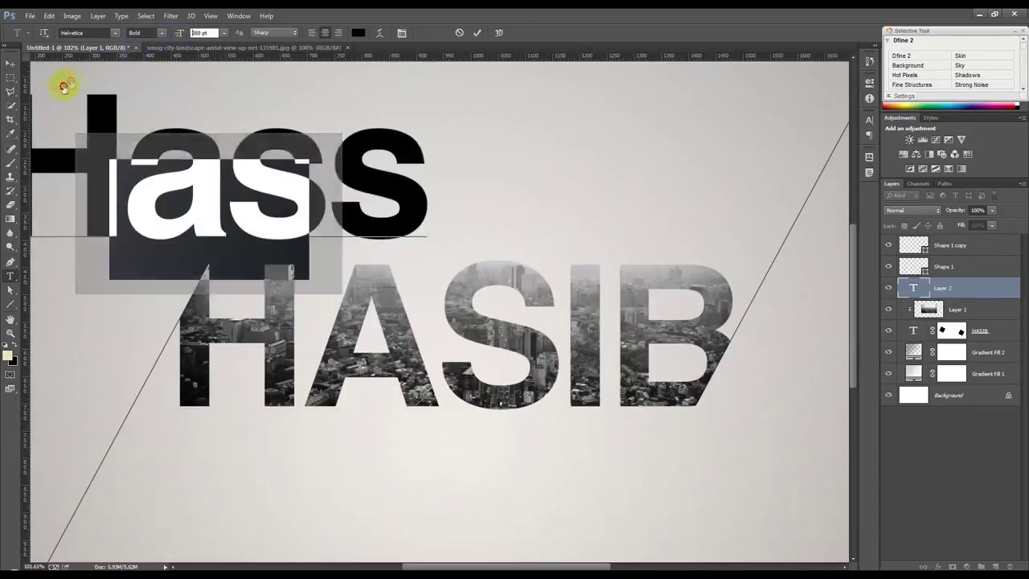
{"action": "left_click_drag", "start_coordinate": [174, 36], "coordinate": [30, 99]}
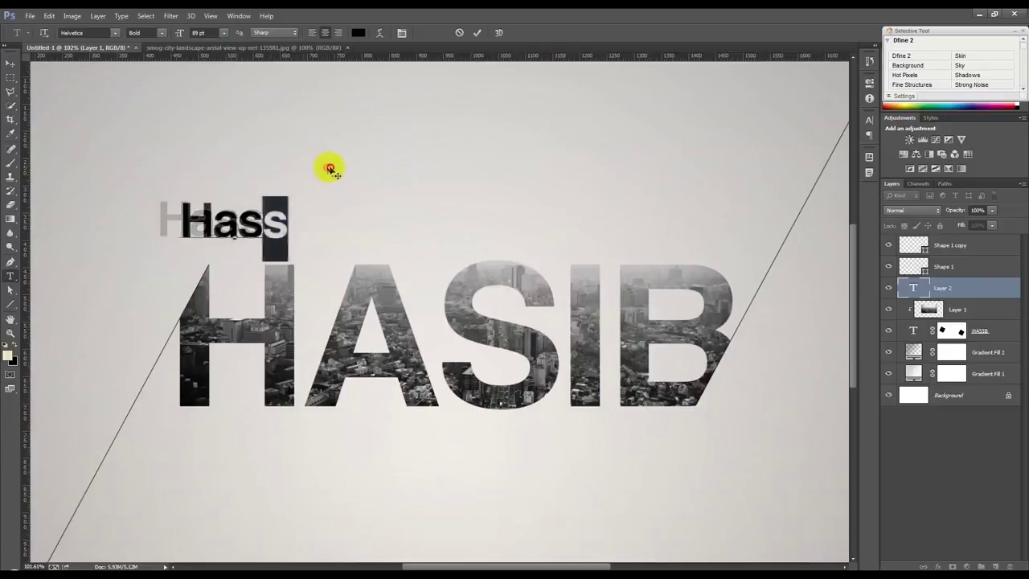
Try Informal Roman, Kunstler Script, Mistral, Palace Script MT, Segoe Print and Segoe Script on Hass.
{"action": "left_click", "coordinate": [116, 33]}
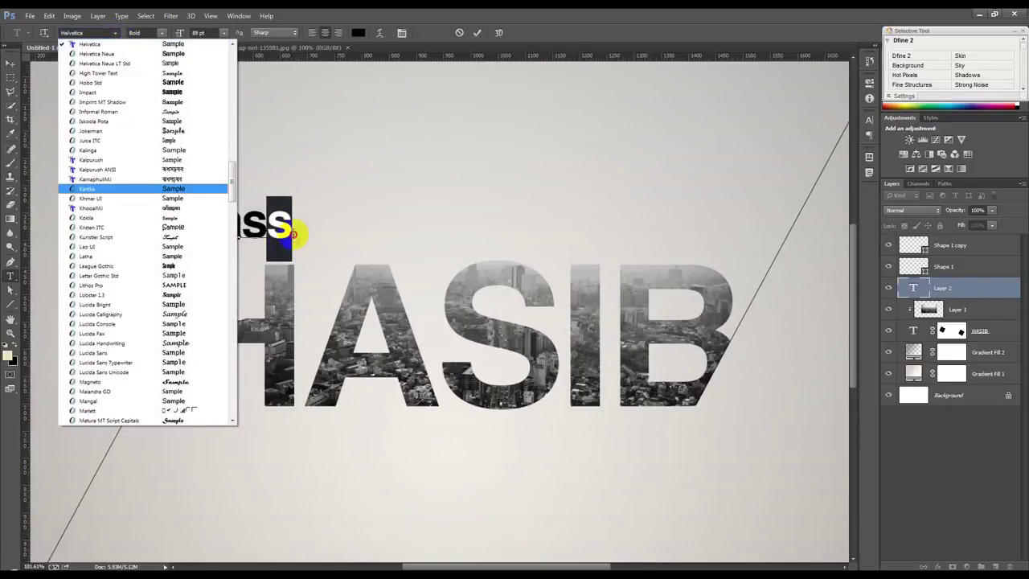
{"action": "left_click", "coordinate": [291, 228]}
{"action": "left_click", "coordinate": [115, 33]}
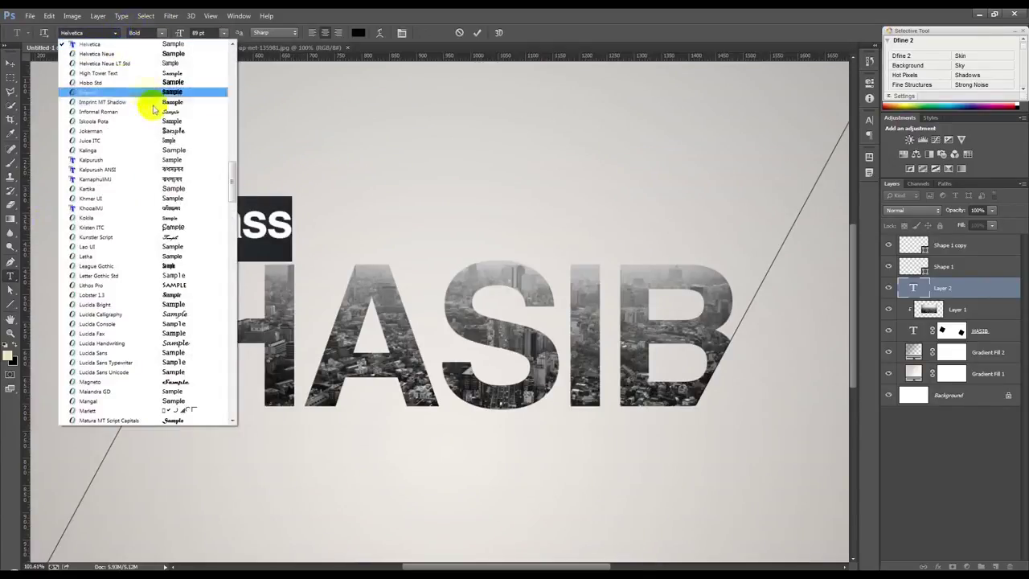
{"action": "left_click", "coordinate": [157, 115]}
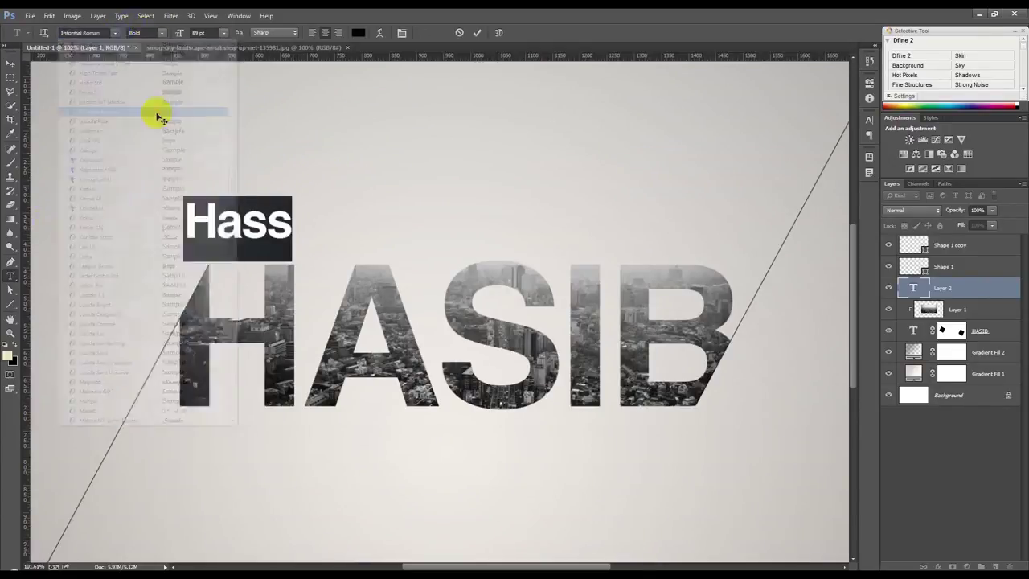
{"action": "left_click", "coordinate": [115, 33]}
{"action": "left_click", "coordinate": [150, 166]}
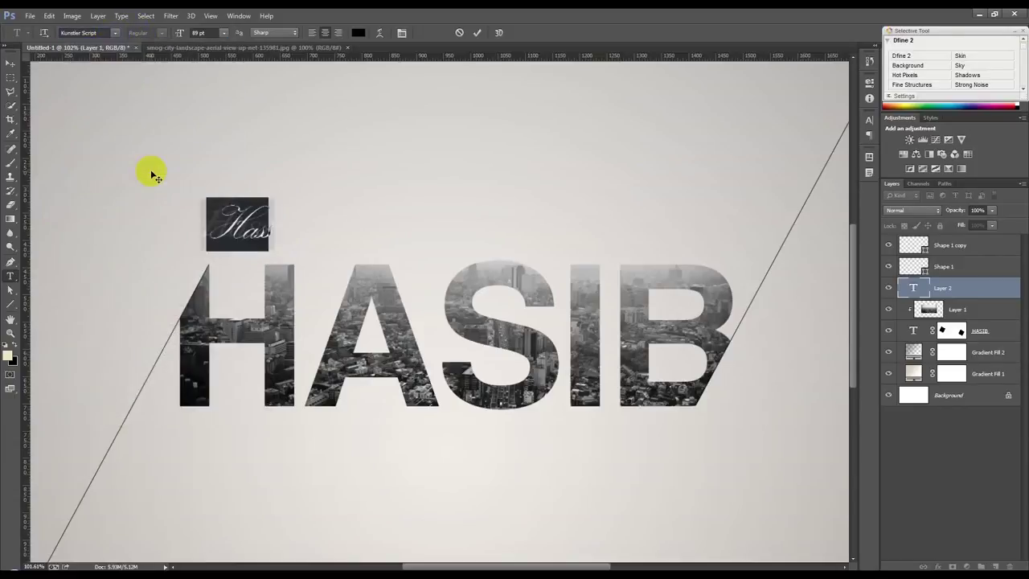
{"action": "left_click", "coordinate": [118, 34]}
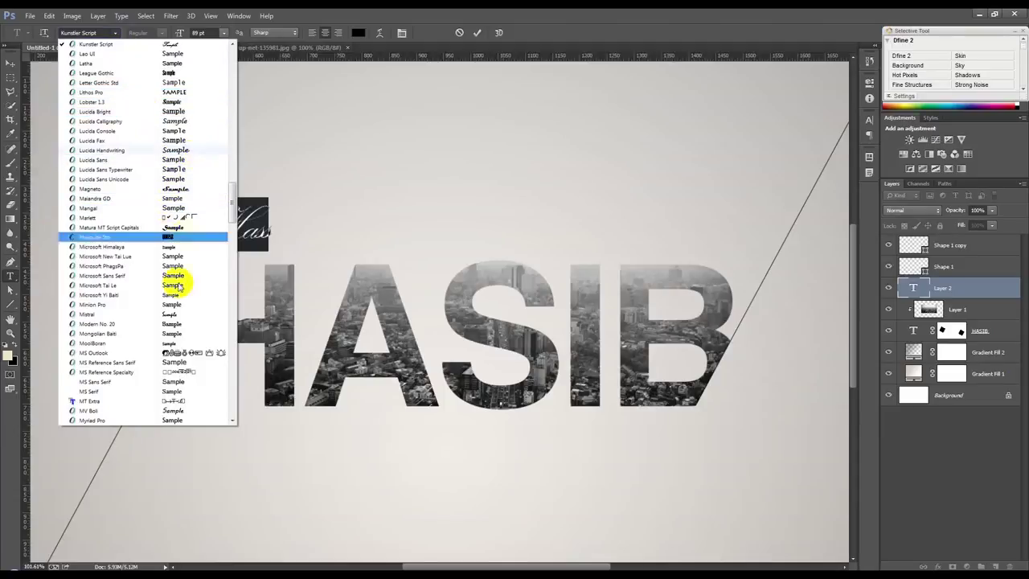
{"action": "left_click", "coordinate": [197, 313]}
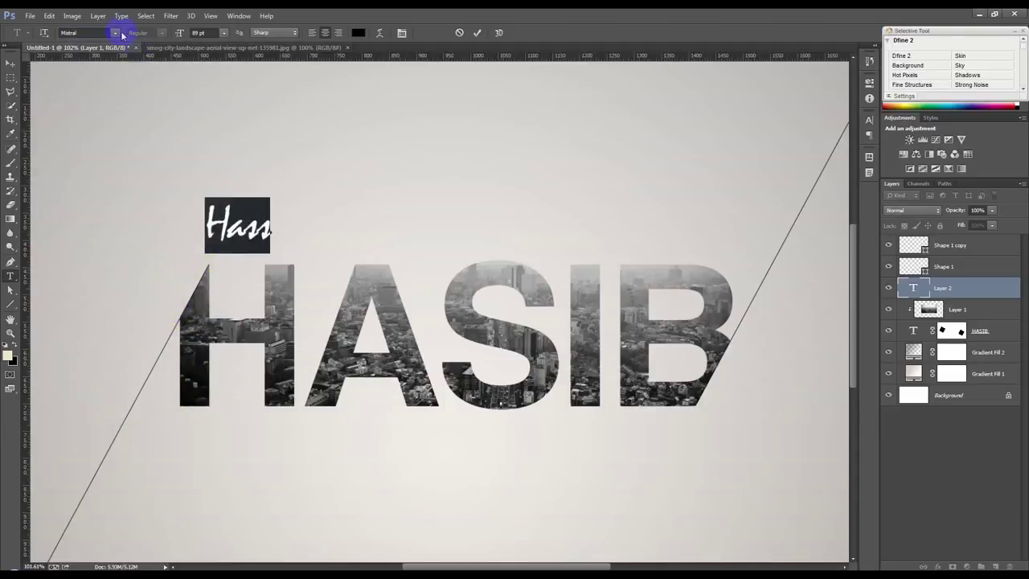
{"action": "left_click", "coordinate": [122, 35]}
{"action": "left_click", "coordinate": [195, 271]}
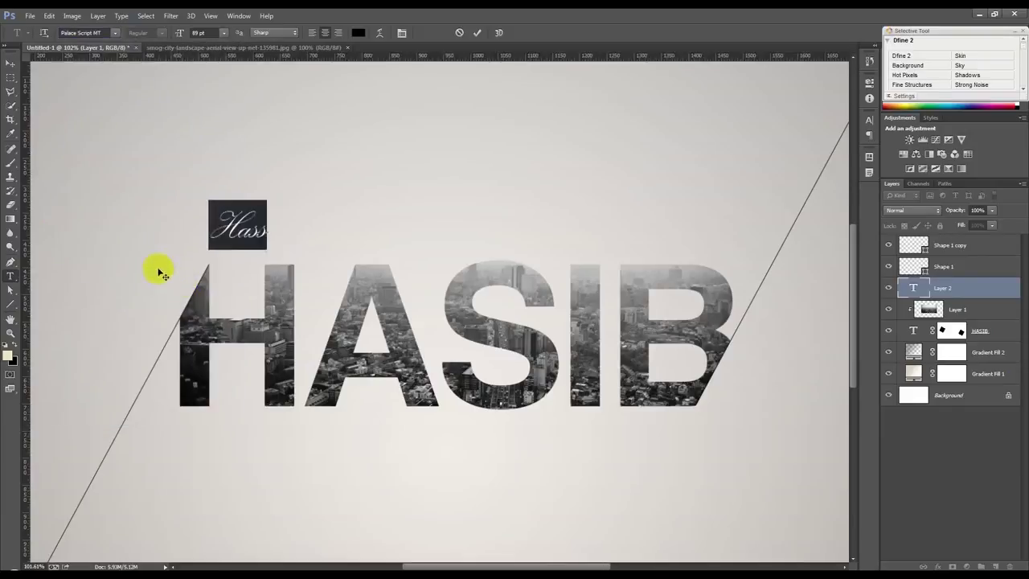
{"action": "left_click", "coordinate": [117, 33]}
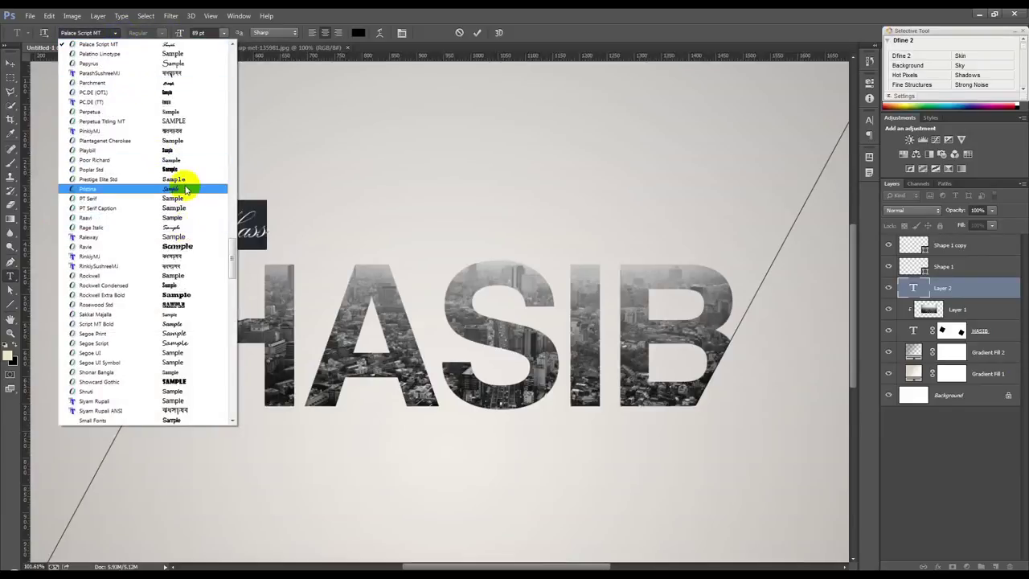
{"action": "left_click", "coordinate": [199, 333]}
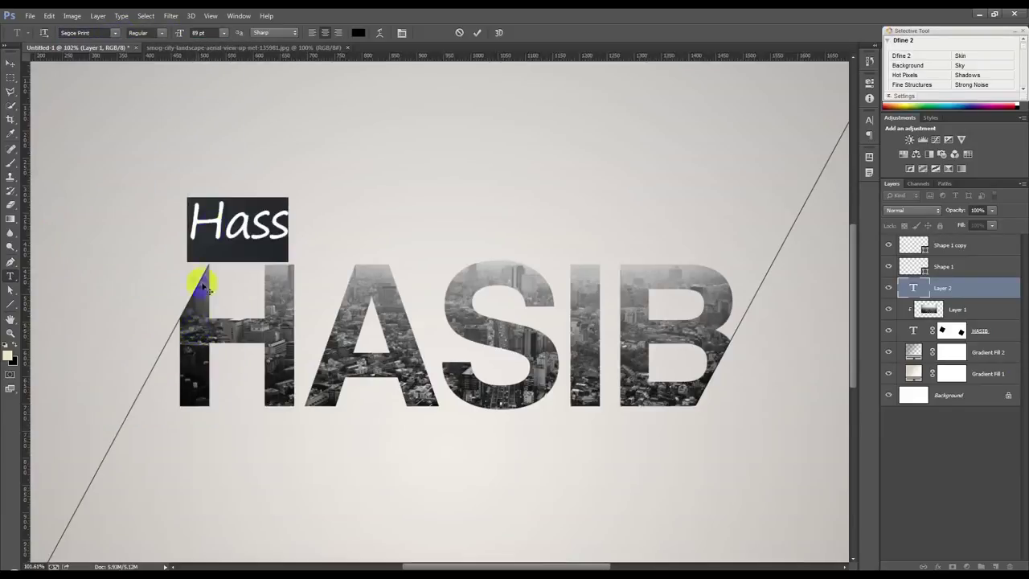
{"action": "left_click", "coordinate": [114, 36]}
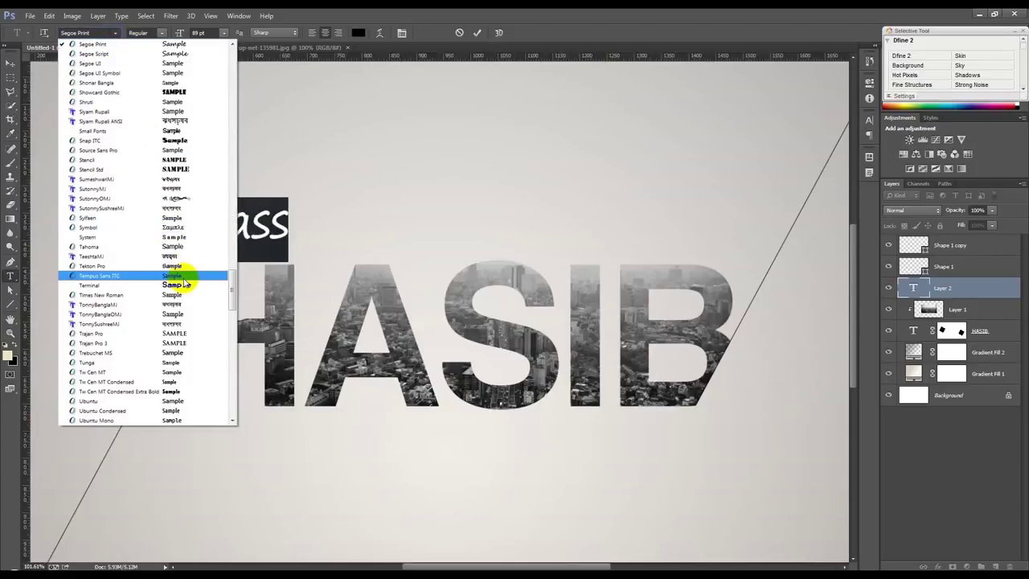
{"action": "left_click", "coordinate": [189, 55]}
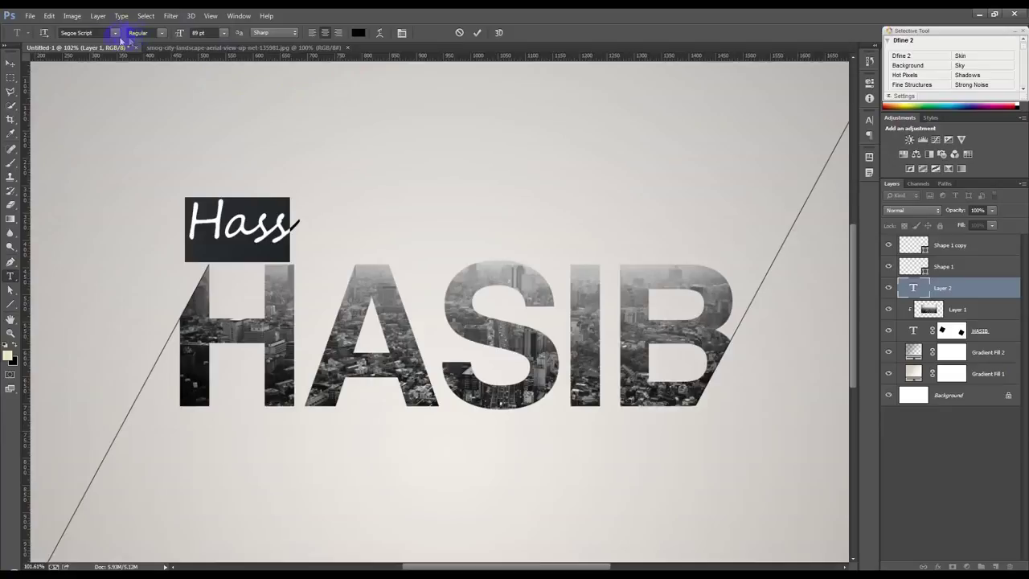
Set Hass in Vladimir Script and commit the text.
{"action": "left_click", "coordinate": [119, 37]}
{"action": "scroll", "coordinate": [195, 371], "scroll_direction": "down", "scroll_amount": 2}
{"action": "scroll", "coordinate": [195, 353], "scroll_direction": "down", "scroll_amount": 2}
{"action": "scroll", "coordinate": [197, 305], "scroll_direction": "down", "scroll_amount": 3}
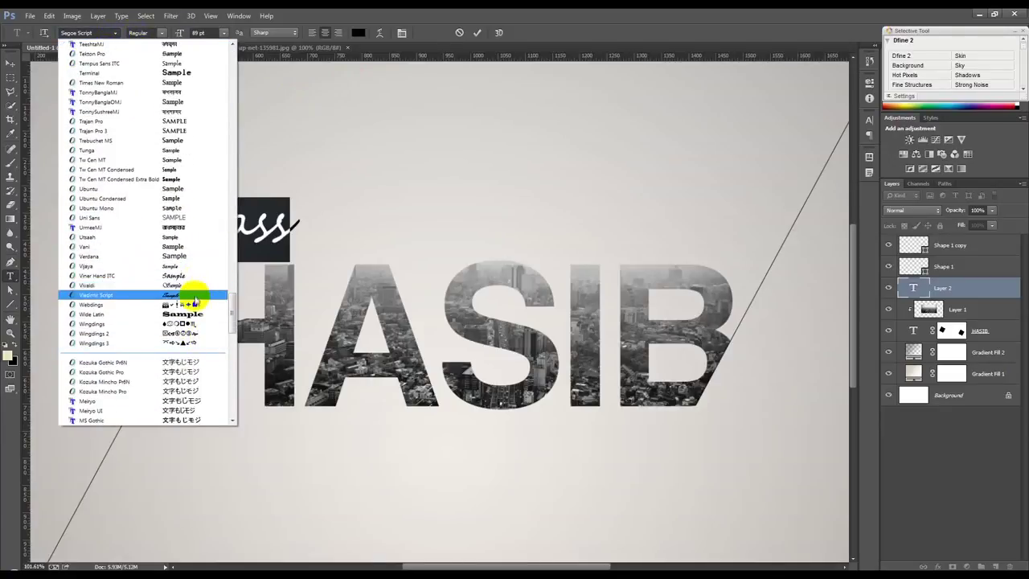
{"action": "left_click", "coordinate": [194, 298]}
{"action": "left_click", "coordinate": [478, 32]}
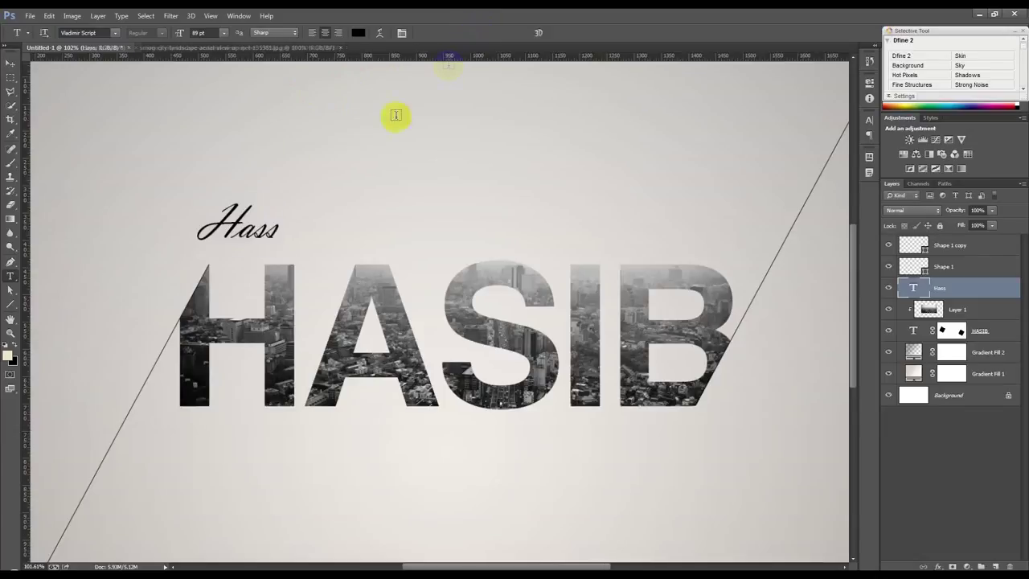
{"action": "left_click", "coordinate": [7, 68]}
Enlarge the Hass label slightly and move it above the middle of HASIB.
{"action": "key", "text": "ctrl+t"}
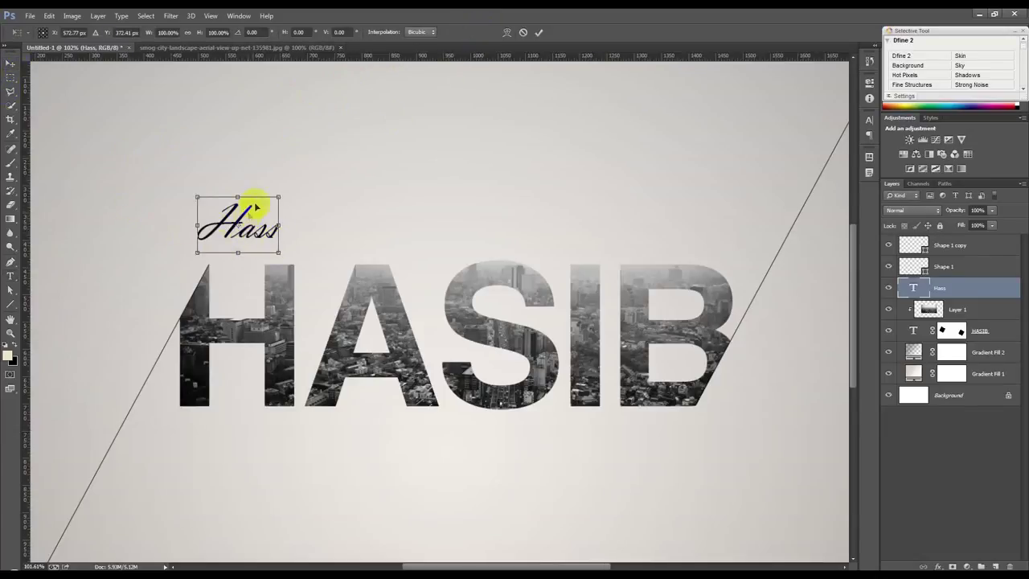
{"action": "left_click_drag", "start_coordinate": [280, 196], "coordinate": [297, 194]}
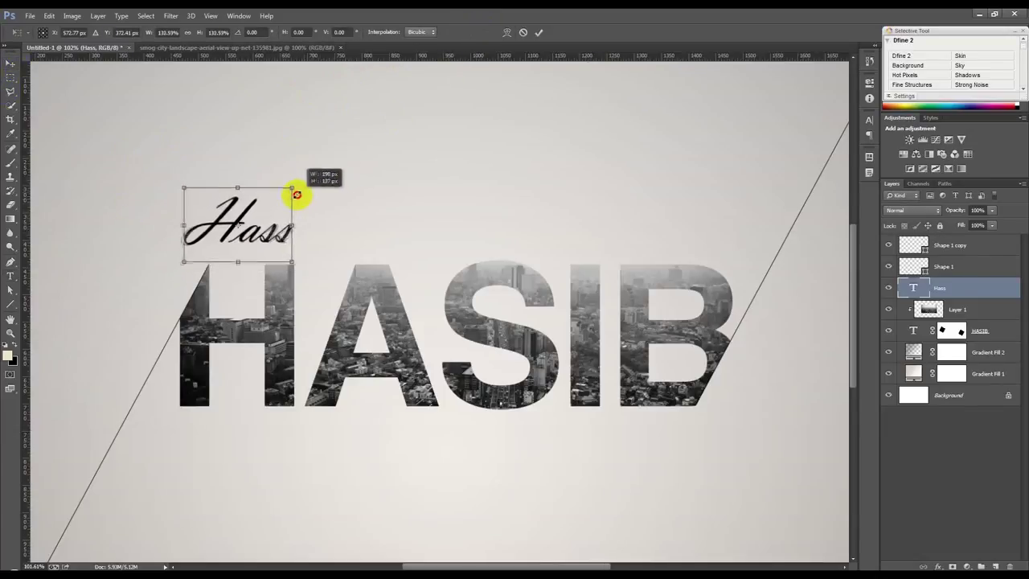
{"action": "left_click_drag", "start_coordinate": [275, 202], "coordinate": [504, 186]}
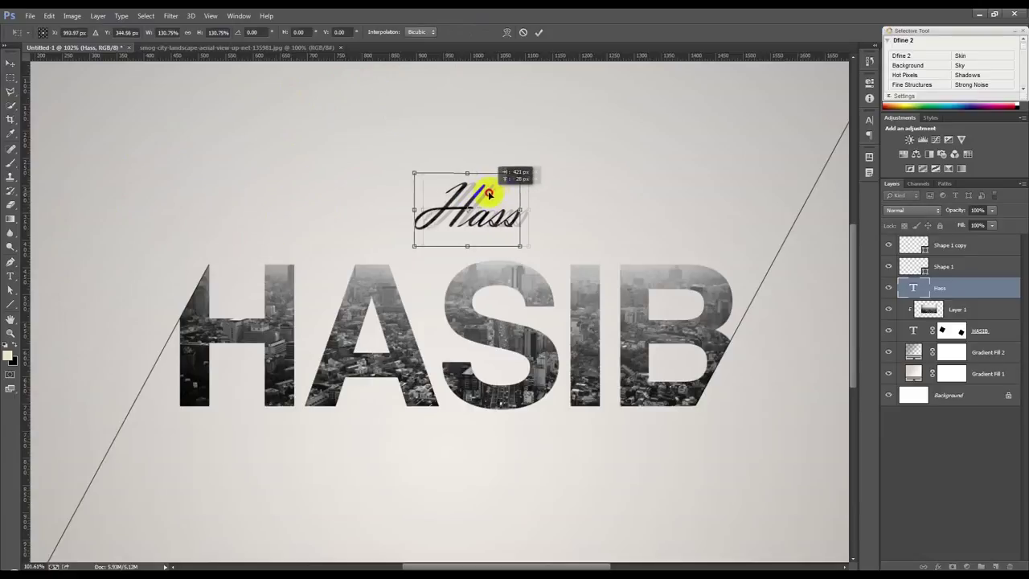
{"action": "left_click", "coordinate": [538, 32]}
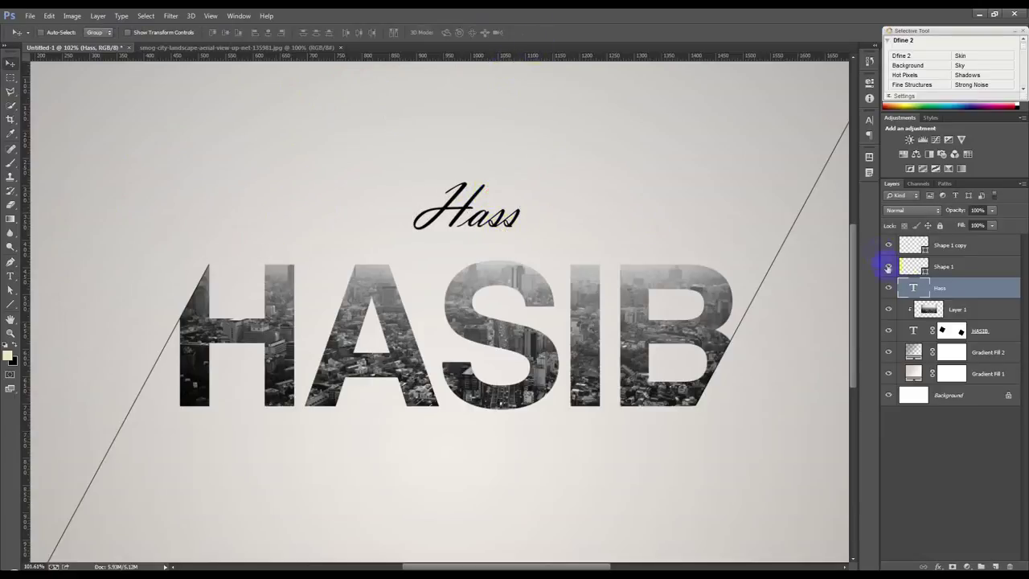
Restyle the label in Bebas Neue with wider tracking and a smaller size.
{"action": "double_click", "coordinate": [914, 287]}
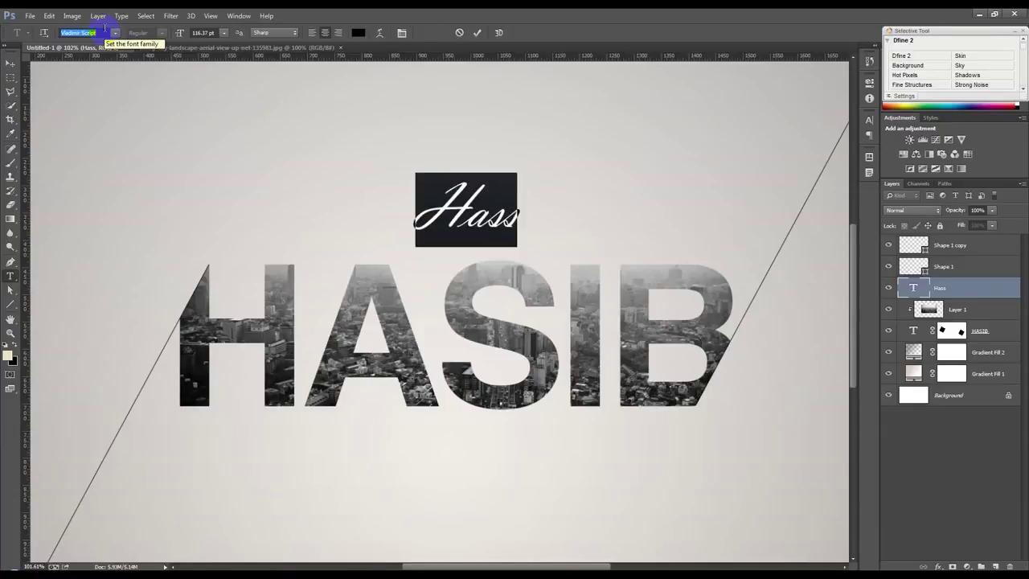
{"action": "type", "text": "Bebas Neue"}
{"action": "key", "text": "Return"}
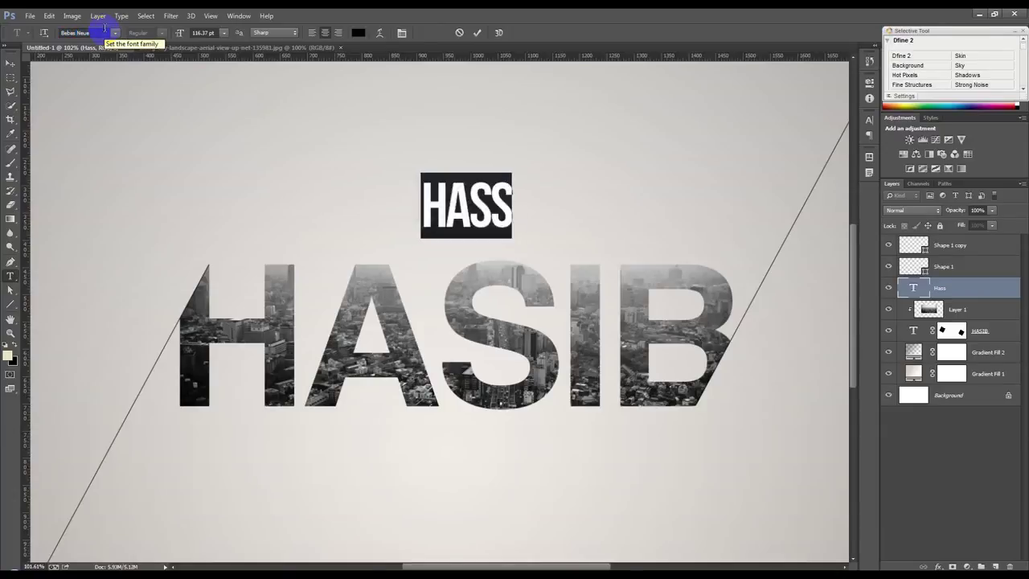
{"action": "left_click", "coordinate": [868, 121]}
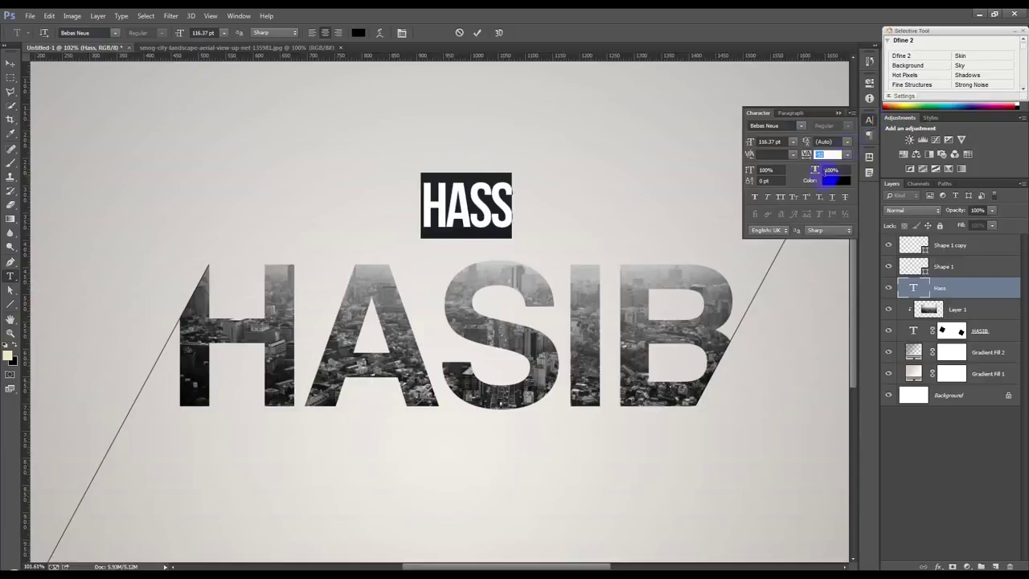
{"action": "key", "text": "Up"}
{"action": "key", "text": "Up"}
{"action": "key", "text": "Up"}
{"action": "key", "text": "Up"}
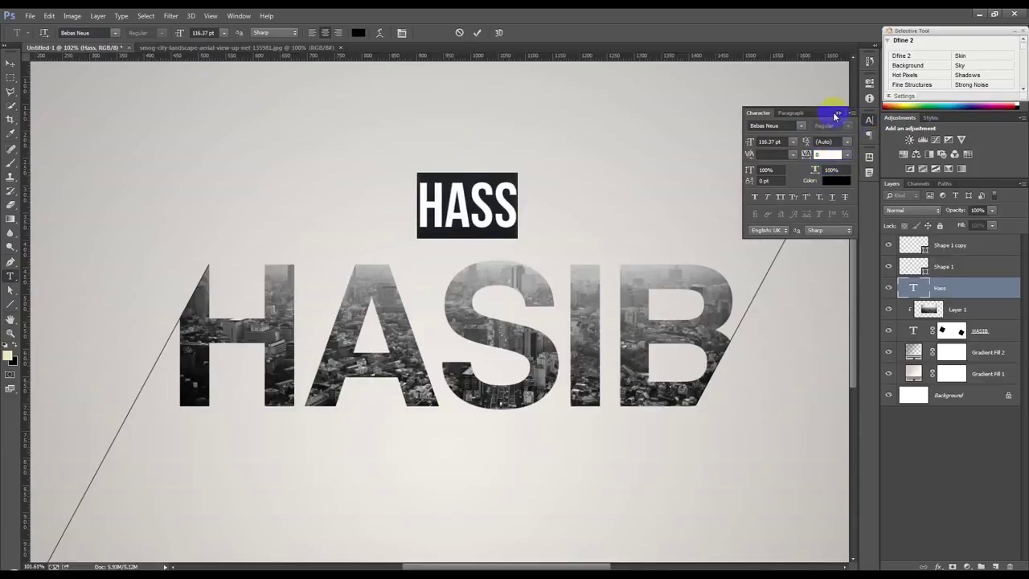
{"action": "left_click", "coordinate": [839, 115]}
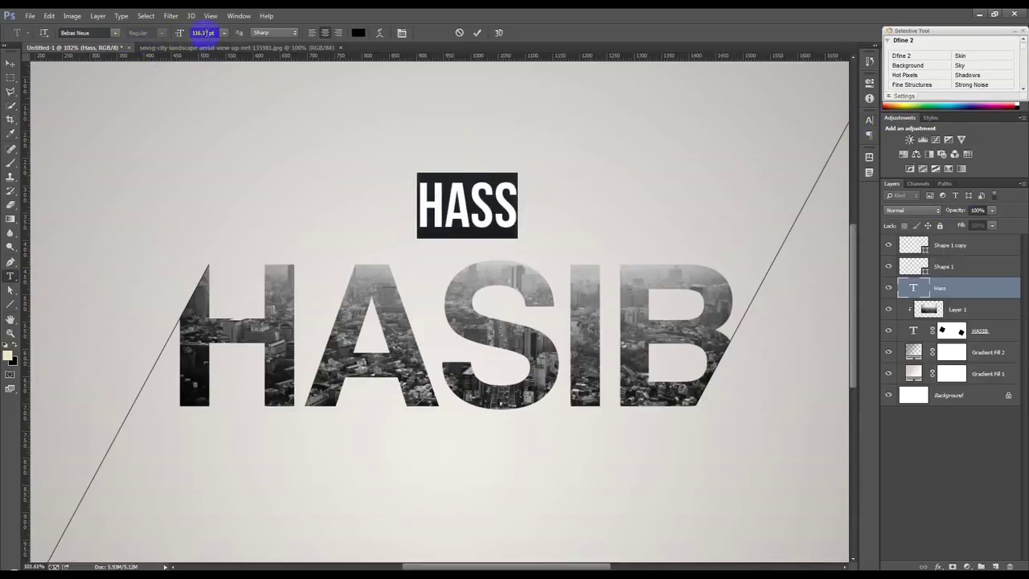
{"action": "key", "text": "Down"}
{"action": "key", "text": "Down"}
{"action": "key", "text": "Down"}
{"action": "key", "text": "Down"}
{"action": "key", "text": "Down"}
{"action": "key", "text": "Down"}
{"action": "key", "text": "Down"}
{"action": "key", "text": "Down"}
{"action": "key", "text": "Down"}
{"action": "key", "text": "Down"}
{"action": "key", "text": "Down"}
{"action": "key", "text": "Down"}
{"action": "key", "text": "Down"}
{"action": "key", "text": "Down"}
{"action": "key", "text": "Down"}
{"action": "key", "text": "Down"}
{"action": "key", "text": "Down"}
{"action": "key", "text": "Down"}
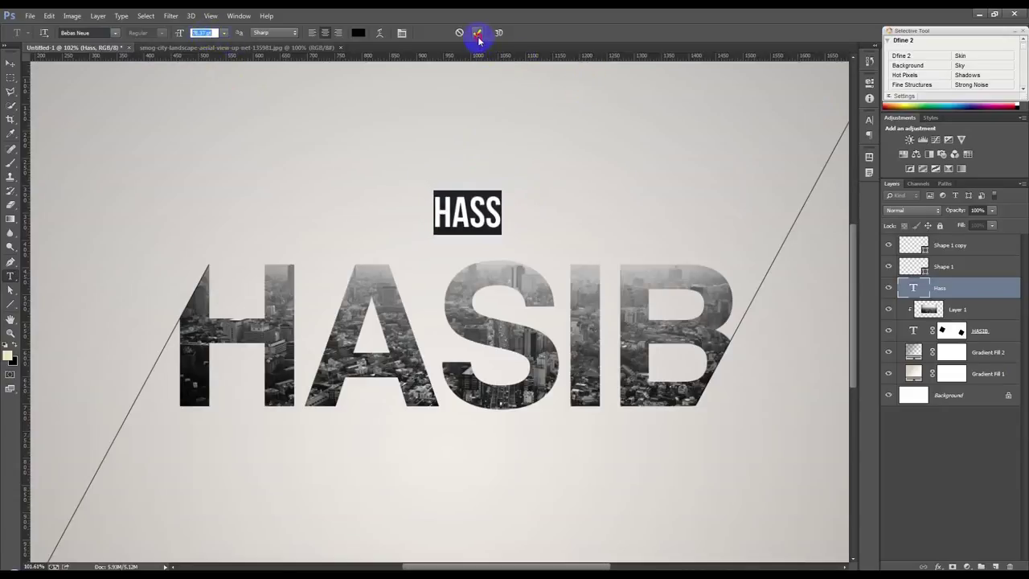
{"action": "left_click", "coordinate": [476, 32]}
Fit the canvas in view and drag HASS toward the top-left of the H.
{"action": "key", "text": "v"}
{"action": "key", "text": "ctrl+0"}
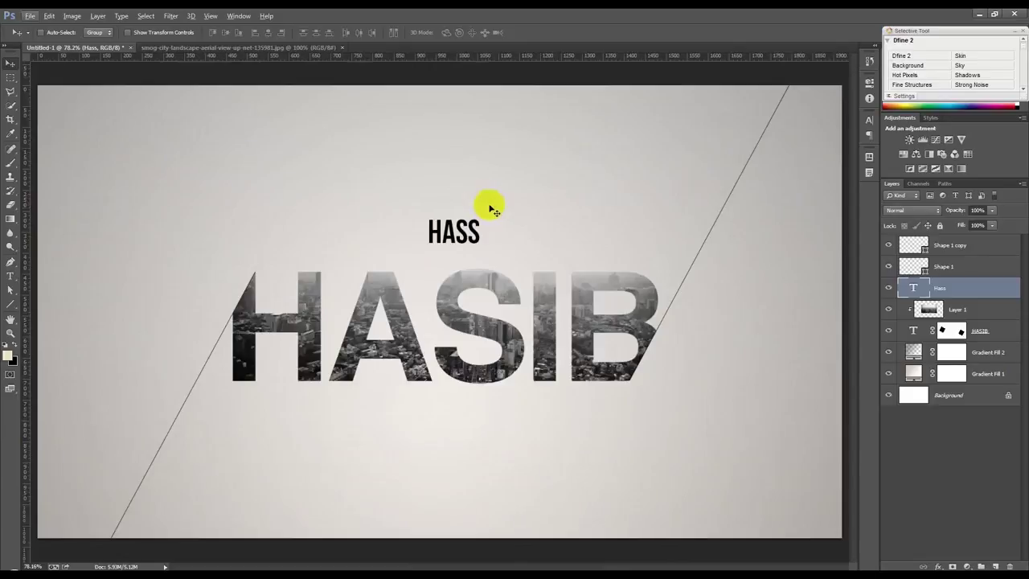
{"action": "left_click_drag", "start_coordinate": [495, 215], "coordinate": [327, 239]}
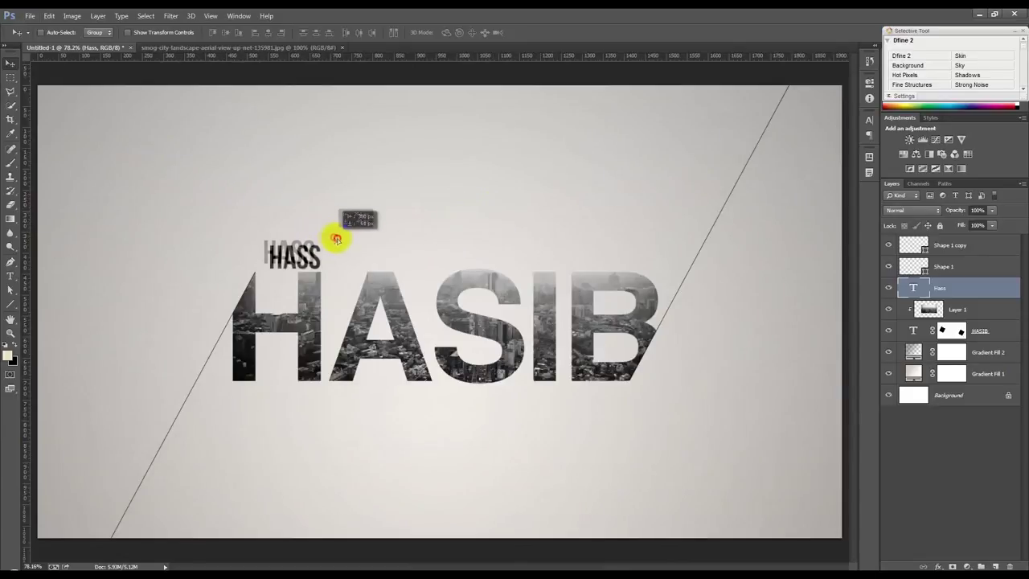
Rotate HASS to about -61° and place it along the diagonal line beside the H.
{"action": "left_click_drag", "start_coordinate": [327, 239], "coordinate": [312, 237]}
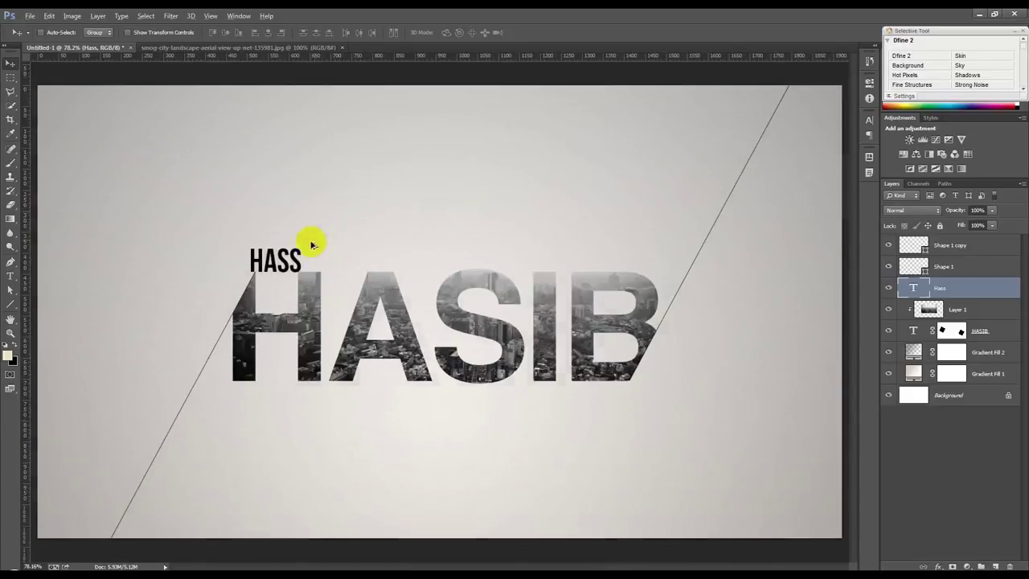
{"action": "scroll", "coordinate": [313, 240], "scroll_direction": "up", "scroll_amount": 3}
{"action": "key", "text": "ctrl+t"}
{"action": "left_click_drag", "start_coordinate": [374, 214], "coordinate": [294, 104]}
{"action": "mouse_move", "coordinate": [271, 252]}
{"action": "left_mouse_down"}
{"action": "mouse_move", "coordinate": [182, 299]}
{"action": "mouse_move", "coordinate": [186, 310]}
{"action": "mouse_move", "coordinate": [226, 295]}
{"action": "left_mouse_up"}
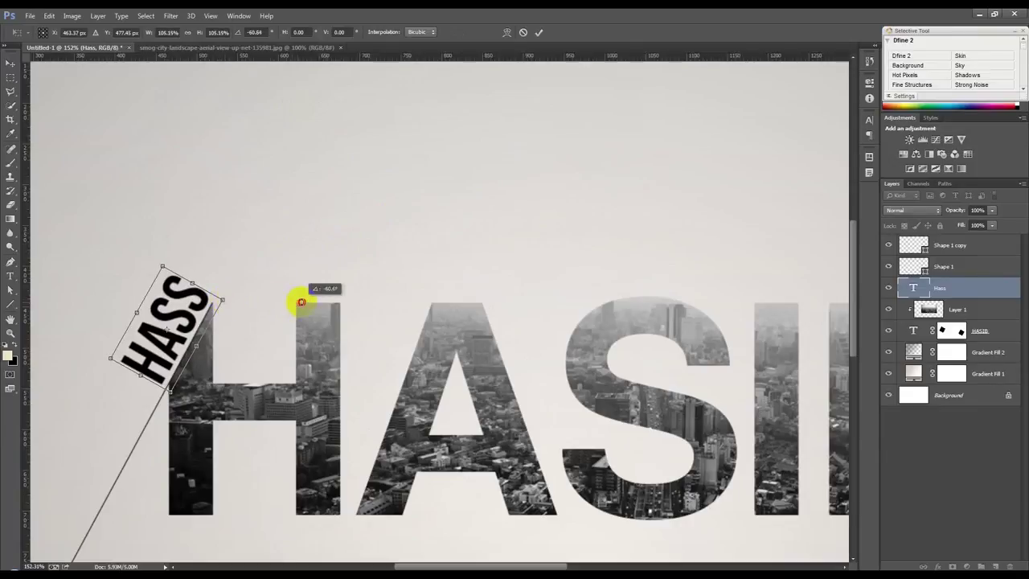
{"action": "left_click_drag", "start_coordinate": [203, 299], "coordinate": [198, 303]}
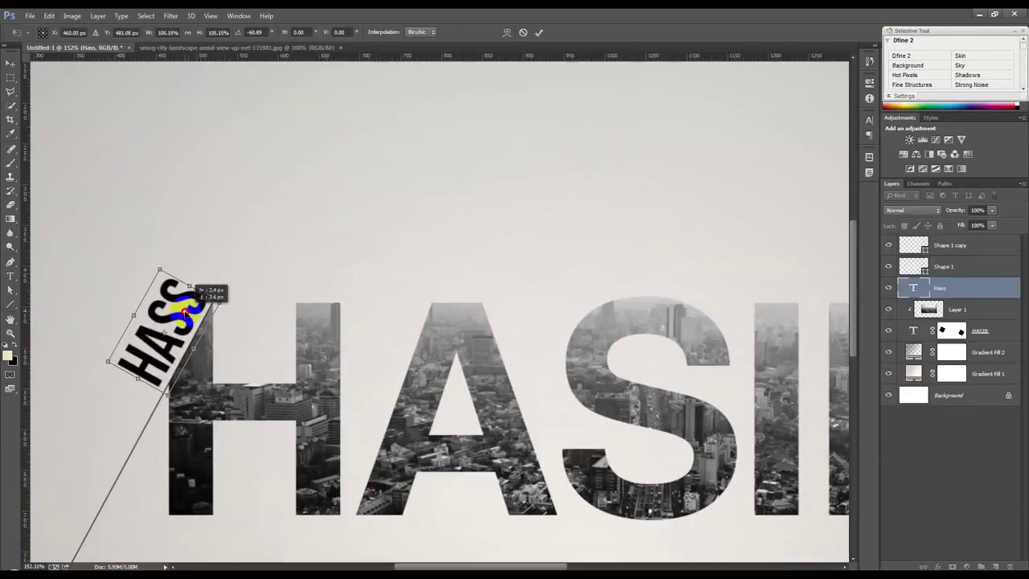
{"action": "mouse_move", "coordinate": [111, 368]}
{"action": "left_mouse_down"}
{"action": "mouse_move", "coordinate": [87, 388]}
{"action": "mouse_move", "coordinate": [127, 374]}
{"action": "left_mouse_up"}
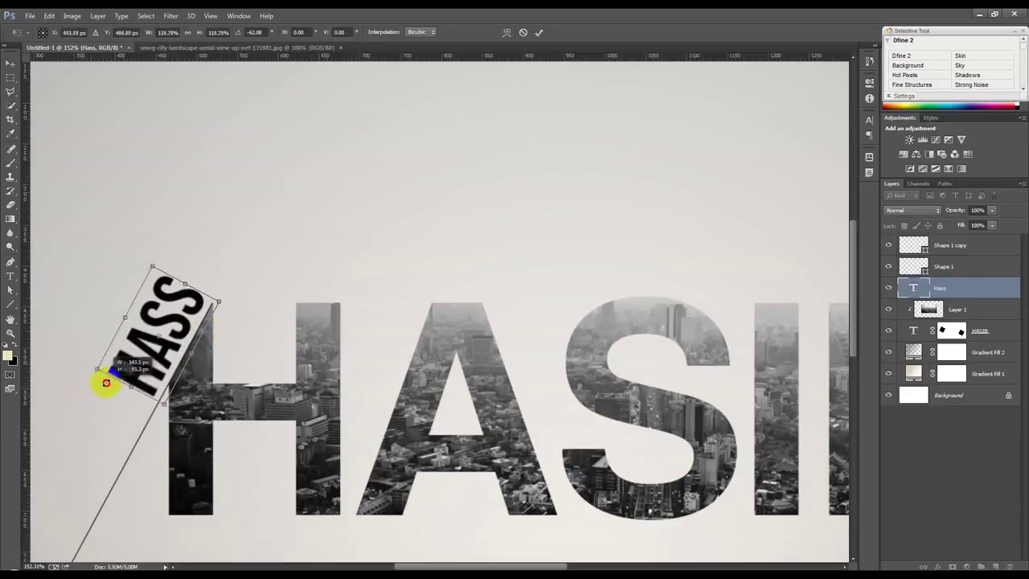
{"action": "left_click_drag", "start_coordinate": [374, 218], "coordinate": [377, 220]}
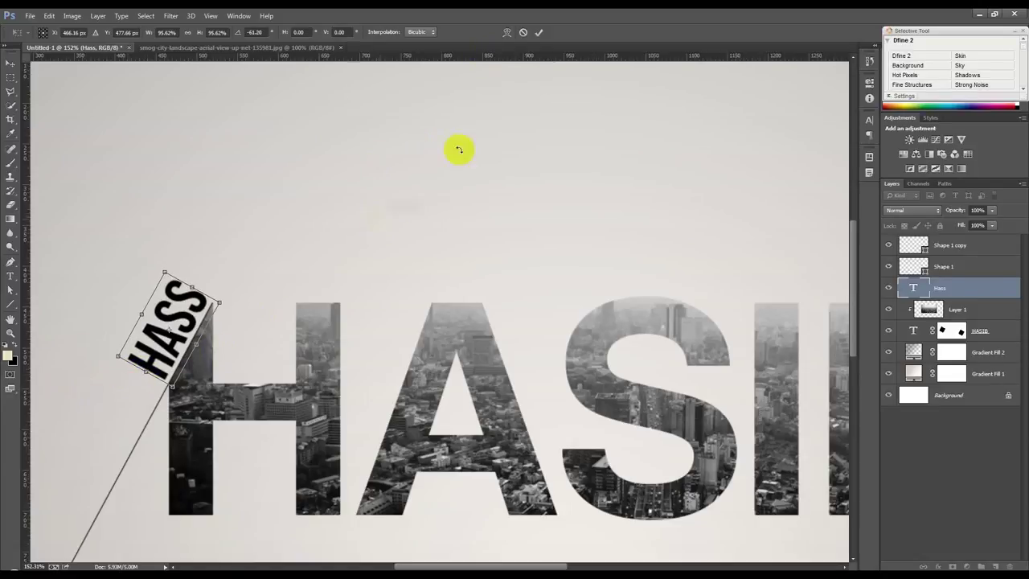
{"action": "left_click", "coordinate": [539, 33]}
{"action": "key", "text": "ctrl+0"}
{"action": "key", "text": "ctrl+0"}
{"action": "scroll", "coordinate": [415, 211], "scroll_direction": "up", "scroll_amount": 1}
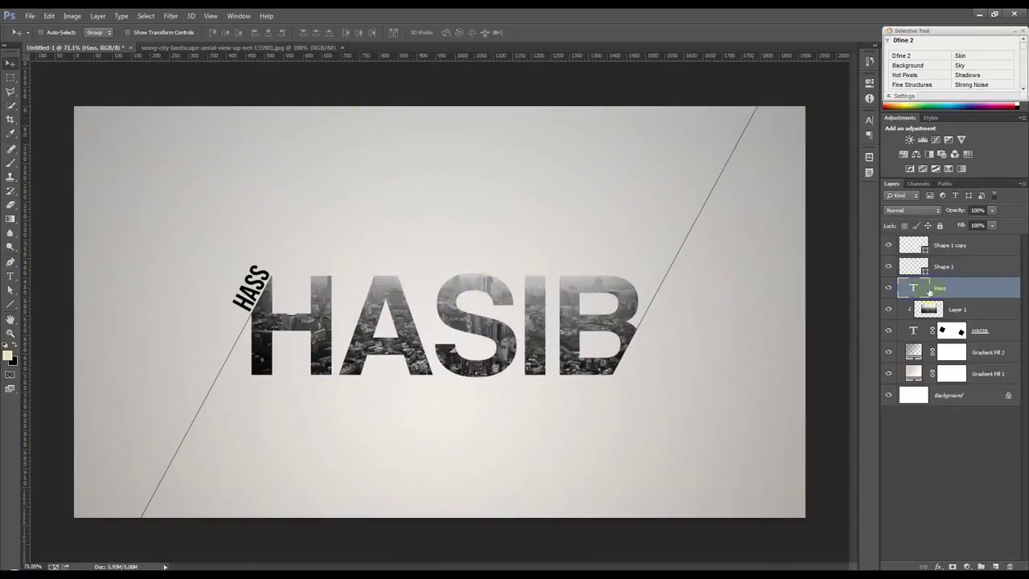
{"action": "left_click", "coordinate": [953, 246]}
Group the layers from Shape 1 copy to HASIB into Group 1 and align it to the canvas.
{"action": "left_click", "coordinate": [975, 327], "text": "shift"}
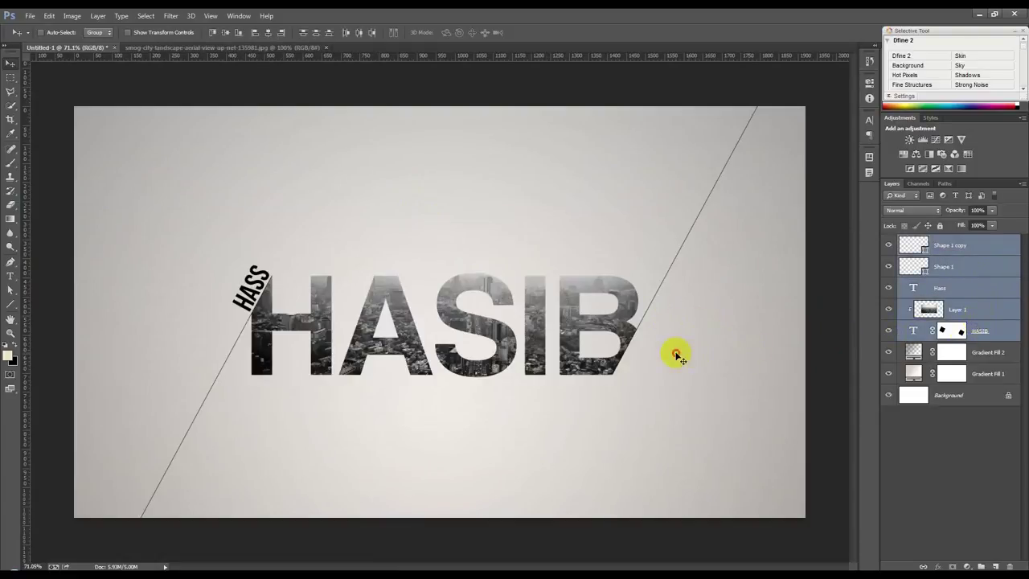
{"action": "left_click_drag", "start_coordinate": [675, 353], "coordinate": [673, 322]}
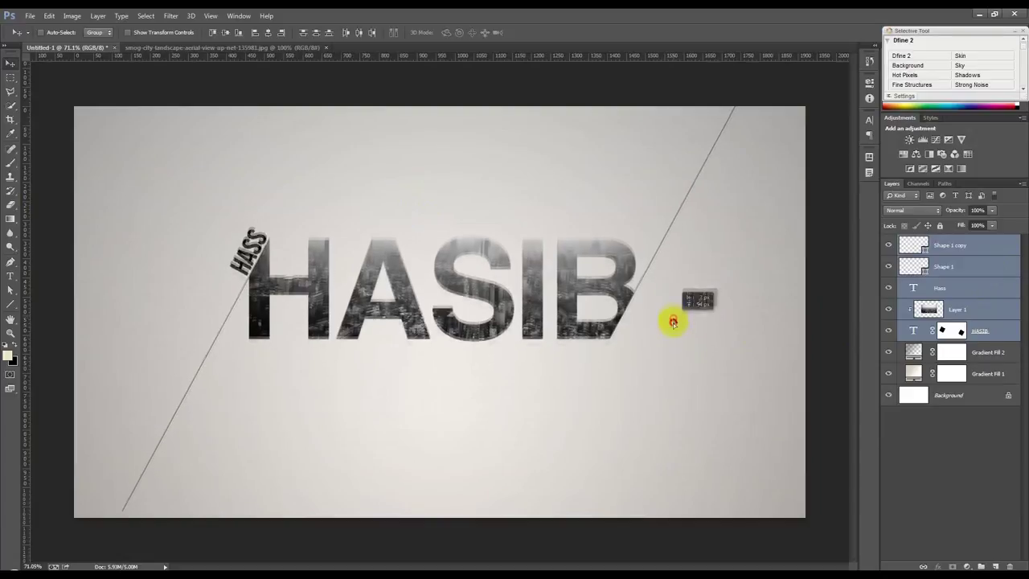
{"action": "left_click_drag", "start_coordinate": [673, 321], "coordinate": [675, 347]}
{"action": "key", "text": "ctrl+g"}
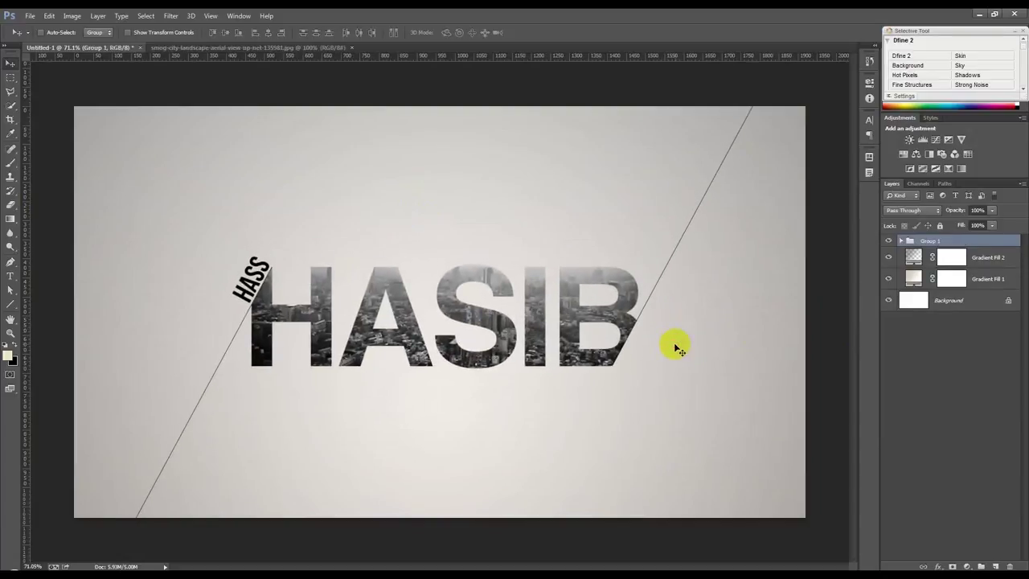
{"action": "key", "text": "ctrl+a"}
{"action": "left_click", "coordinate": [269, 33]}
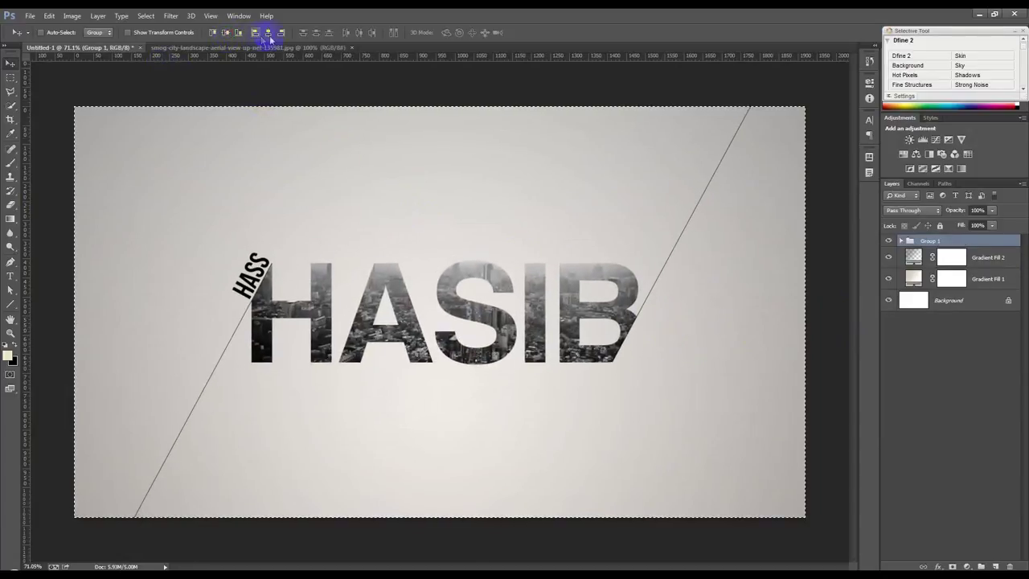
Deselect the canvas, then expand Group 1 and select the HASIB layer.
{"action": "key", "text": "ctrl+d"}
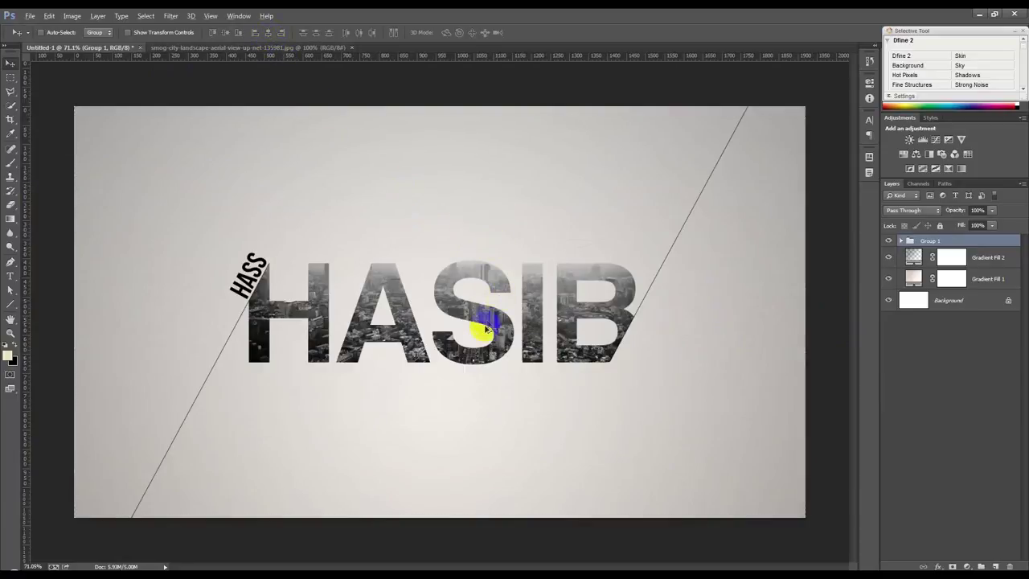
{"action": "scroll", "coordinate": [484, 329], "scroll_direction": "up", "scroll_amount": 2}
{"action": "left_click", "coordinate": [977, 259]}
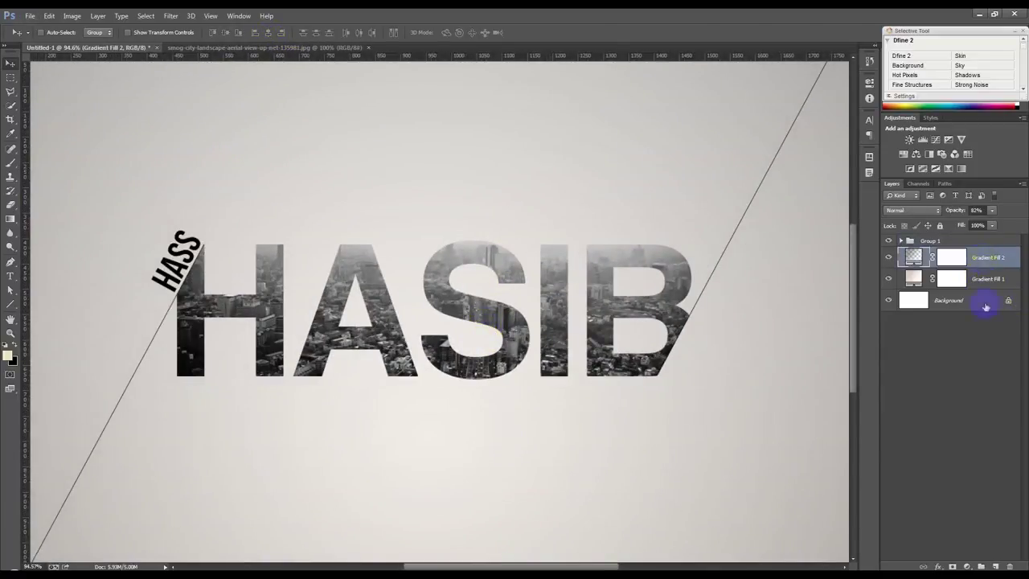
{"action": "scroll", "coordinate": [390, 443], "scroll_direction": "up", "scroll_amount": 2}
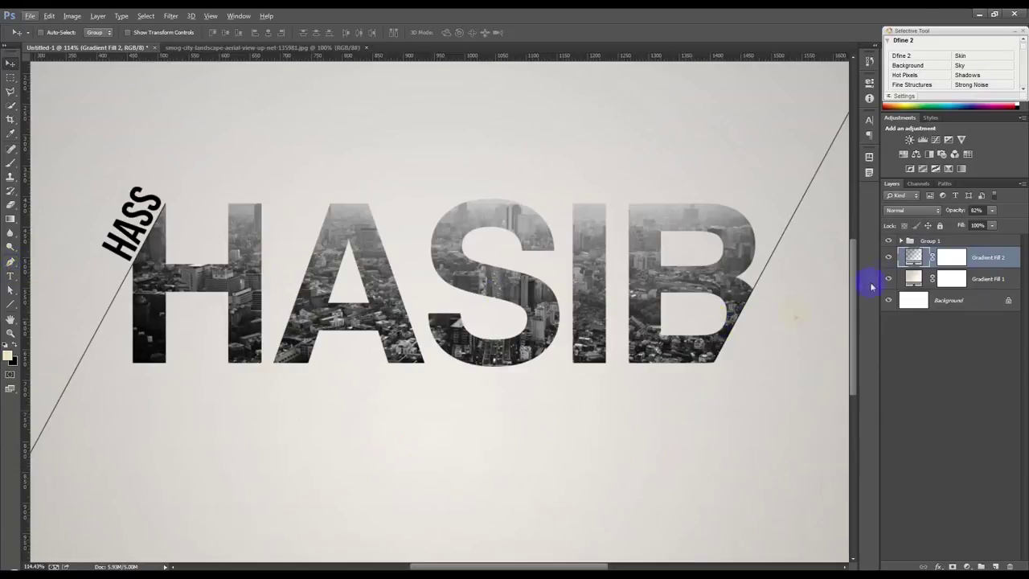
{"action": "left_click", "coordinate": [906, 240]}
{"action": "left_click", "coordinate": [993, 345]}
Convert the HASIB layer to a smart object, then rasterize it.
{"action": "right_click", "coordinate": [1014, 346]}
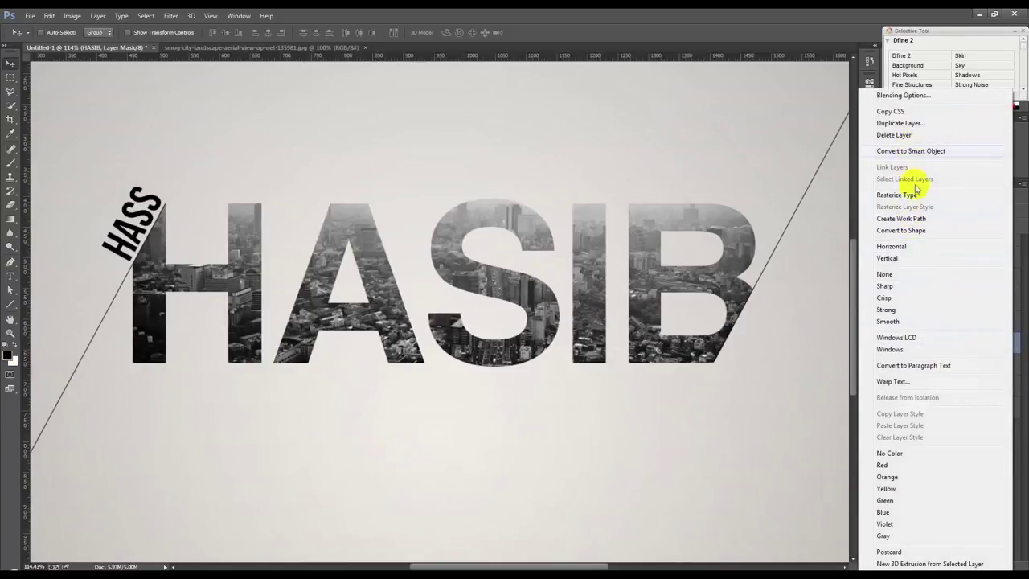
{"action": "left_click", "coordinate": [785, 252]}
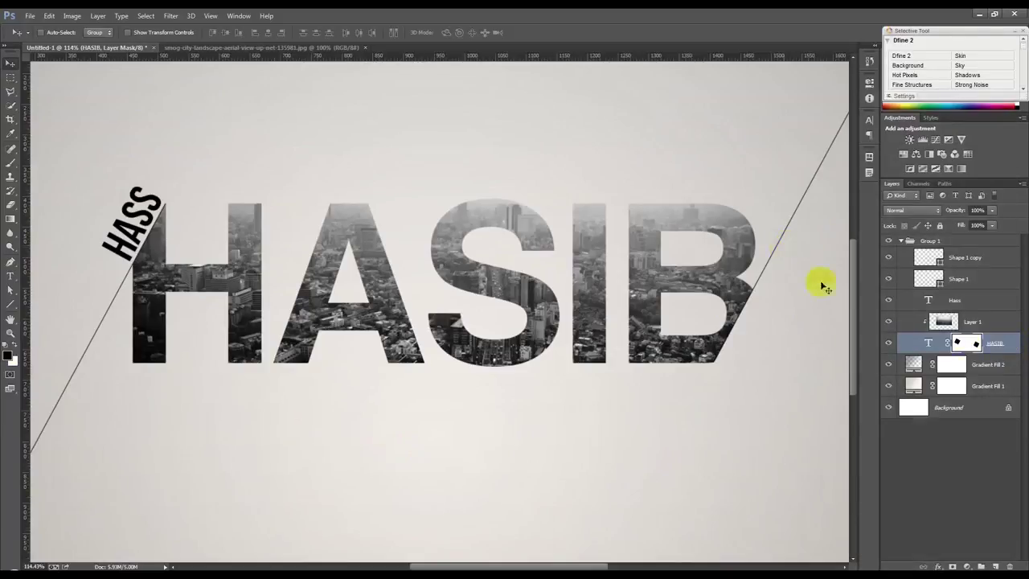
{"action": "right_click", "coordinate": [997, 357]}
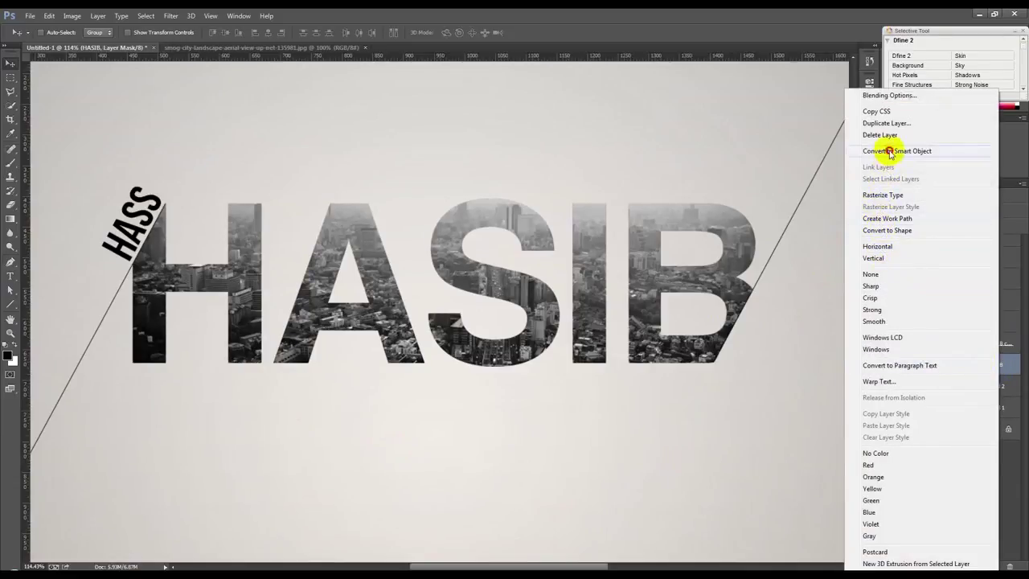
{"action": "left_click", "coordinate": [884, 150]}
{"action": "right_click", "coordinate": [962, 369]}
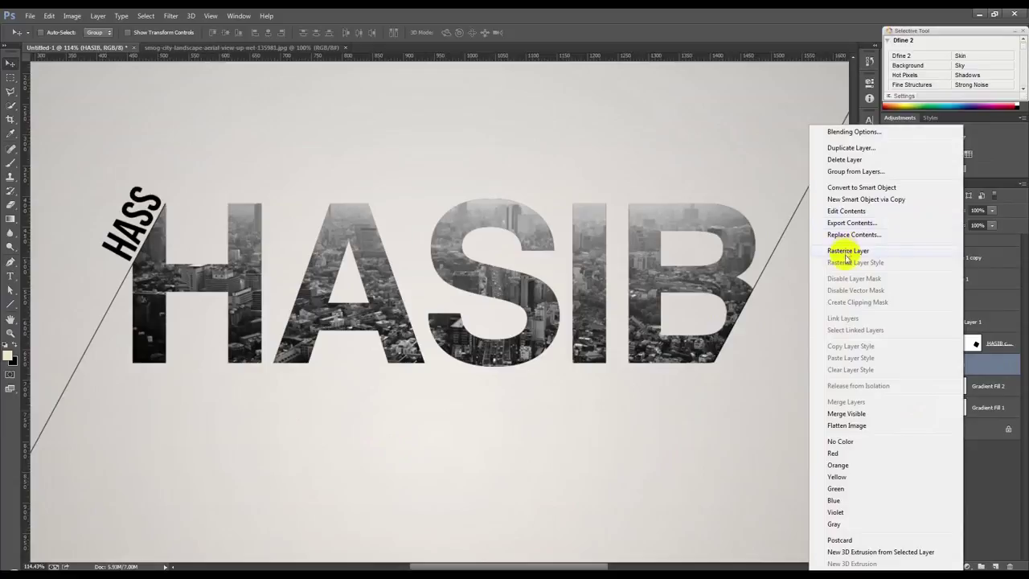
{"action": "left_click", "coordinate": [872, 292]}
{"action": "key", "text": "ctrl+t"}
Squash the black HASIB copy vertically into a flat shadow band under the letters.
{"action": "left_click_drag", "start_coordinate": [442, 197], "coordinate": [438, 328]}
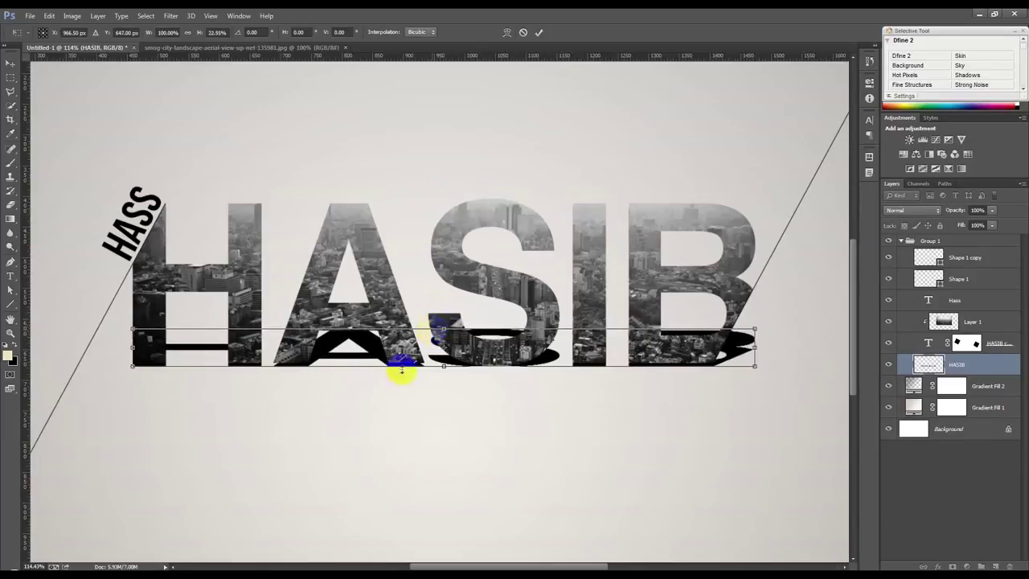
{"action": "left_click_drag", "start_coordinate": [445, 367], "coordinate": [444, 361]}
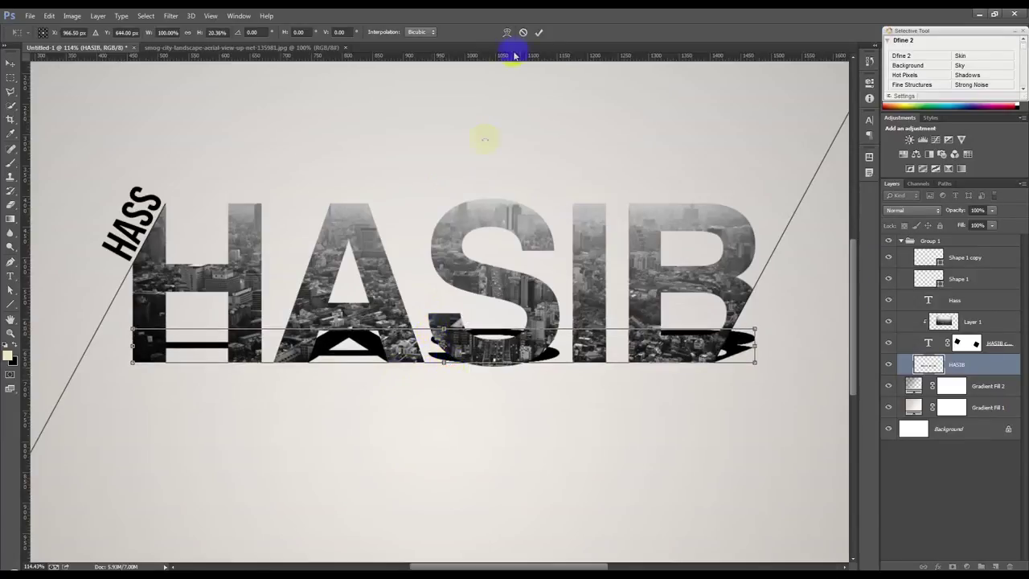
{"action": "left_click", "coordinate": [537, 33]}
Soften the shadow with a Gaussian Blur of about 2.7 px.
{"action": "left_click", "coordinate": [170, 15]}
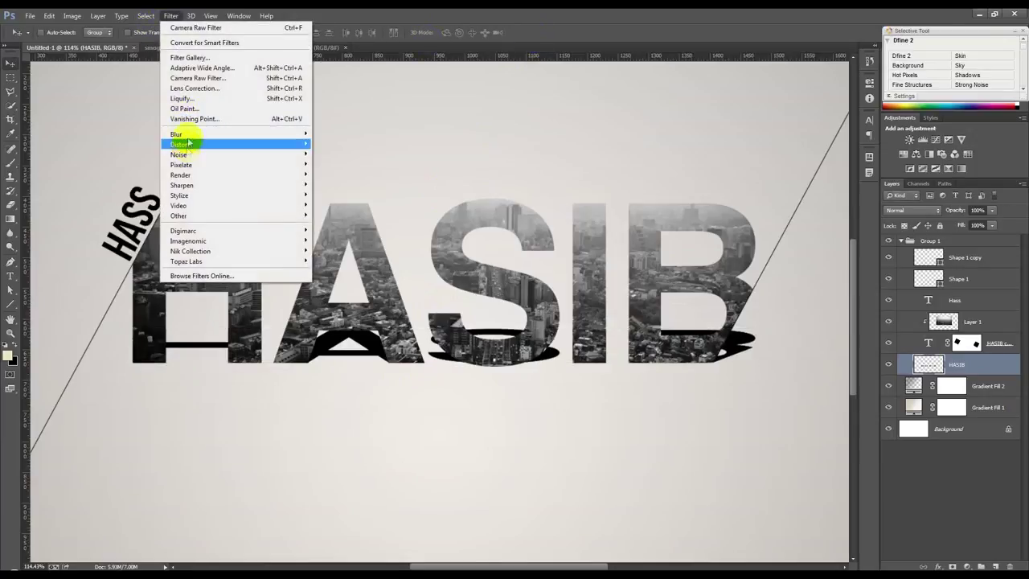
{"action": "left_click", "coordinate": [352, 209]}
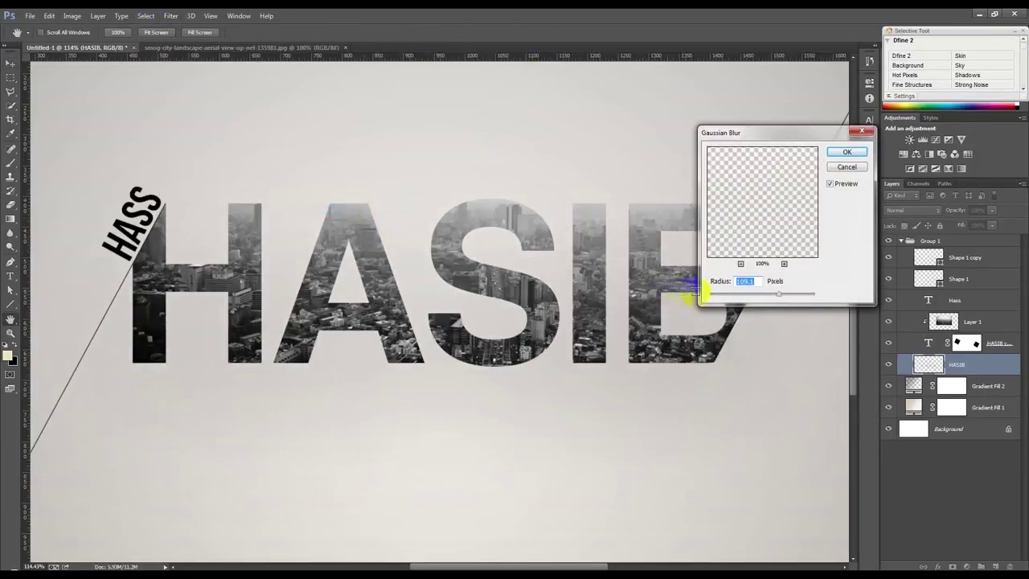
{"action": "left_click_drag", "start_coordinate": [725, 296], "coordinate": [728, 299]}
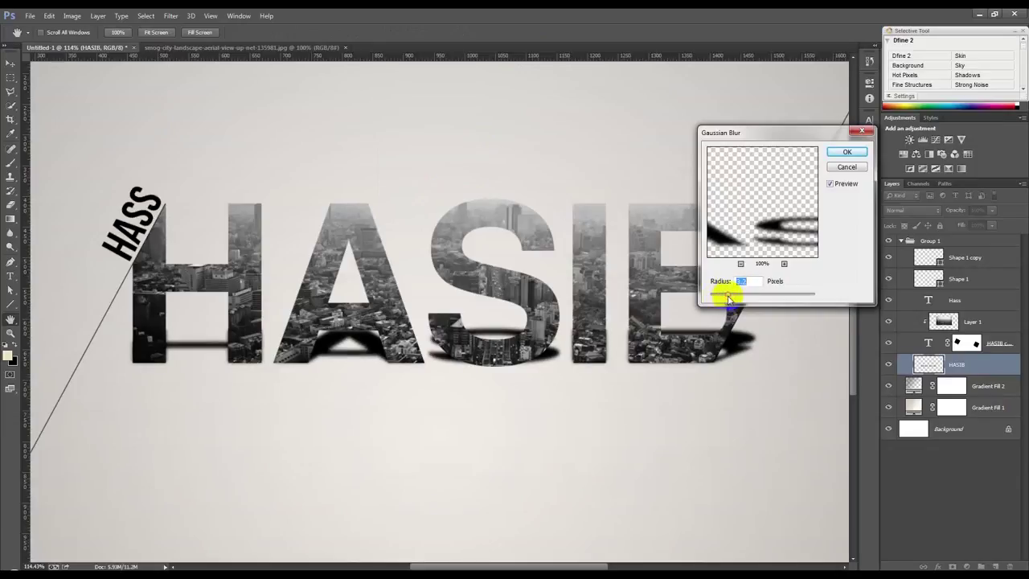
{"action": "left_click", "coordinate": [846, 151]}
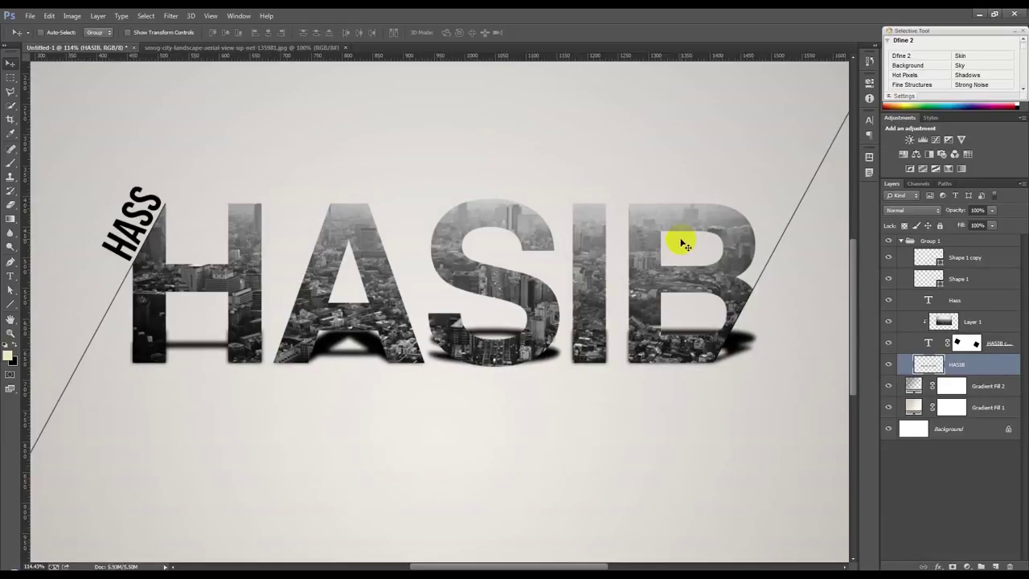
Lower the shadow layer's opacity to 44% and fit the document on screen.
{"action": "left_click_drag", "start_coordinate": [940, 215], "coordinate": [929, 219]}
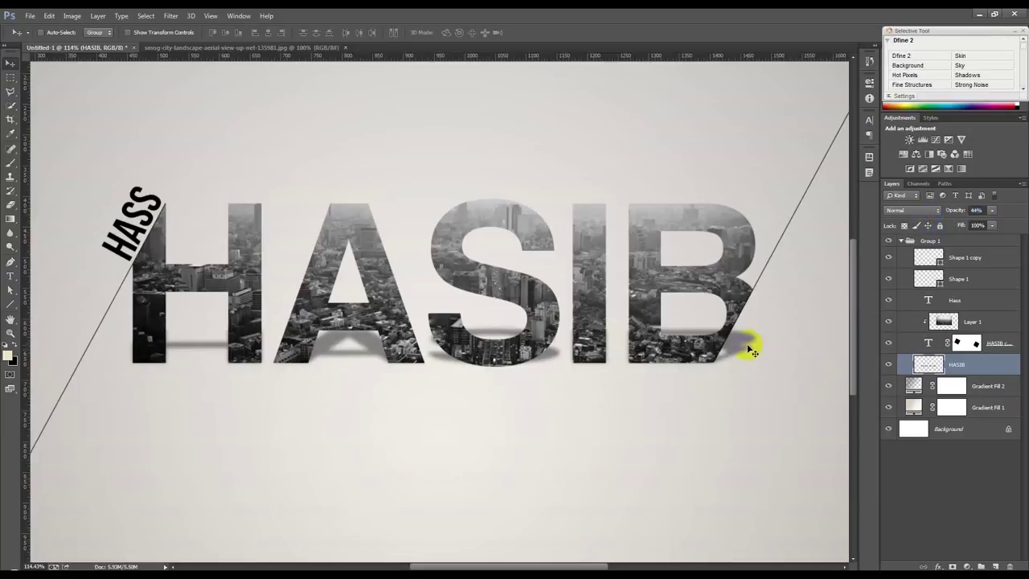
{"action": "key", "text": "ctrl+0"}
{"action": "scroll", "coordinate": [511, 376], "scroll_direction": "up", "scroll_amount": 1}
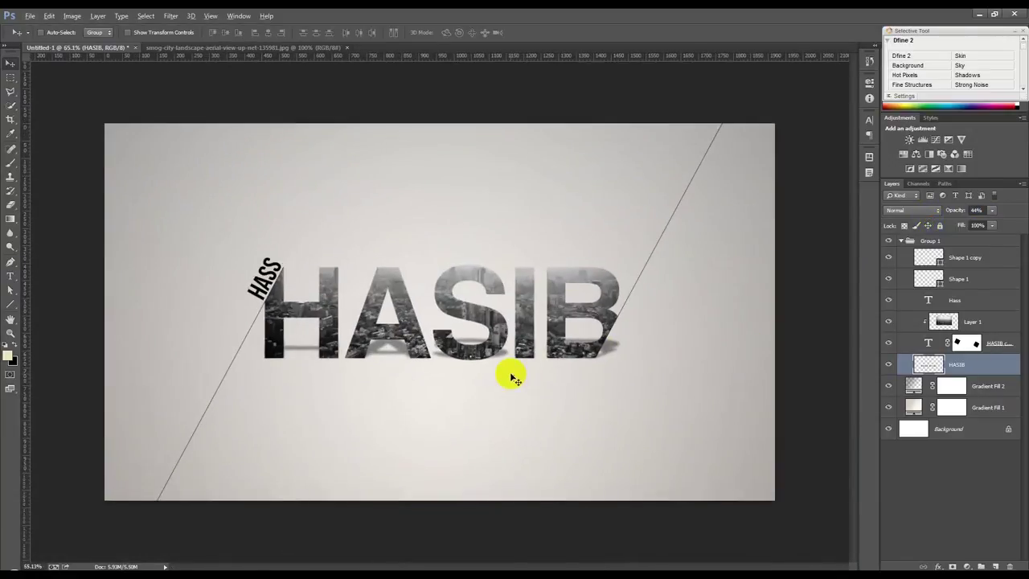
Skew the shadow's top edge to the left and shorten its height into a slanted cast shadow.
{"action": "key", "text": "ctrl+t"}
{"action": "left_click_drag", "start_coordinate": [442, 335], "coordinate": [407, 323]}
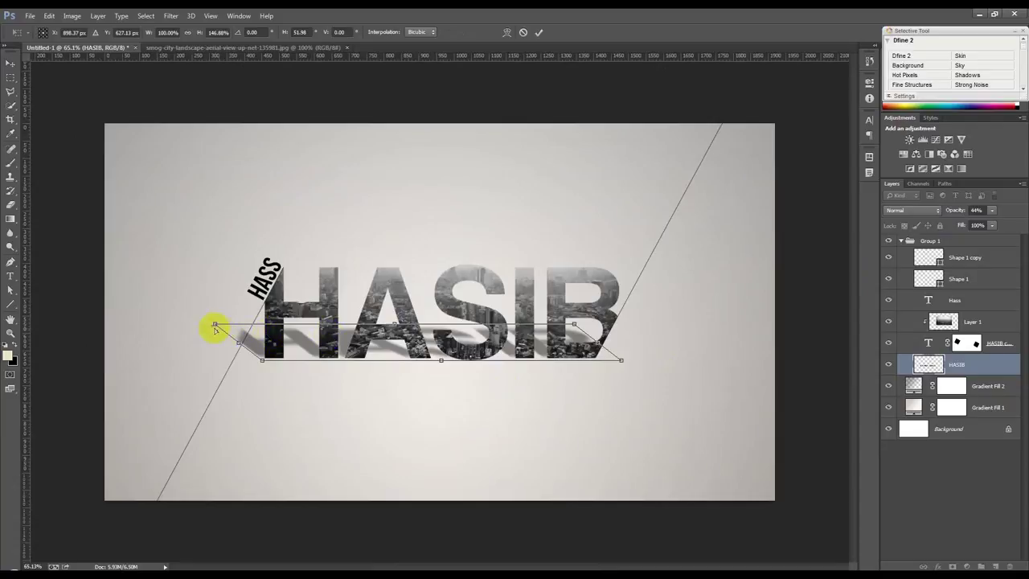
{"action": "mouse_move", "coordinate": [393, 322]}
{"action": "left_mouse_down"}
{"action": "mouse_move", "coordinate": [418, 328]}
{"action": "mouse_move", "coordinate": [409, 328]}
{"action": "left_mouse_up"}
{"action": "left_click", "coordinate": [539, 33]}
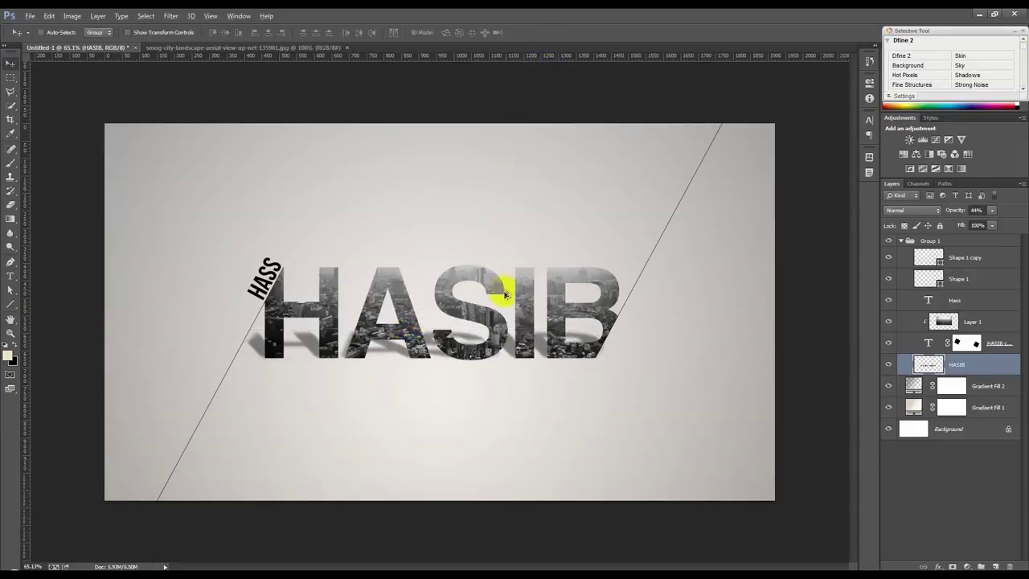
{"action": "scroll", "coordinate": [501, 294], "scroll_direction": "up", "scroll_amount": 2}
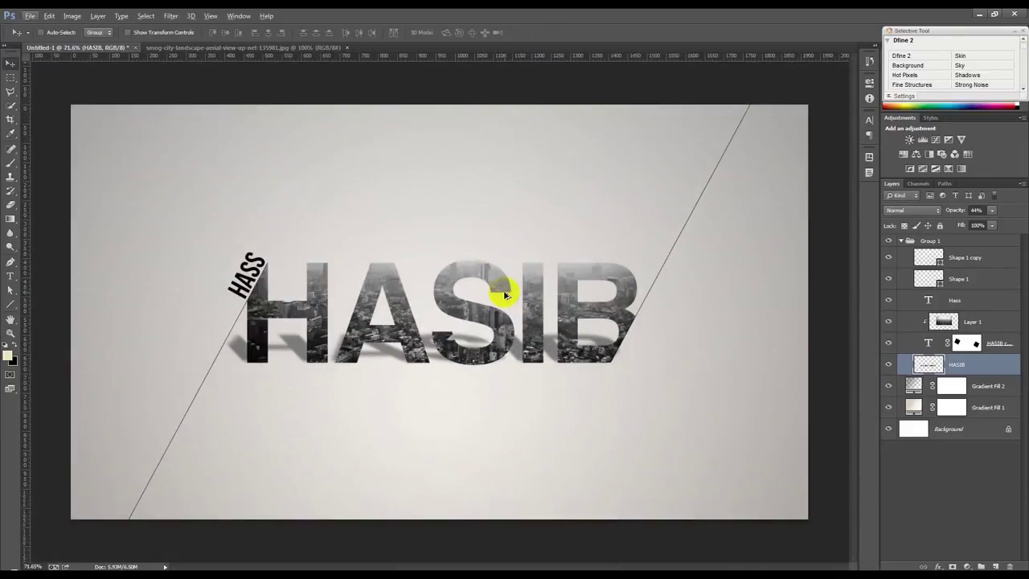
Duplicate the Layer 1 city photo, move the copy above the Hass layer, and clip it.
{"action": "left_click", "coordinate": [1000, 324]}
{"action": "key", "text": "ctrl+j"}
{"action": "left_click_drag", "start_coordinate": [982, 323], "coordinate": [973, 309]}
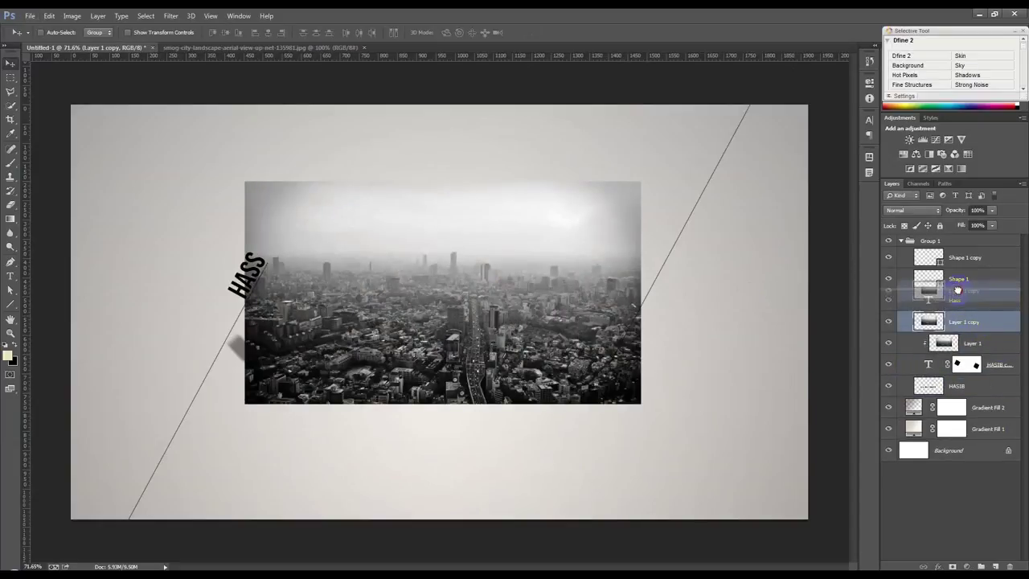
{"action": "left_click", "coordinate": [976, 306], "text": "alt"}
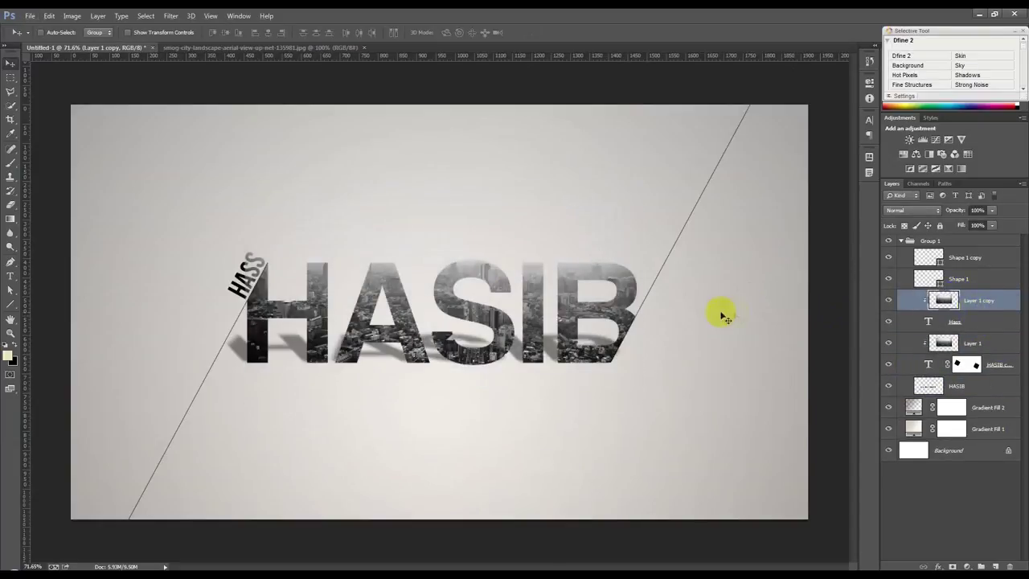
Rotate the clipped photo to about -61.75° and shrink it to roughly 18% over the HASS label.
{"action": "key", "text": "ctrl+t"}
{"action": "mouse_move", "coordinate": [714, 314]}
{"action": "left_mouse_down"}
{"action": "mouse_move", "coordinate": [664, 202]}
{"action": "mouse_move", "coordinate": [544, 241]}
{"action": "mouse_move", "coordinate": [434, 193]}
{"action": "left_mouse_up"}
{"action": "mouse_move", "coordinate": [648, 287]}
{"action": "left_mouse_down"}
{"action": "mouse_move", "coordinate": [615, 155]}
{"action": "mouse_move", "coordinate": [558, 144]}
{"action": "mouse_move", "coordinate": [424, 194]}
{"action": "left_mouse_up"}
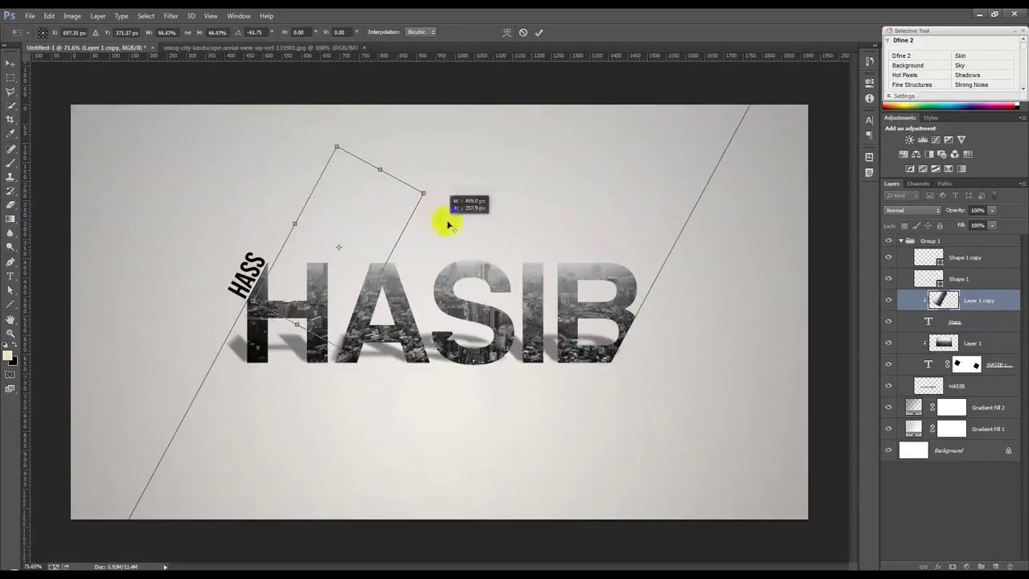
{"action": "mouse_move", "coordinate": [385, 221]}
{"action": "left_mouse_down"}
{"action": "mouse_move", "coordinate": [269, 225]}
{"action": "mouse_move", "coordinate": [279, 237]}
{"action": "left_mouse_up"}
{"action": "scroll", "coordinate": [252, 263], "scroll_direction": "up", "scroll_amount": 3}
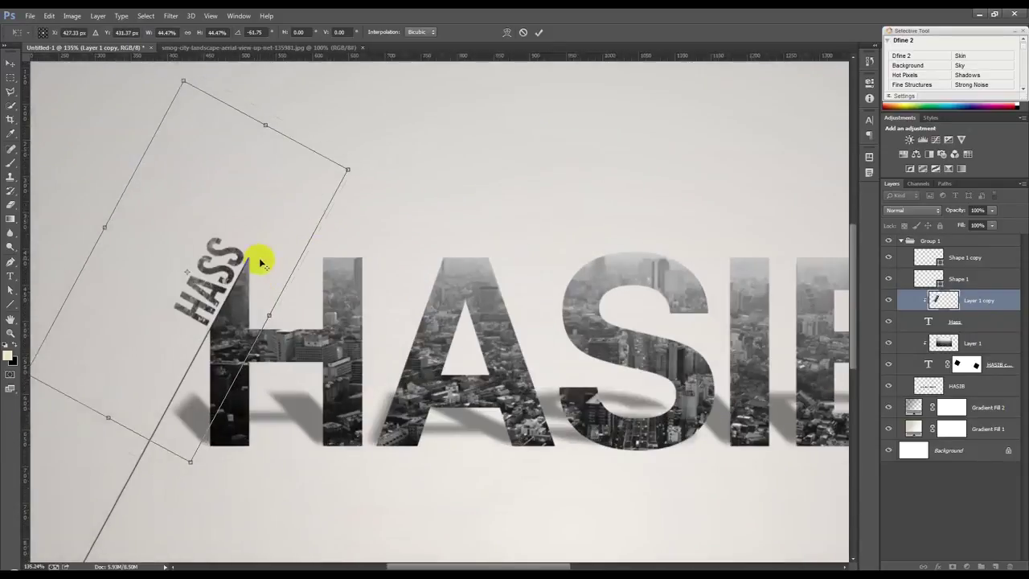
{"action": "scroll", "coordinate": [258, 259], "scroll_direction": "up", "scroll_amount": 2}
{"action": "mouse_move", "coordinate": [359, 151]}
{"action": "left_mouse_down"}
{"action": "mouse_move", "coordinate": [291, 223]}
{"action": "mouse_move", "coordinate": [248, 230]}
{"action": "mouse_move", "coordinate": [287, 211]}
{"action": "mouse_move", "coordinate": [225, 223]}
{"action": "left_mouse_up"}
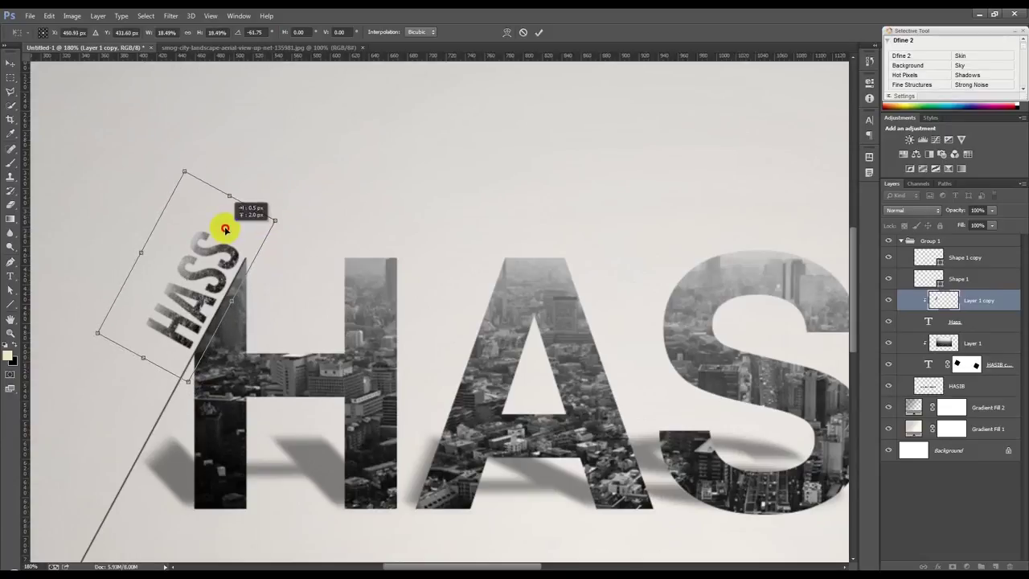
{"action": "left_click", "coordinate": [538, 32]}
{"action": "scroll", "coordinate": [474, 280], "scroll_direction": "down", "scroll_amount": 3}
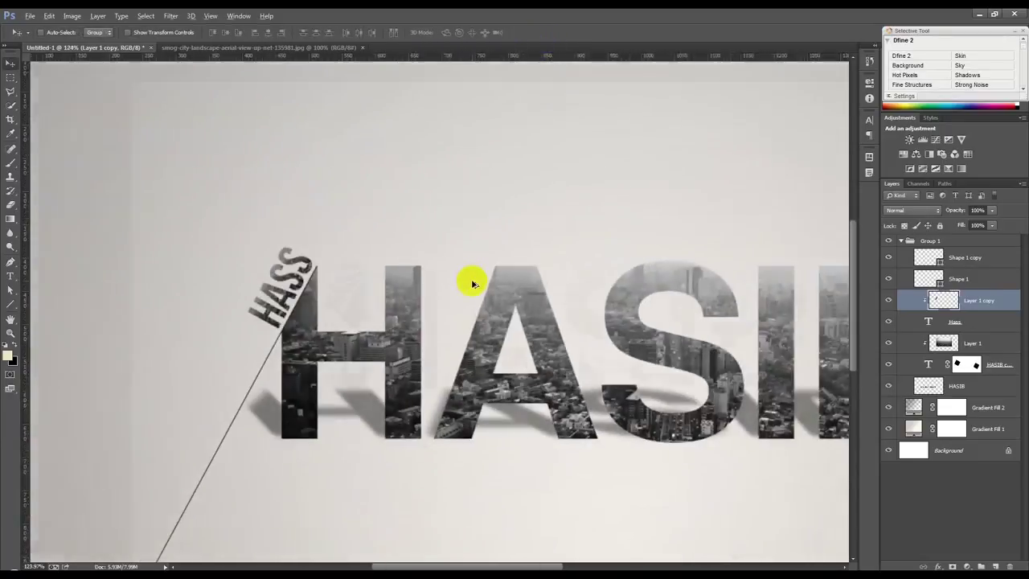
{"action": "scroll", "coordinate": [474, 282], "scroll_direction": "down", "scroll_amount": 2}
{"action": "scroll", "coordinate": [482, 289], "scroll_direction": "up", "scroll_amount": 1}
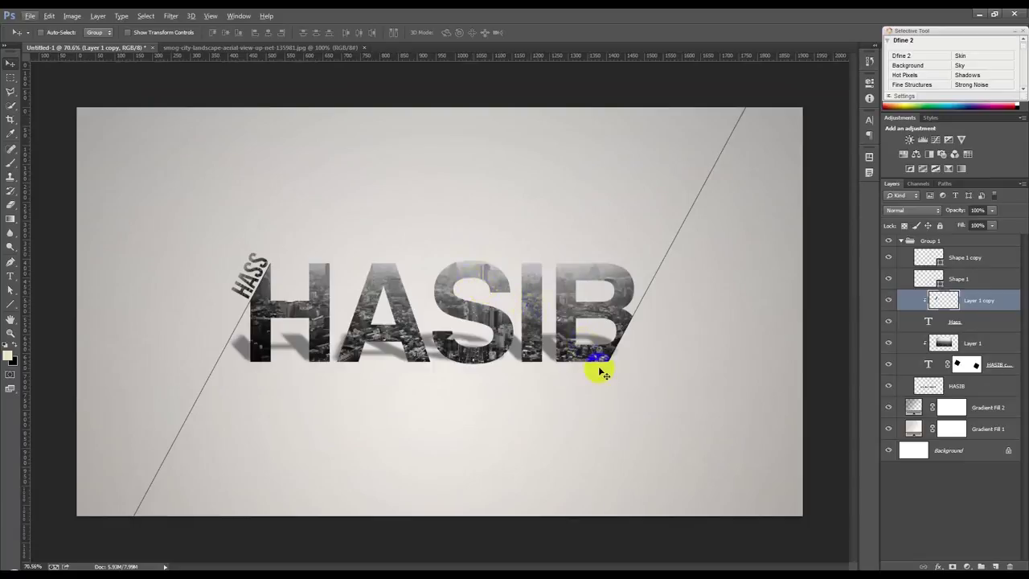
{"action": "scroll", "coordinate": [328, 420], "scroll_direction": "up", "scroll_amount": 1}
{"action": "scroll", "coordinate": [354, 422], "scroll_direction": "up", "scroll_amount": 1}
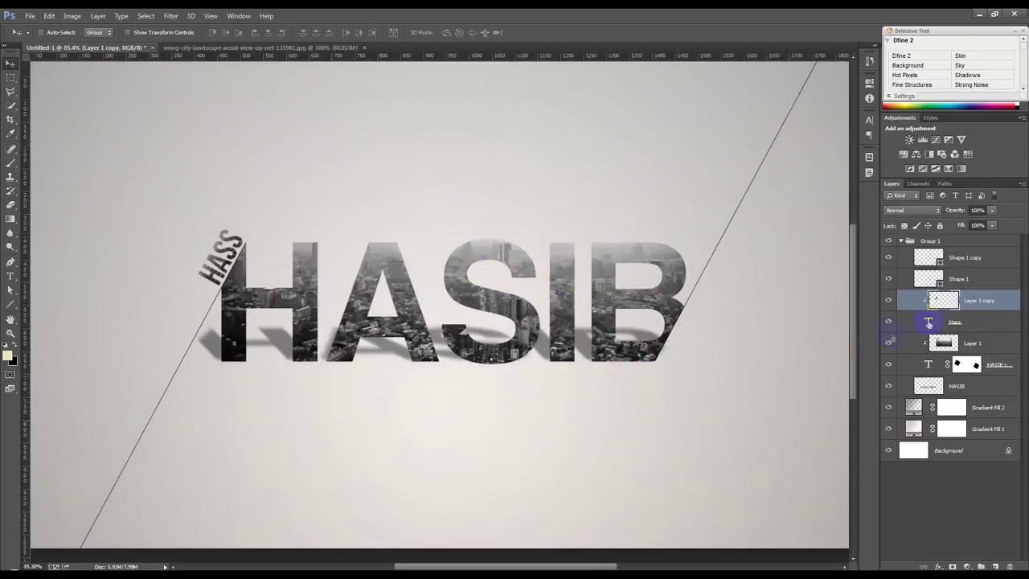
Draw a thin black rectangle bar along HASIB's base and place its layer beneath the letters.
{"action": "right_click", "coordinate": [10, 304]}
{"action": "left_click", "coordinate": [57, 300]}
{"action": "left_click_drag", "start_coordinate": [213, 359], "coordinate": [663, 362]}
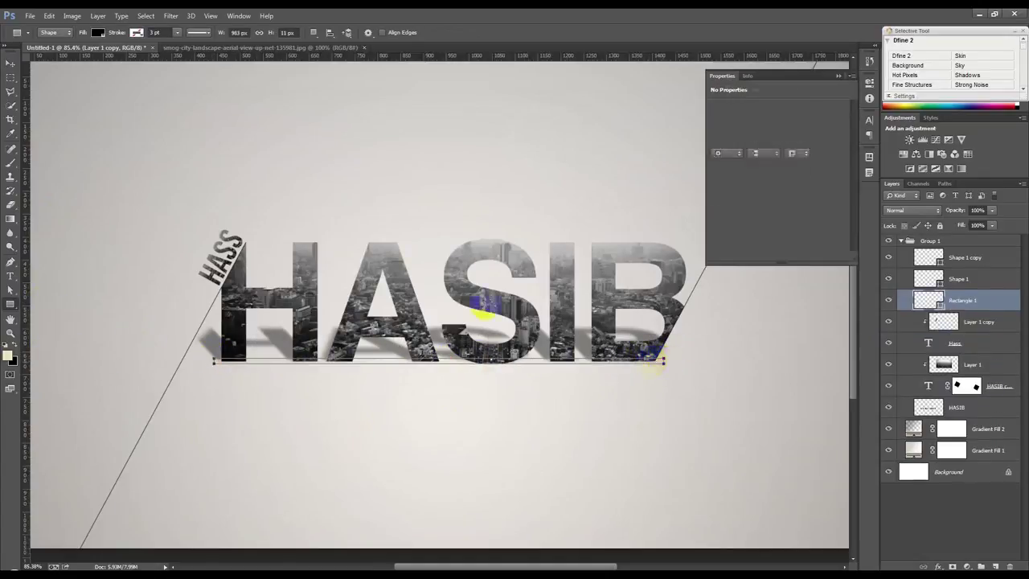
{"action": "left_click_drag", "start_coordinate": [958, 303], "coordinate": [887, 406]}
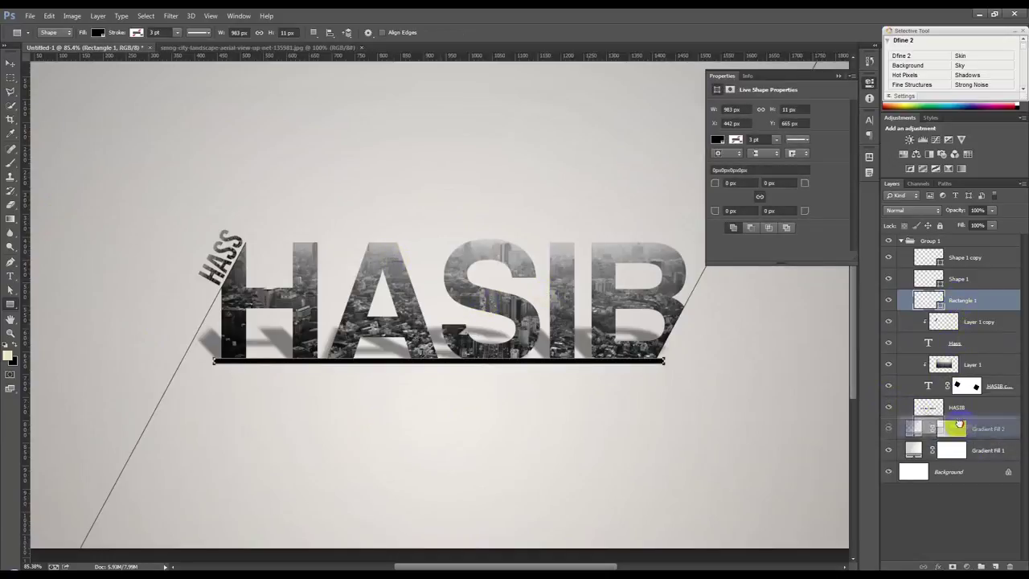
{"action": "left_click", "coordinate": [10, 64]}
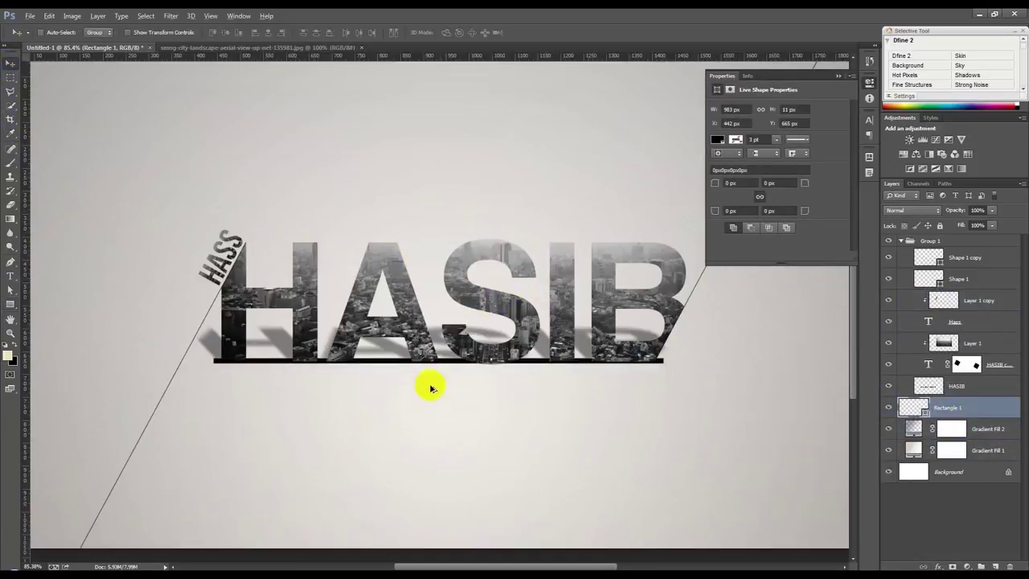
Narrow the Rectangle 1 bar from its left end to about 967 px wide.
{"action": "scroll", "coordinate": [426, 385], "scroll_direction": "up", "scroll_amount": 2}
{"action": "key", "text": "ctrl+t"}
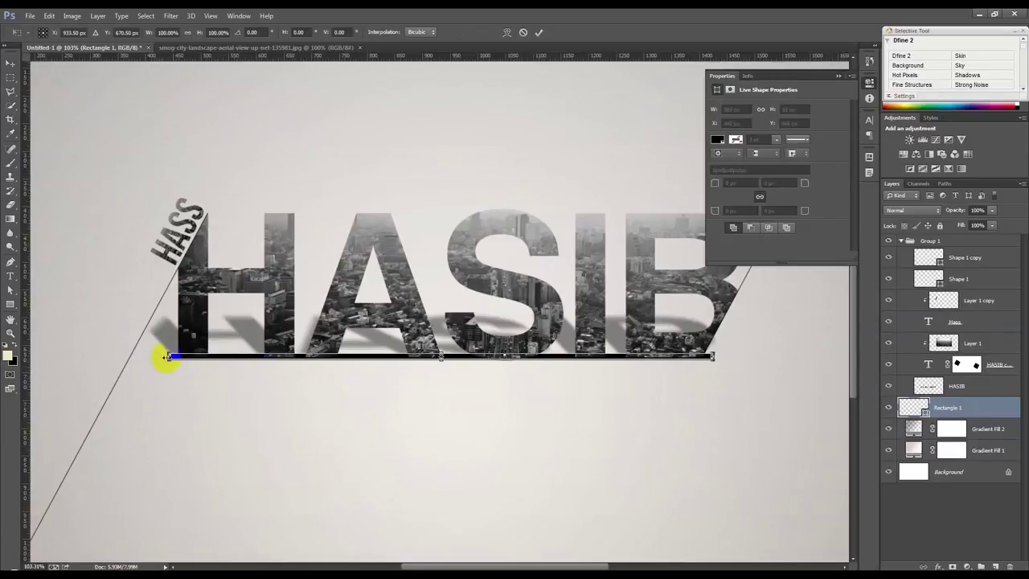
{"action": "left_click_drag", "start_coordinate": [166, 356], "coordinate": [177, 356]}
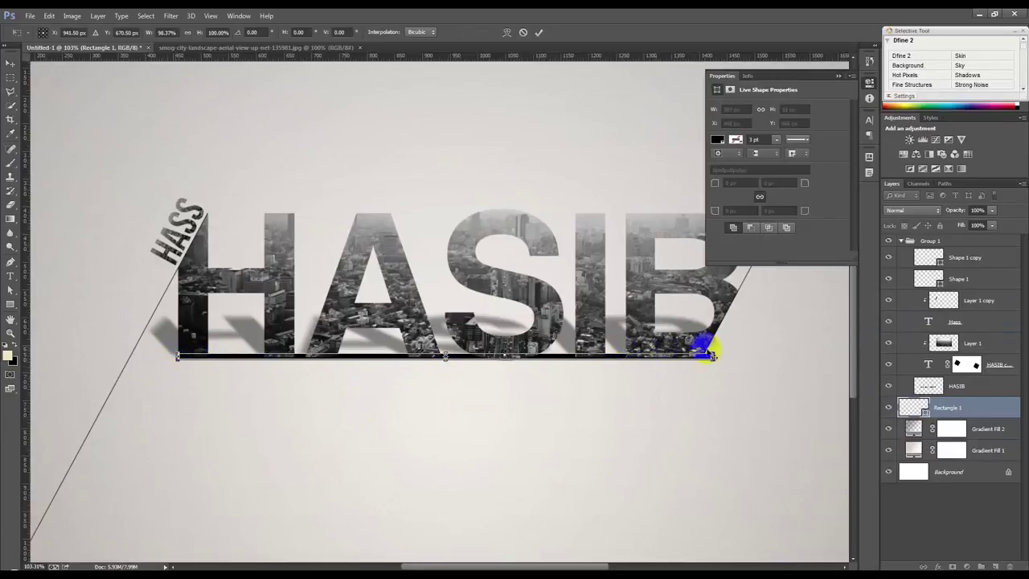
{"action": "key", "text": "Return"}
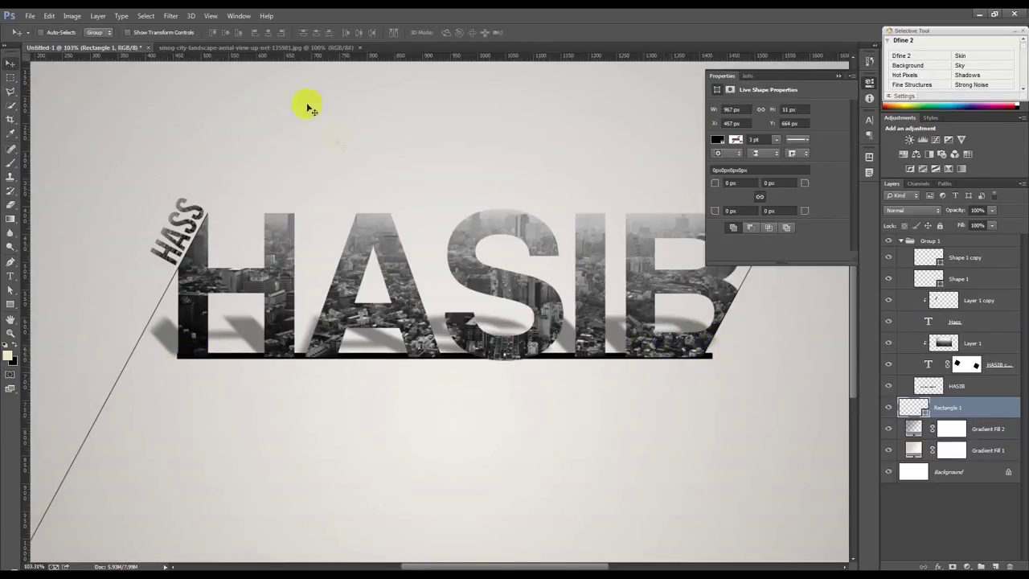
{"action": "left_click", "coordinate": [190, 15]}
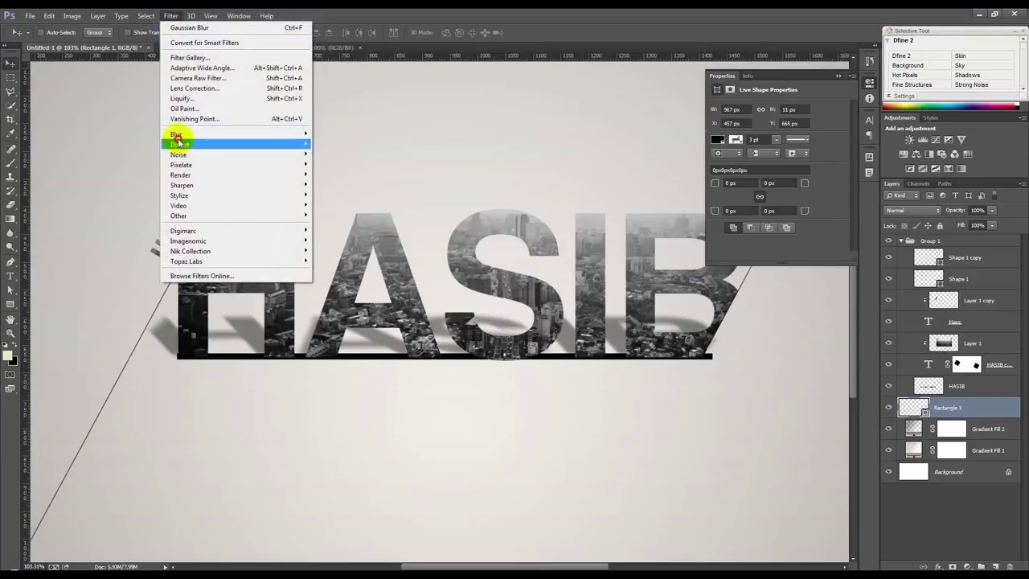
Rasterize the Rectangle 1 bar and soften it with a Gaussian Blur.
{"action": "mouse_move", "coordinate": [176, 134]}
{"action": "left_click", "coordinate": [341, 207]}
{"action": "left_click", "coordinate": [480, 223]}
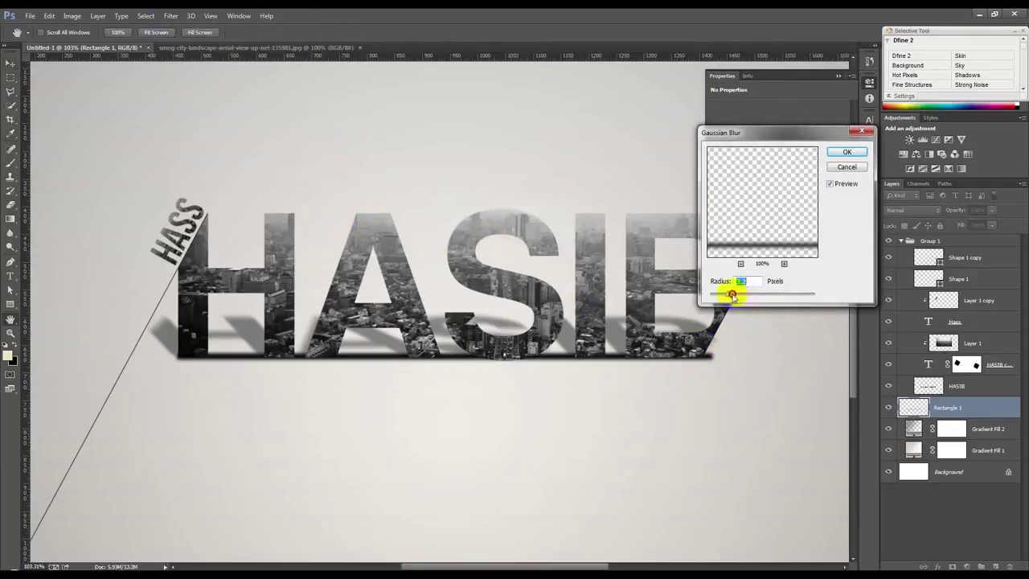
{"action": "left_click_drag", "start_coordinate": [731, 296], "coordinate": [747, 297]}
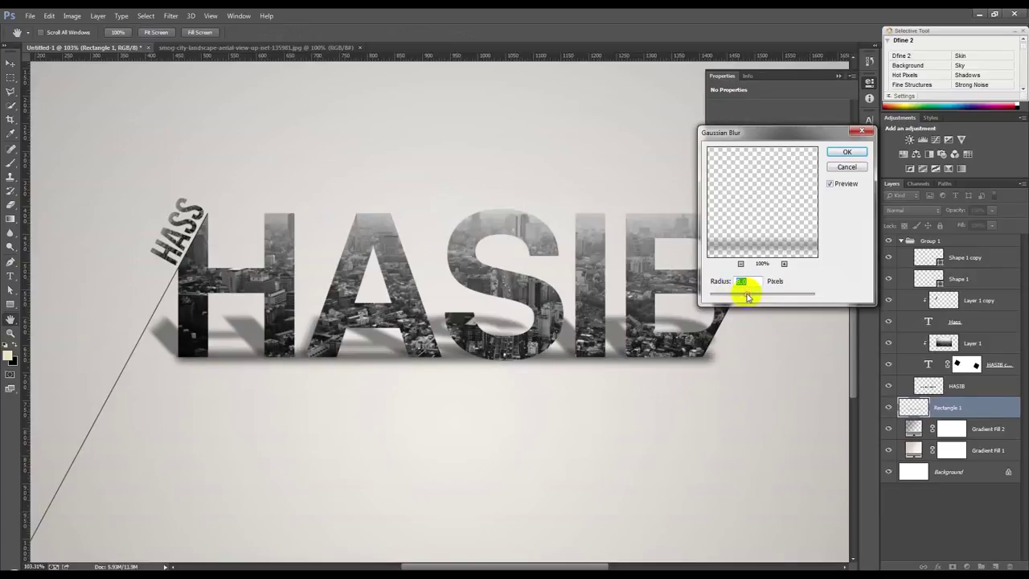
{"action": "left_click_drag", "start_coordinate": [742, 295], "coordinate": [742, 296]}
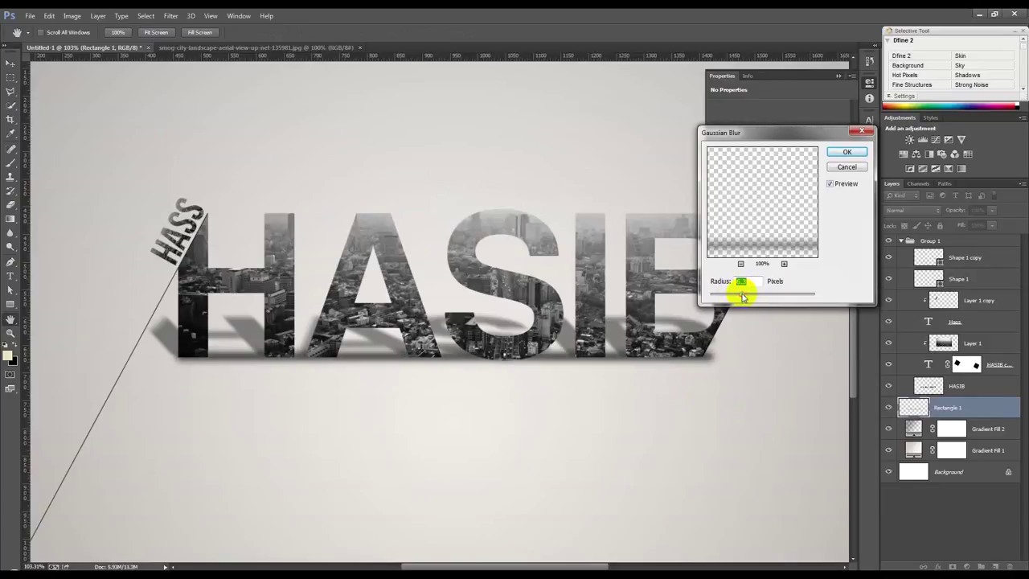
{"action": "left_click", "coordinate": [844, 153]}
Squash the blurred bar to about half its height and widen it to 999 px.
{"action": "key", "text": "ctrl+t"}
{"action": "left_click_drag", "start_coordinate": [441, 344], "coordinate": [444, 361]}
{"action": "left_click_drag", "start_coordinate": [724, 357], "coordinate": [722, 356]}
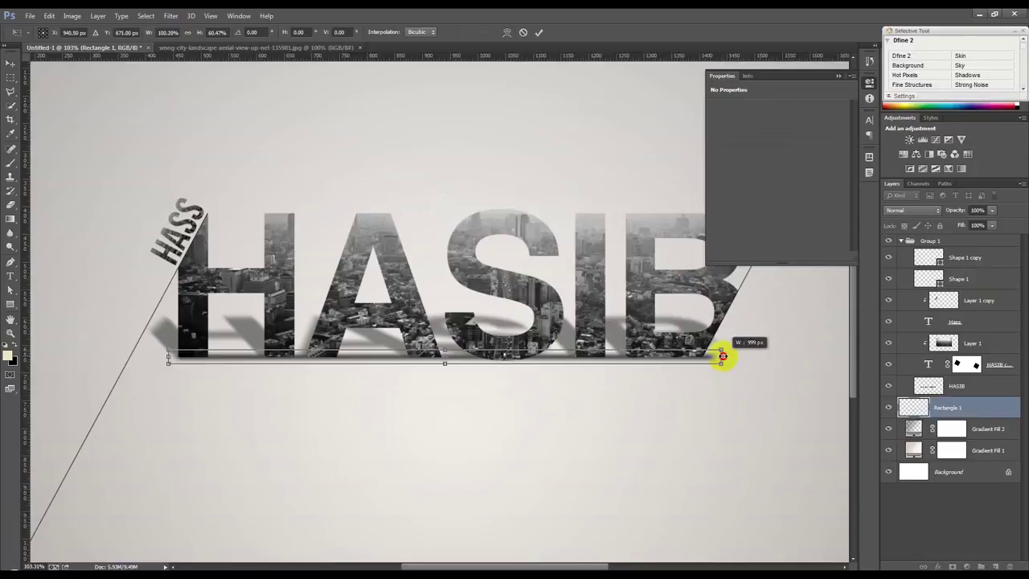
{"action": "left_click", "coordinate": [537, 32]}
Lower the Rectangle 1 shadow layer's opacity to 59%.
{"action": "left_click_drag", "start_coordinate": [961, 214], "coordinate": [934, 220]}
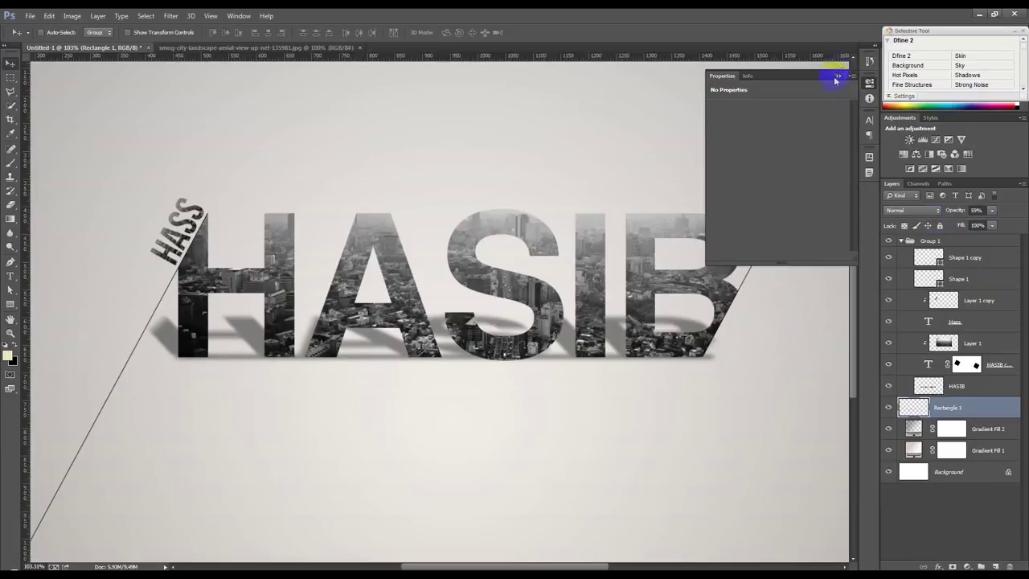
{"action": "left_click", "coordinate": [837, 76]}
{"action": "scroll", "coordinate": [746, 214], "scroll_direction": "down", "scroll_amount": 3, "text": "alt"}
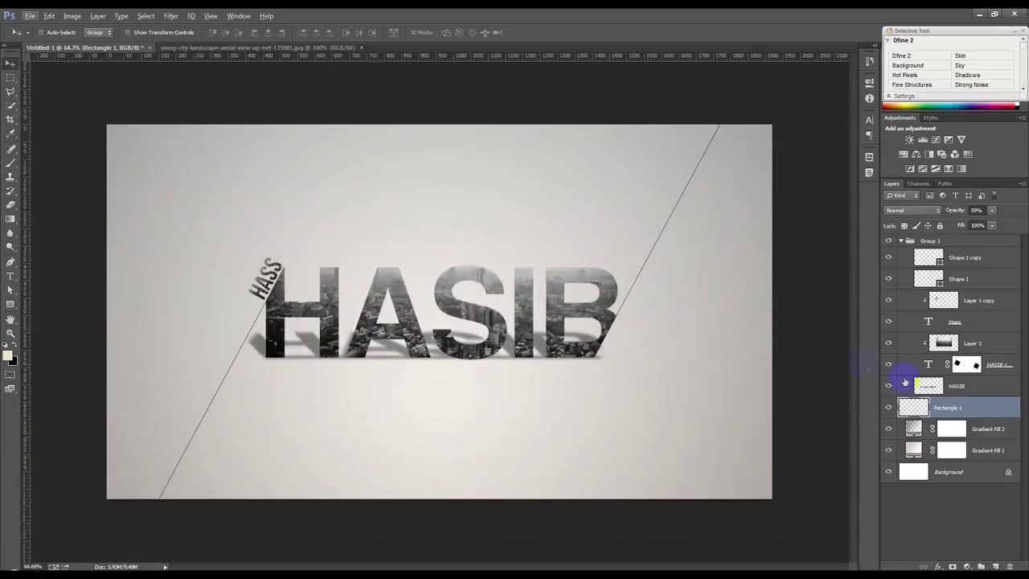
{"action": "left_click_drag", "start_coordinate": [962, 215], "coordinate": [940, 219]}
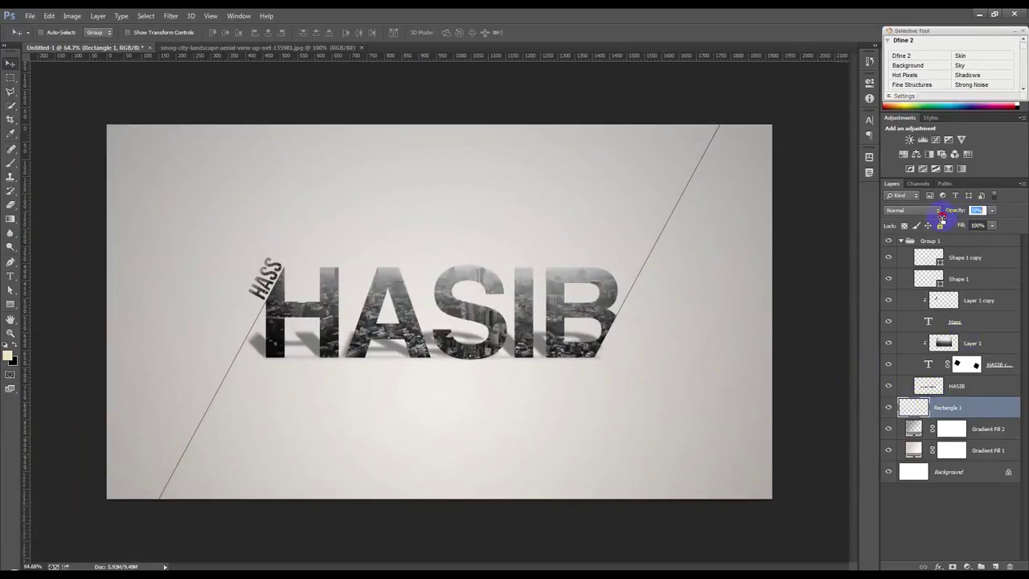
Set the letter shadow's opacity to 18% and collapse Group 1.
{"action": "left_click", "coordinate": [798, 320]}
{"action": "scroll", "coordinate": [776, 331], "scroll_direction": "up", "scroll_amount": 1}
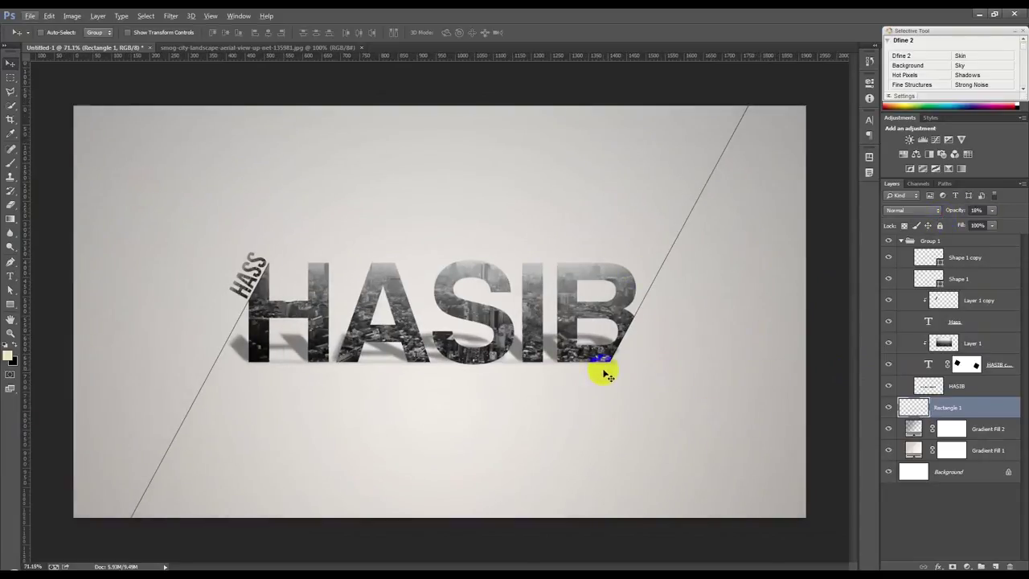
{"action": "left_click", "coordinate": [901, 241]}
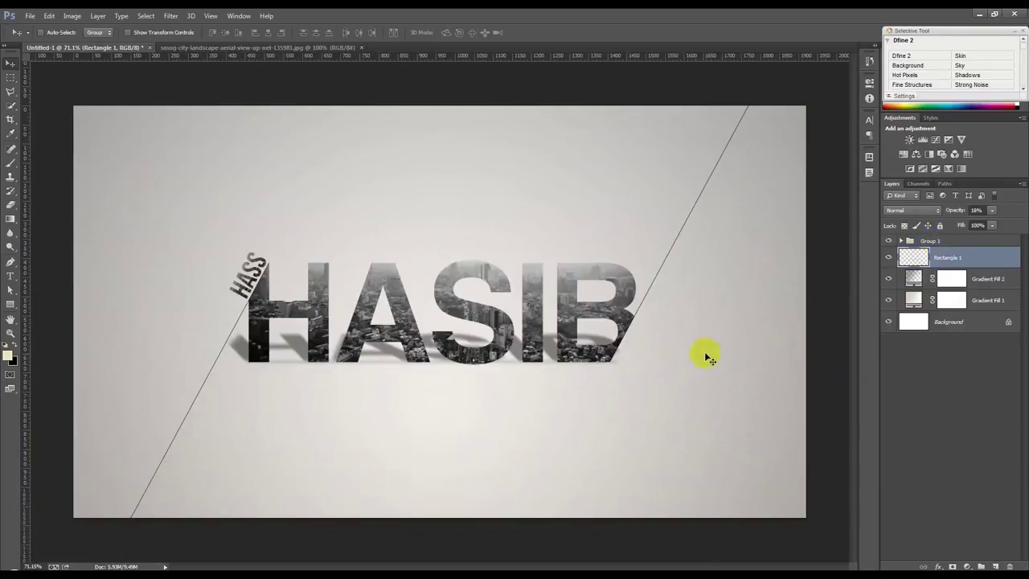
With Group 1 active, begin a Pen triangle outline above the HASIB text.
{"action": "left_click", "coordinate": [9, 267]}
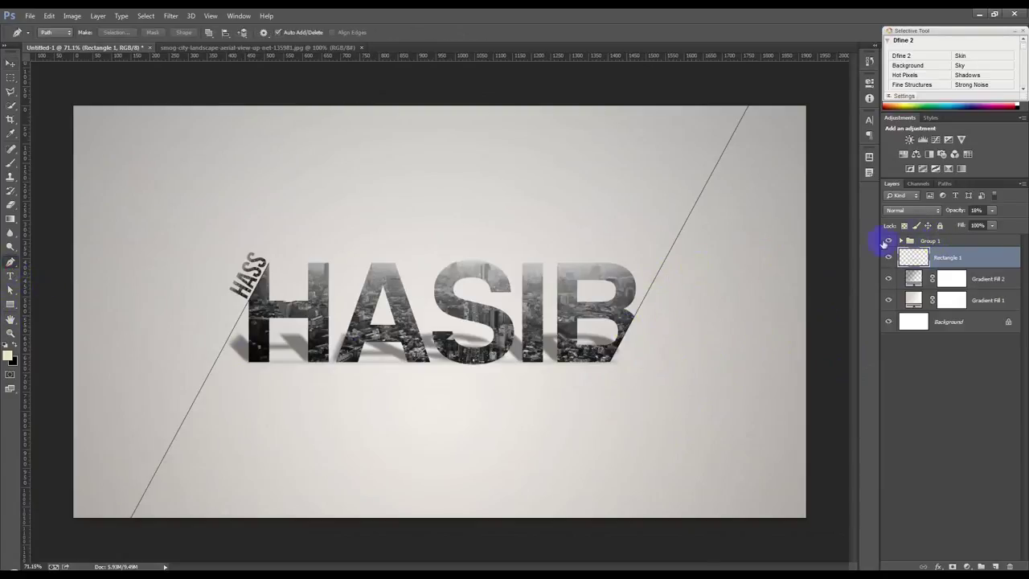
{"action": "left_click", "coordinate": [930, 242]}
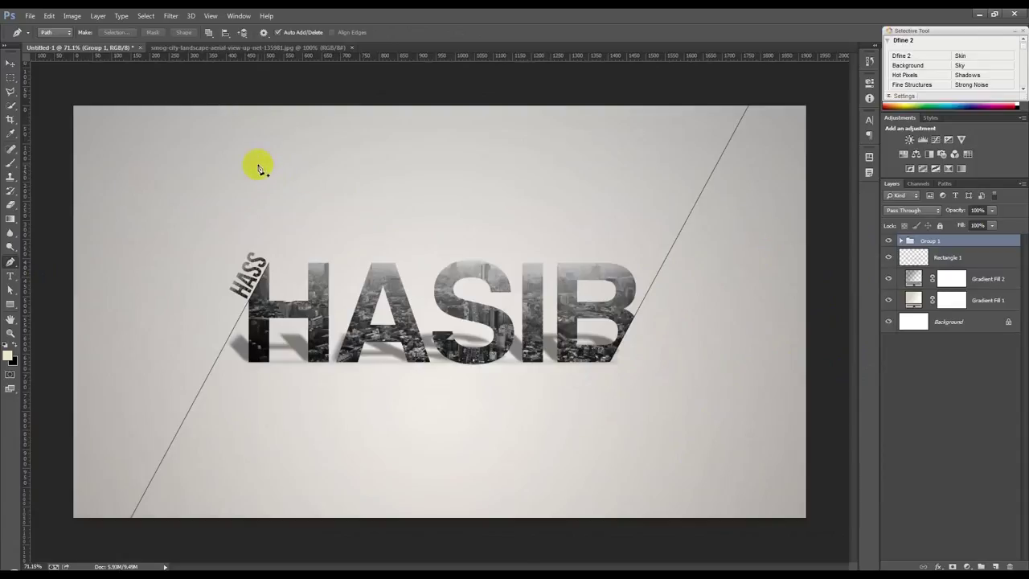
{"action": "left_click", "coordinate": [313, 186]}
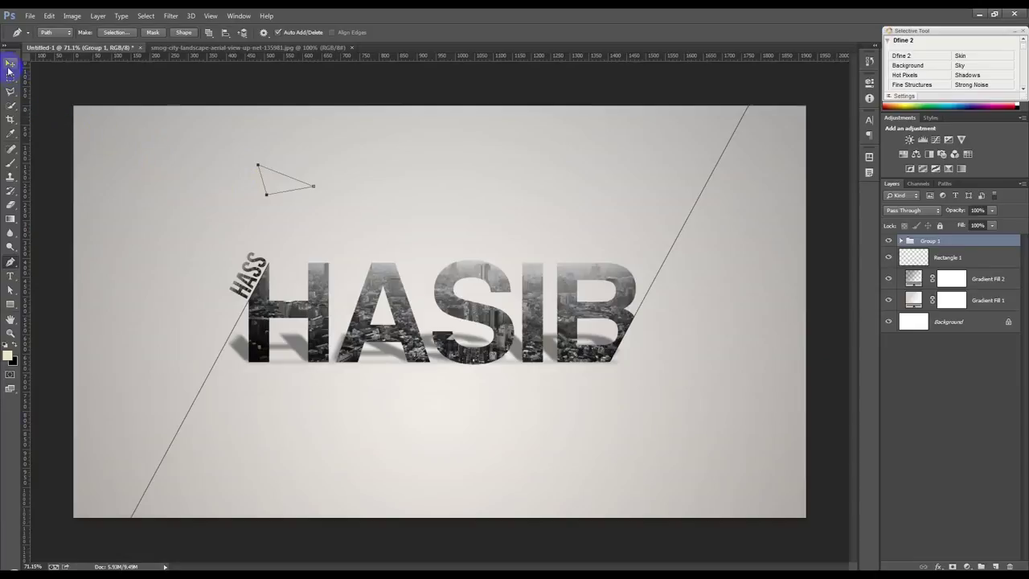
Undo the unfinished path and draw a filled black triangle shard with the Pen in Shape mode.
{"action": "key", "text": "ctrl+alt+z"}
{"action": "key", "text": "ctrl+alt+z"}
{"action": "key", "text": "ctrl+alt+z"}
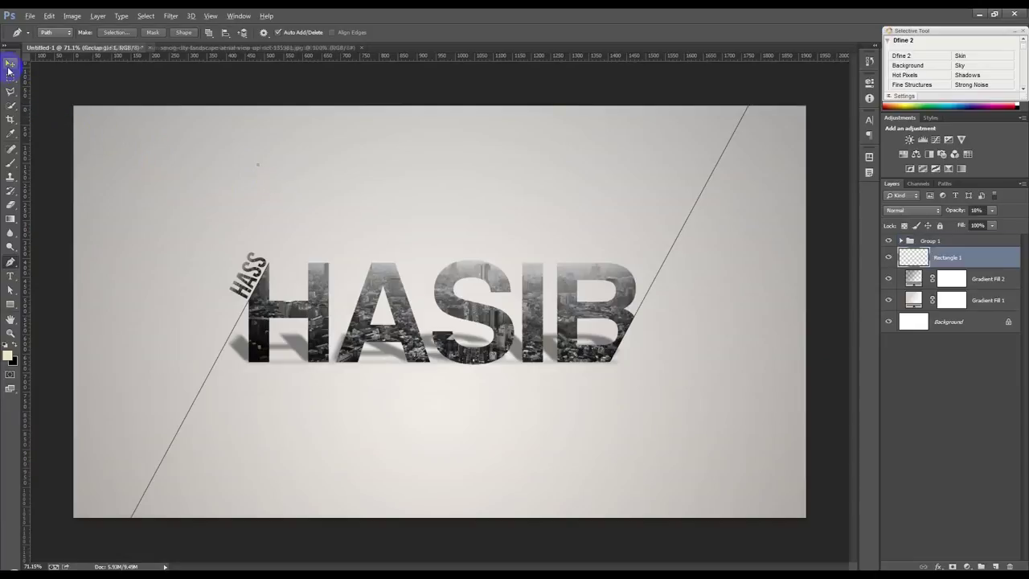
{"action": "left_click", "coordinate": [56, 35]}
{"action": "left_click", "coordinate": [292, 148]}
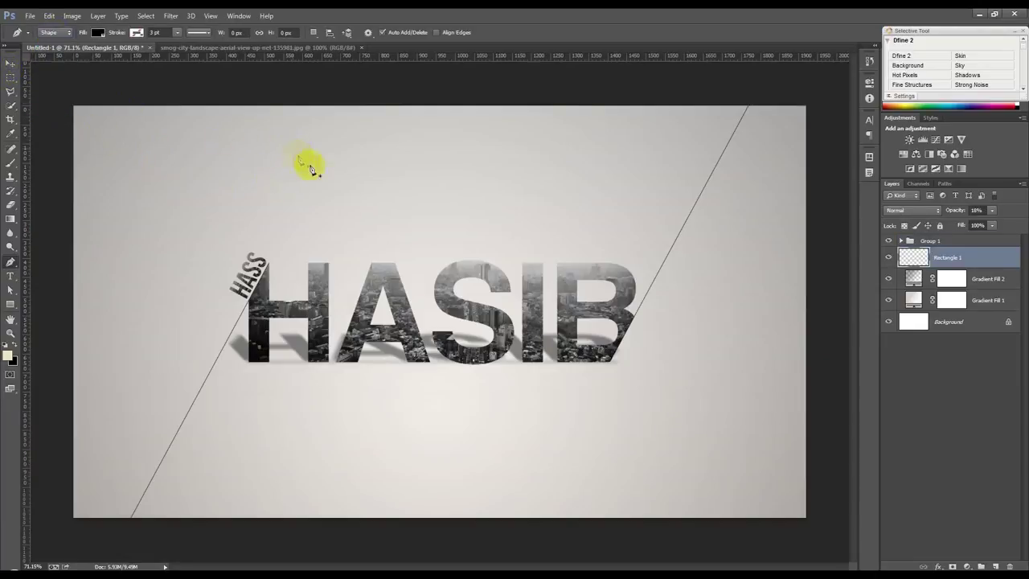
{"action": "left_click", "coordinate": [358, 165]}
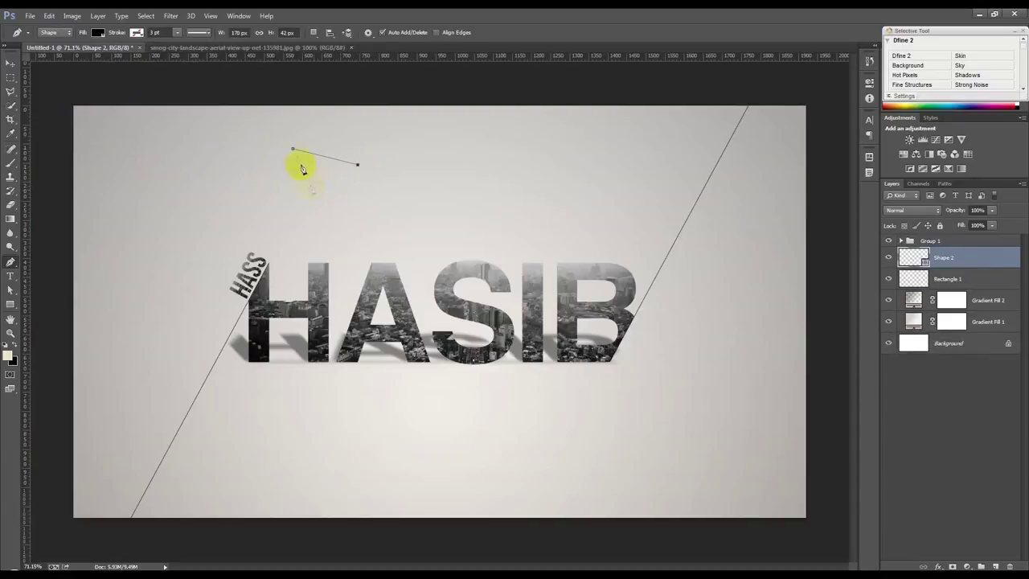
{"action": "left_click", "coordinate": [314, 189]}
Shrink the black triangle shard with Free Transform above the HASIB text.
{"action": "left_click", "coordinate": [37, 114]}
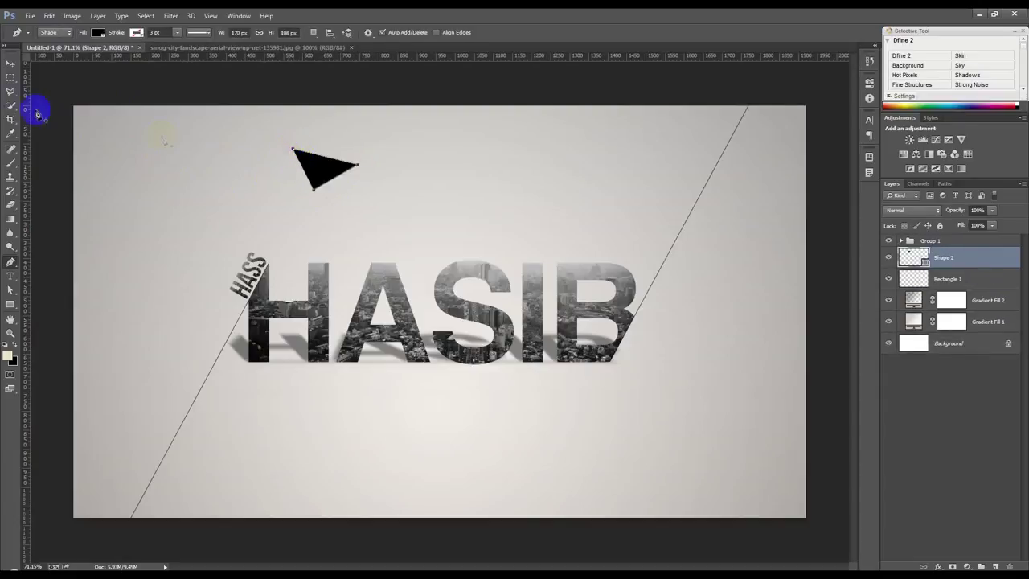
{"action": "left_click", "coordinate": [9, 64]}
{"action": "left_click", "coordinate": [347, 194]}
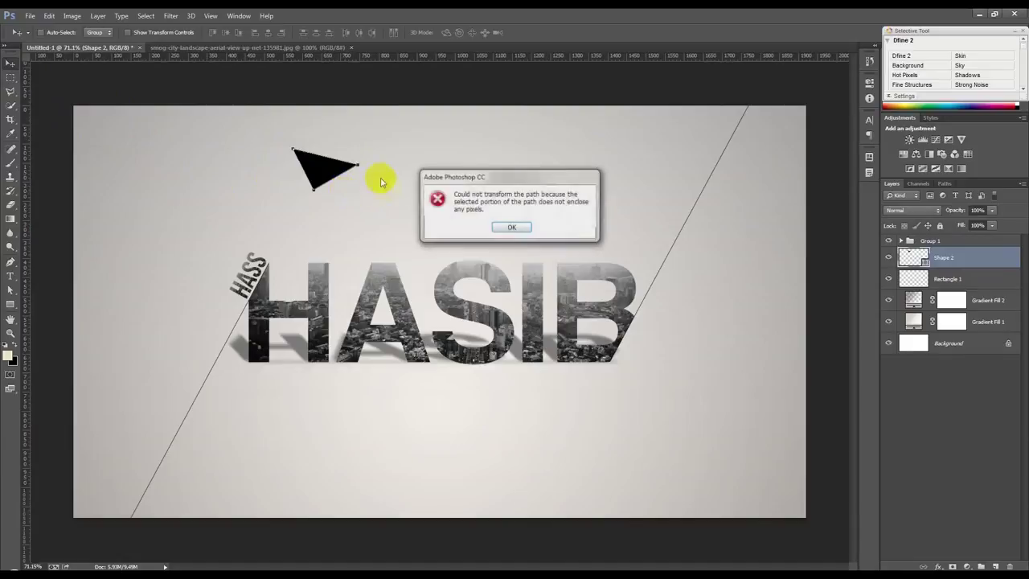
{"action": "left_click", "coordinate": [522, 225]}
{"action": "key", "text": "ctrl+t"}
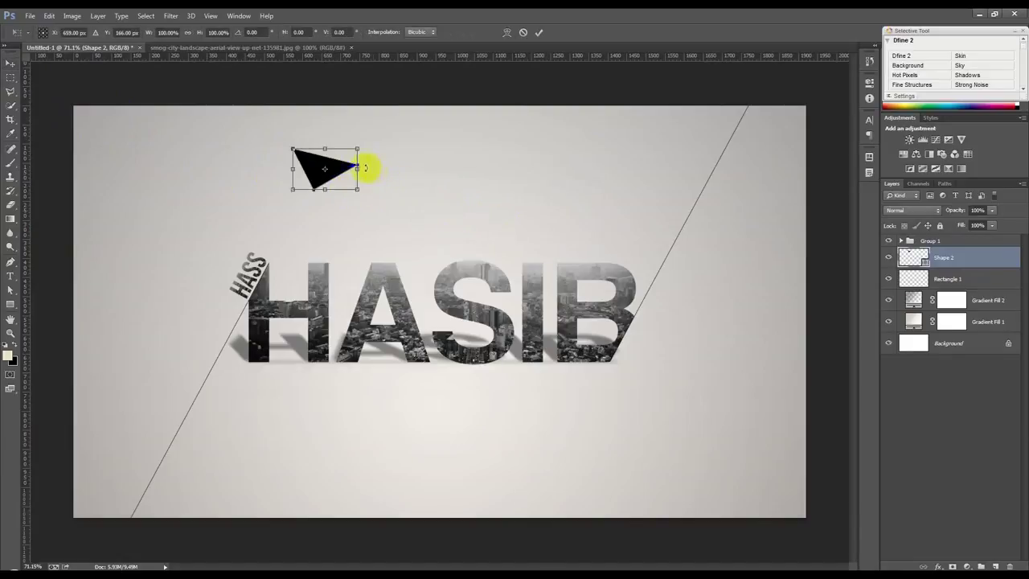
{"action": "mouse_move", "coordinate": [356, 147]}
{"action": "left_mouse_down"}
{"action": "mouse_move", "coordinate": [317, 175]}
{"action": "mouse_move", "coordinate": [346, 242]}
{"action": "mouse_move", "coordinate": [355, 216]}
{"action": "left_mouse_up"}
{"action": "key", "text": "Return"}
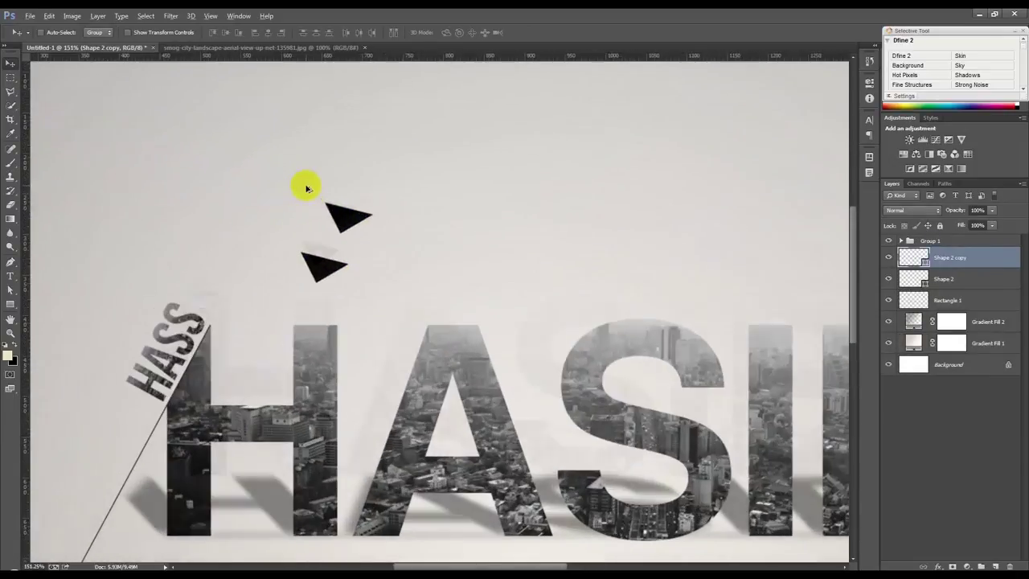
Rotate the top triangle copy and scale it to about half size.
{"action": "key", "text": "ctrl+t"}
{"action": "mouse_move", "coordinate": [394, 204]}
{"action": "left_mouse_down"}
{"action": "mouse_move", "coordinate": [369, 267]}
{"action": "mouse_move", "coordinate": [372, 258]}
{"action": "left_mouse_up"}
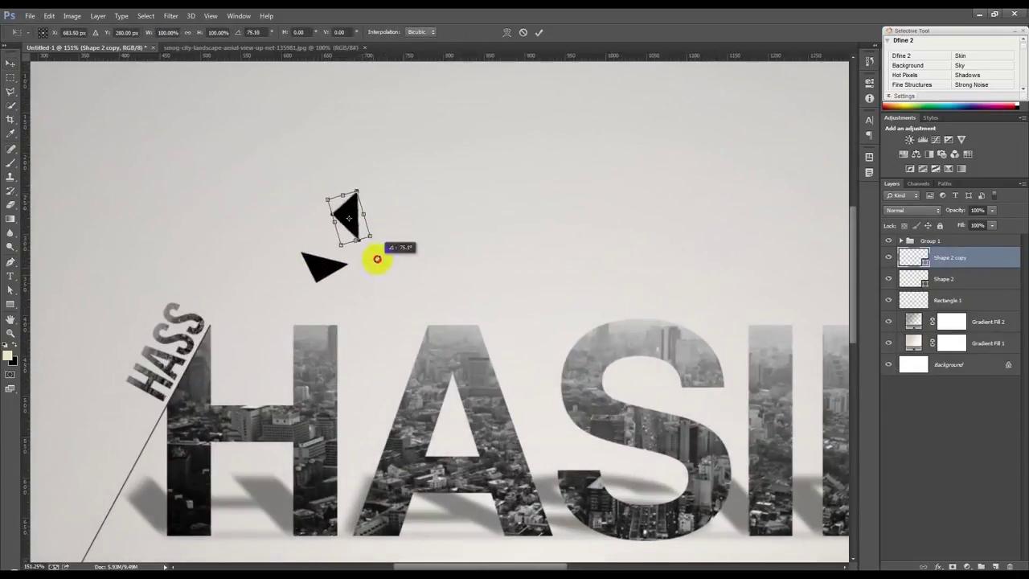
{"action": "mouse_move", "coordinate": [351, 195]}
{"action": "left_mouse_down"}
{"action": "mouse_move", "coordinate": [334, 224]}
{"action": "mouse_move", "coordinate": [340, 217]}
{"action": "left_mouse_up"}
{"action": "key", "text": "Return"}
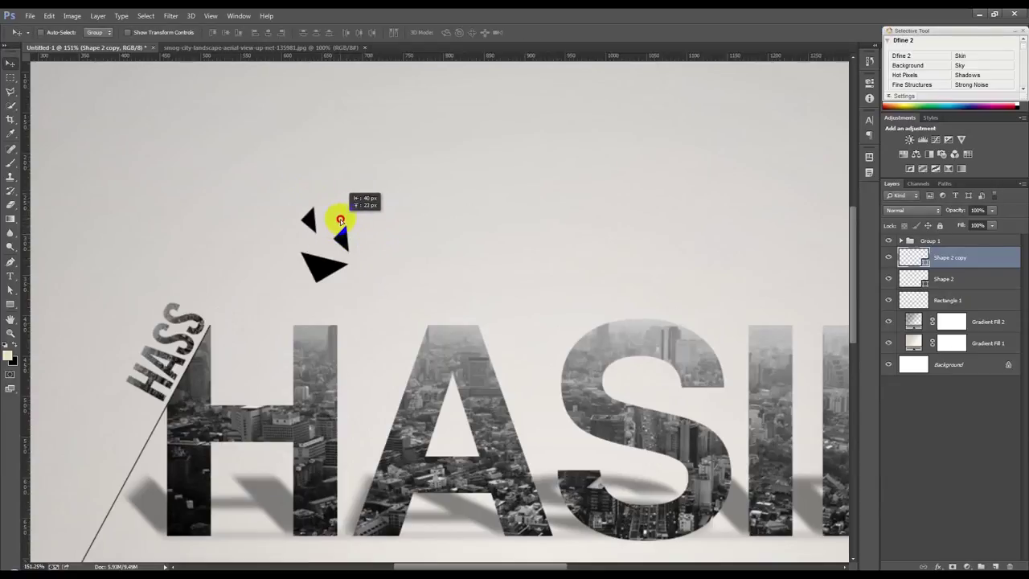
Duplicate the small triangle, then rotate and shrink the new copy to about half.
{"action": "key", "text": "ctrl+j"}
{"action": "key", "text": "ctrl+t"}
{"action": "left_click_drag", "start_coordinate": [360, 276], "coordinate": [340, 162]}
{"action": "left_click_drag", "start_coordinate": [315, 127], "coordinate": [307, 229]}
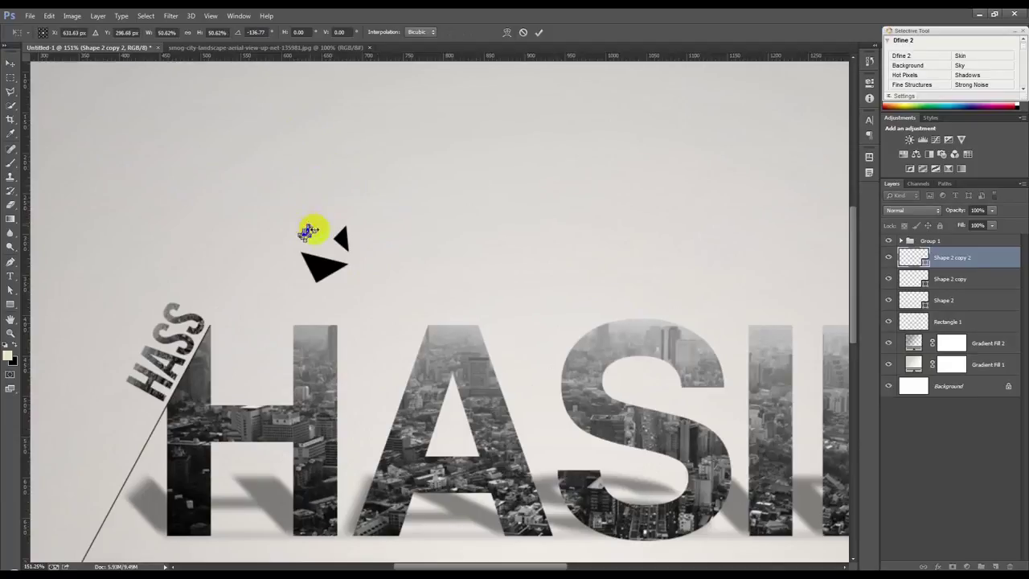
{"action": "key", "text": "Return"}
{"action": "left_click", "coordinate": [360, 238]}
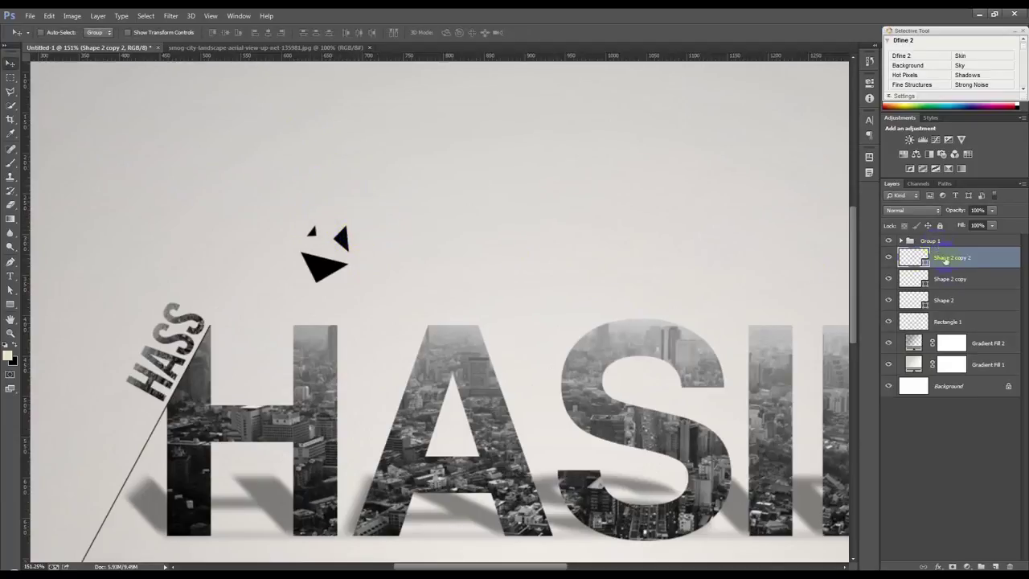
Arrange the Shape 2 copy and smallest triangles into a cluster above the H.
{"action": "left_click", "coordinate": [950, 278]}
{"action": "left_click_drag", "start_coordinate": [619, 276], "coordinate": [604, 273]}
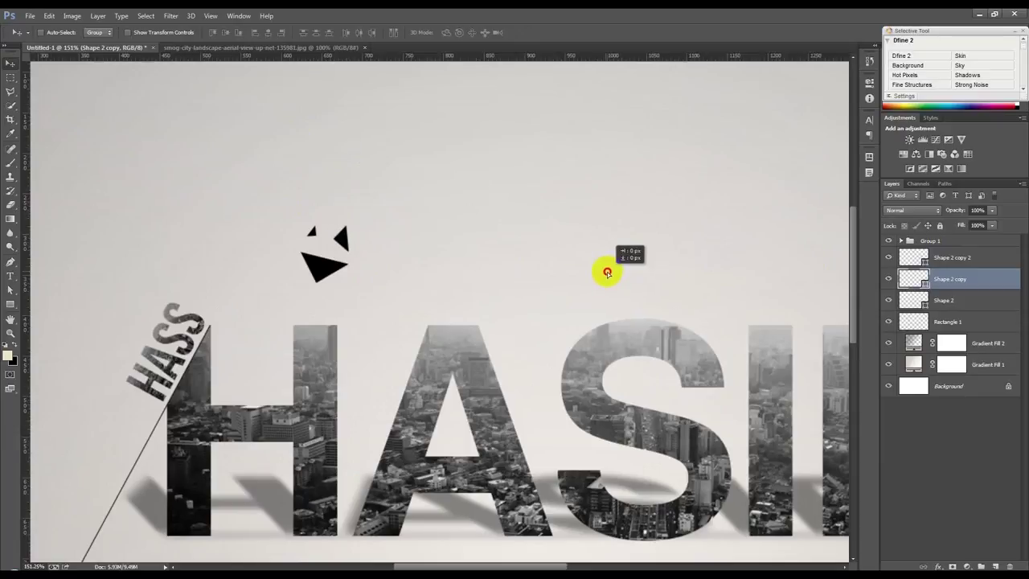
{"action": "mouse_move", "coordinate": [605, 274]}
{"action": "left_mouse_down"}
{"action": "mouse_move", "coordinate": [584, 274]}
{"action": "mouse_move", "coordinate": [569, 248]}
{"action": "left_mouse_up"}
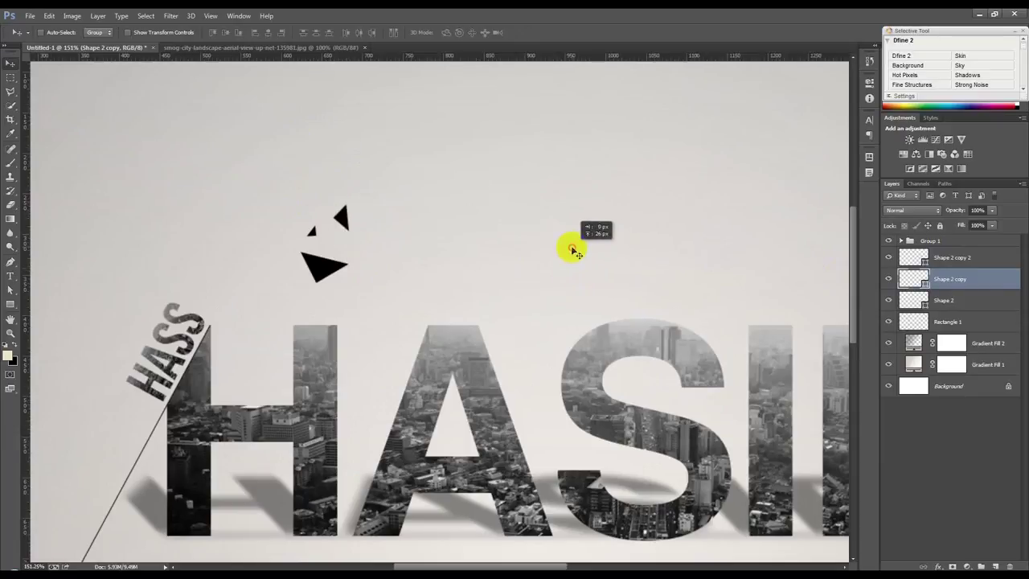
{"action": "key", "text": "alt+]"}
{"action": "left_click_drag", "start_coordinate": [555, 313], "coordinate": [554, 321]}
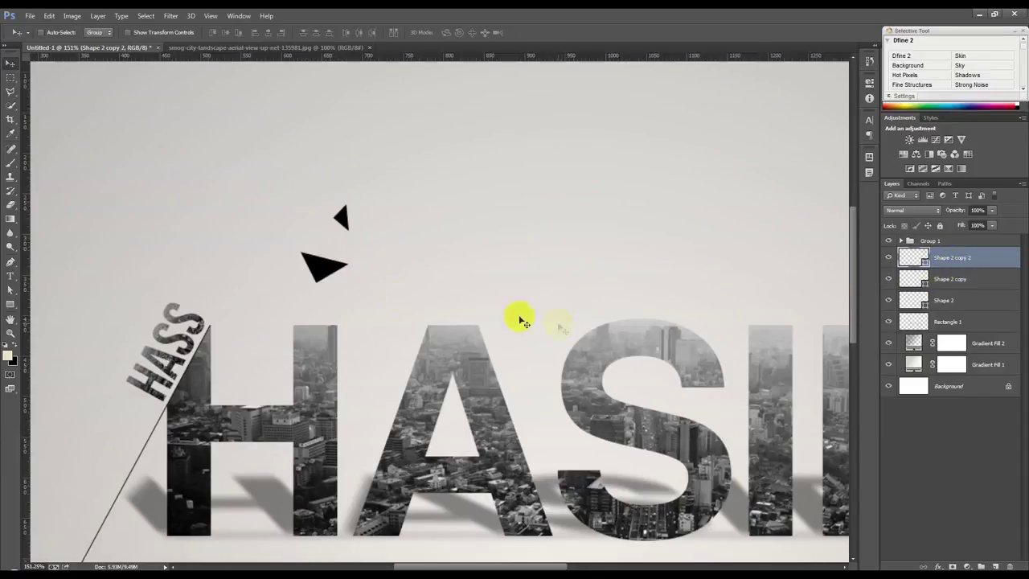
{"action": "left_click_drag", "start_coordinate": [340, 238], "coordinate": [327, 215]}
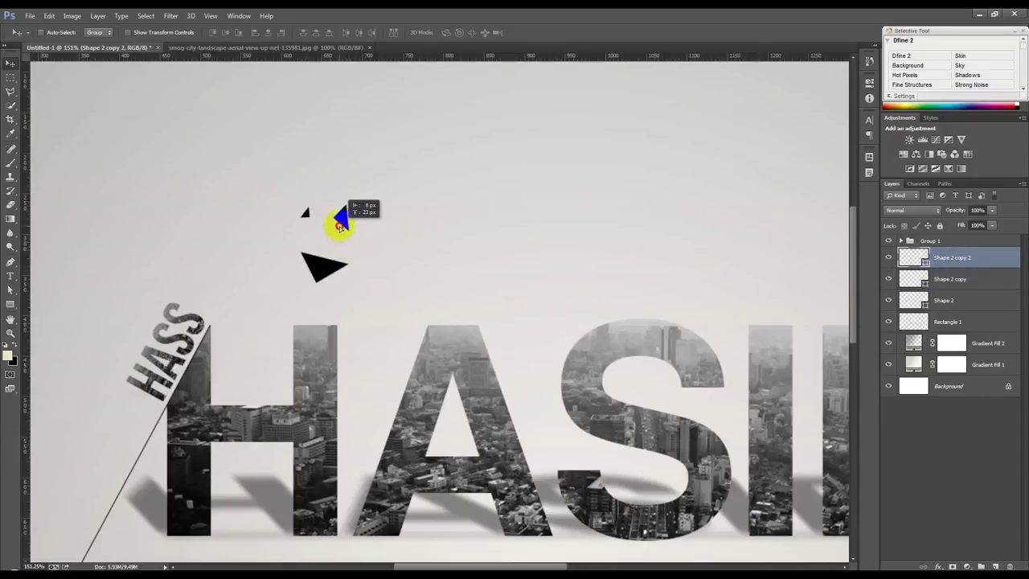
{"action": "key", "text": "alt+["}
{"action": "mouse_move", "coordinate": [424, 229]}
{"action": "left_mouse_down"}
{"action": "mouse_move", "coordinate": [397, 293]}
{"action": "mouse_move", "coordinate": [396, 206]}
{"action": "left_mouse_up"}
{"action": "key", "text": "alt+]"}
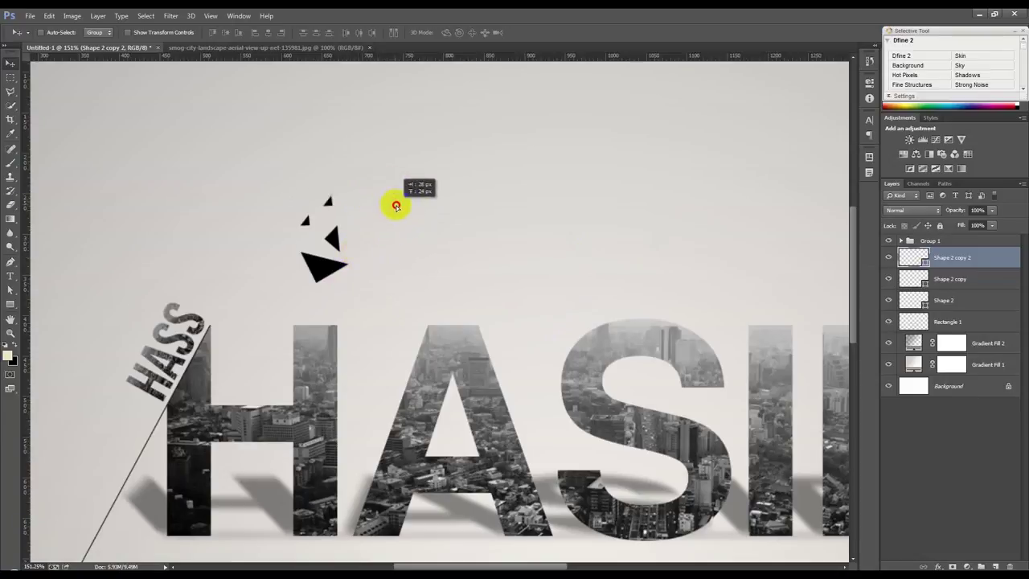
Add a fourth slightly rotated triangle copy and select all four shape layers.
{"action": "key", "text": "ctrl+j"}
{"action": "key", "text": "ctrl+t"}
{"action": "mouse_move", "coordinate": [393, 207]}
{"action": "left_mouse_down"}
{"action": "mouse_move", "coordinate": [375, 178]}
{"action": "mouse_move", "coordinate": [335, 184]}
{"action": "left_mouse_up"}
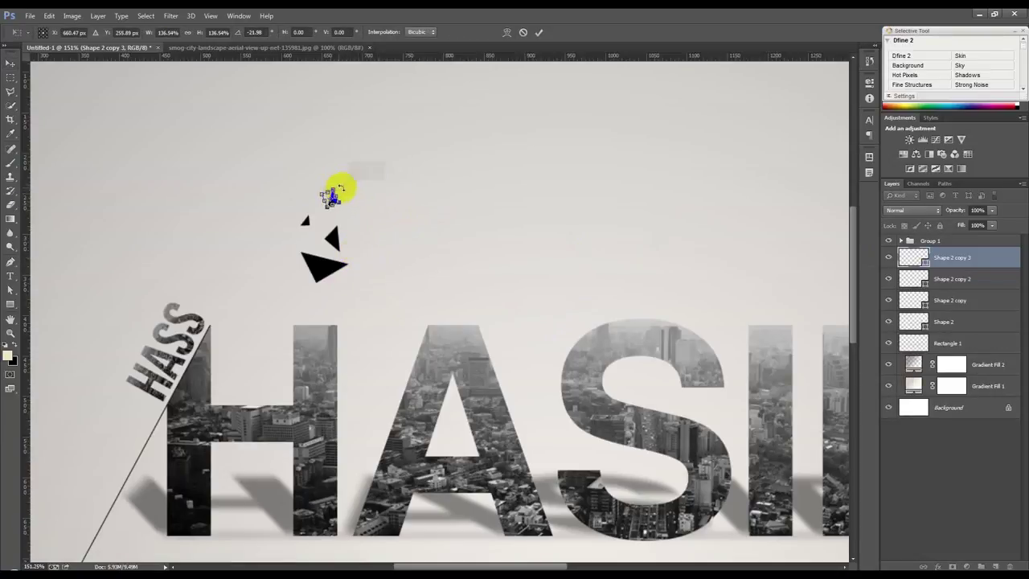
{"action": "key", "text": "Return"}
{"action": "key", "text": "ctrl+0"}
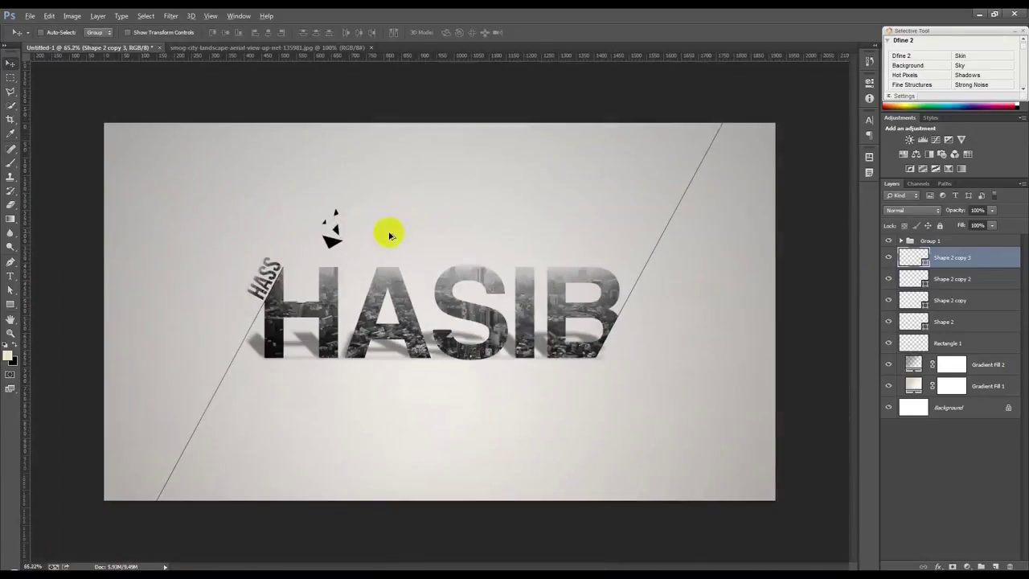
{"action": "left_click", "coordinate": [953, 321], "text": "shift"}
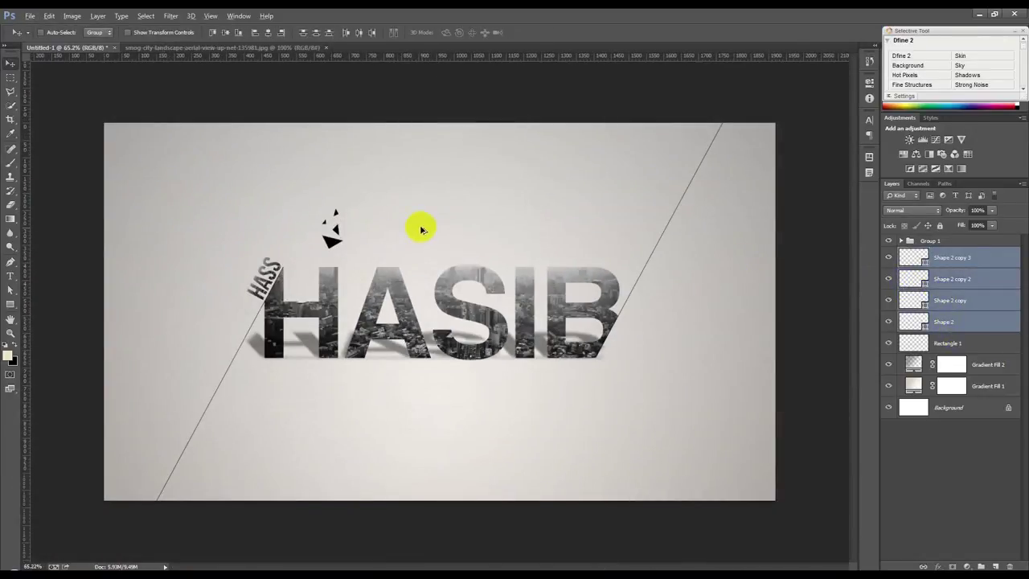
Merge the four triangle shards into one layer and reposition the cluster.
{"action": "key", "text": "ctrl+e"}
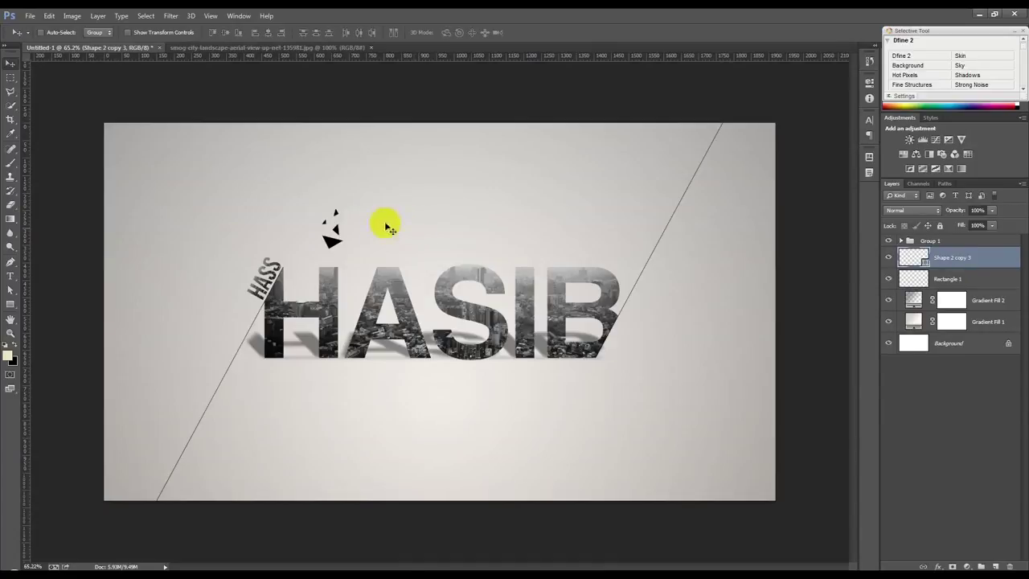
{"action": "mouse_move", "coordinate": [402, 218]}
{"action": "left_mouse_down"}
{"action": "mouse_move", "coordinate": [699, 345]}
{"action": "mouse_move", "coordinate": [671, 346]}
{"action": "left_mouse_up"}
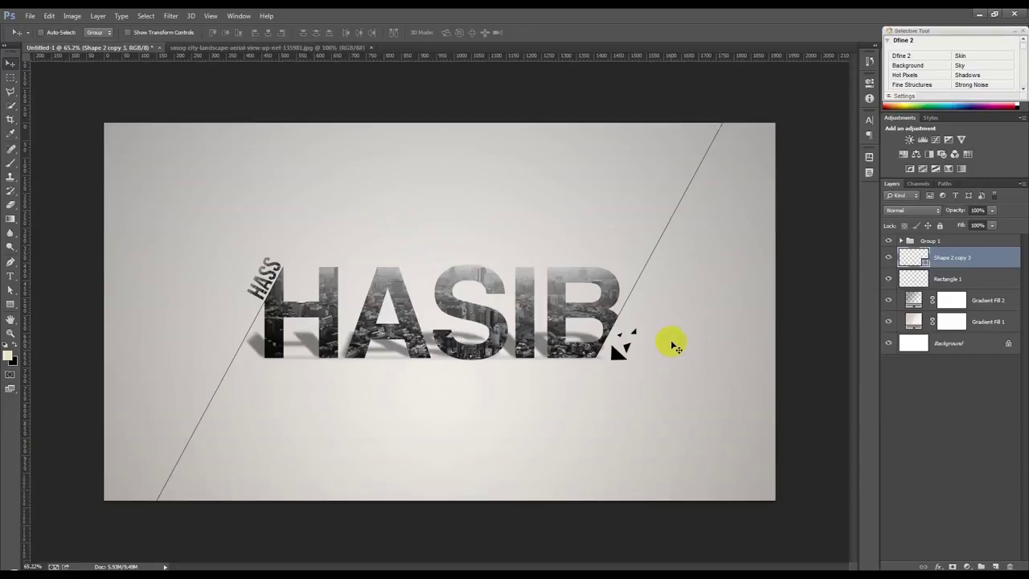
{"action": "mouse_move", "coordinate": [672, 345]}
{"action": "left_mouse_down"}
{"action": "mouse_move", "coordinate": [370, 245]}
{"action": "mouse_move", "coordinate": [447, 236]}
{"action": "mouse_move", "coordinate": [489, 247]}
{"action": "mouse_move", "coordinate": [669, 316]}
{"action": "mouse_move", "coordinate": [657, 333]}
{"action": "left_mouse_up"}
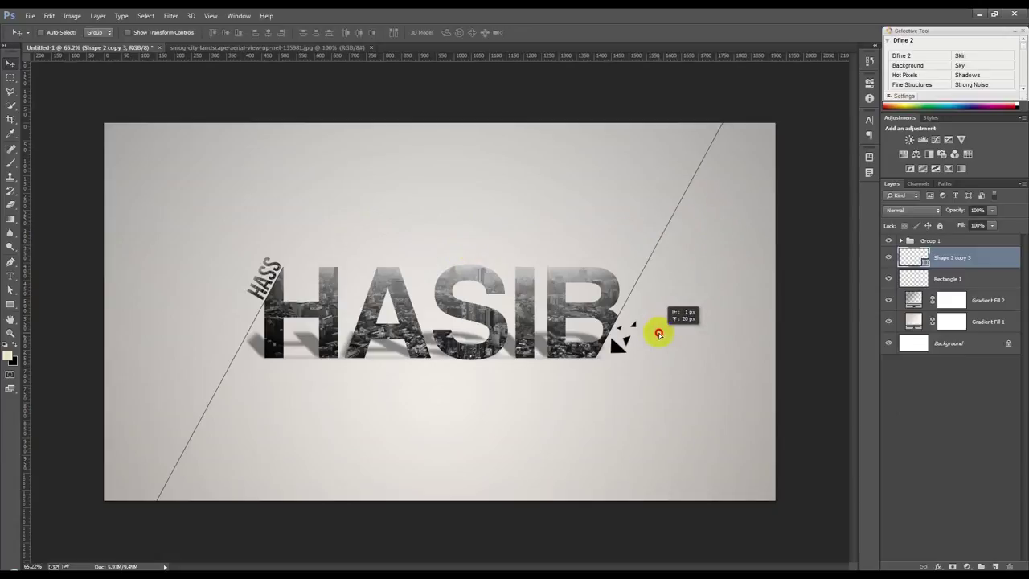
Rotate the merged shards about 106° and nudge them beside the B.
{"action": "key", "text": "ctrl+t"}
{"action": "left_click_drag", "start_coordinate": [661, 277], "coordinate": [664, 383]}
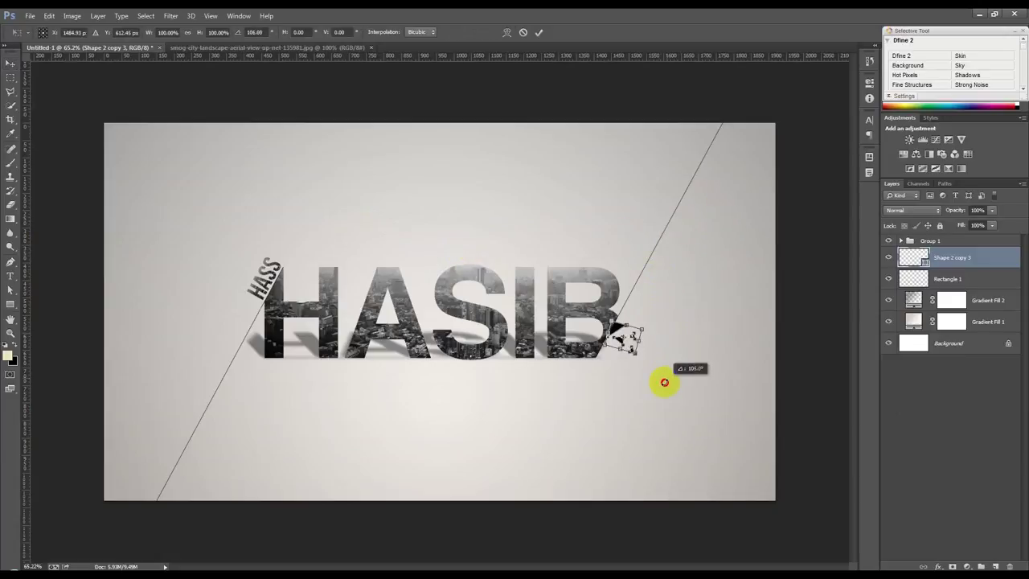
{"action": "key", "text": "Return"}
{"action": "left_click_drag", "start_coordinate": [663, 344], "coordinate": [643, 356]}
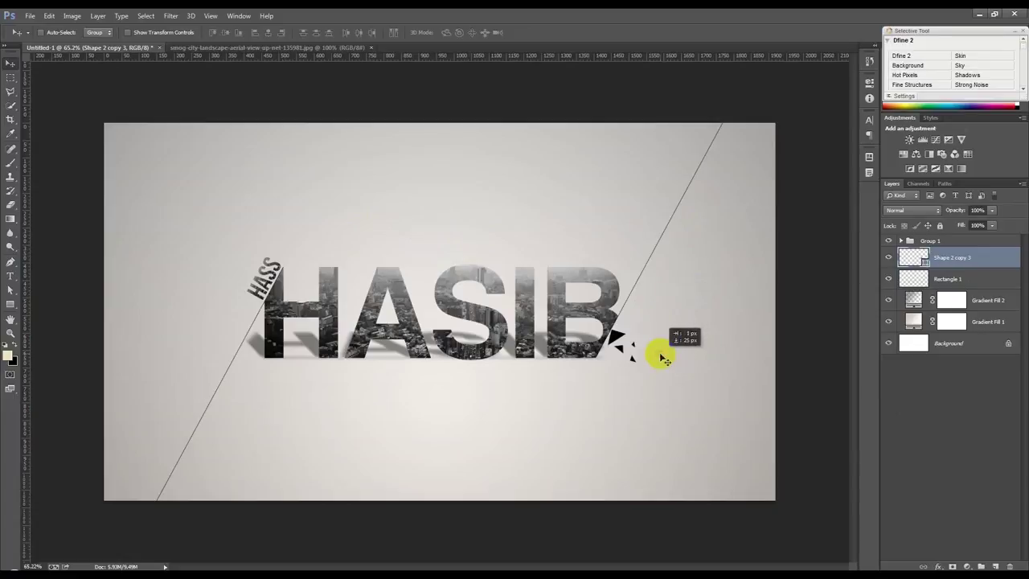
{"action": "scroll", "coordinate": [643, 356], "scroll_direction": "up", "scroll_amount": 2}
{"action": "scroll", "coordinate": [643, 345], "scroll_direction": "up", "scroll_amount": 2}
Re-angle and enlarge the shards to about 143%, then lower their opacity to grey.
{"action": "key", "text": "ctrl+t"}
{"action": "mouse_move", "coordinate": [700, 307]}
{"action": "left_mouse_down"}
{"action": "mouse_move", "coordinate": [696, 355]}
{"action": "mouse_move", "coordinate": [703, 327]}
{"action": "left_mouse_up"}
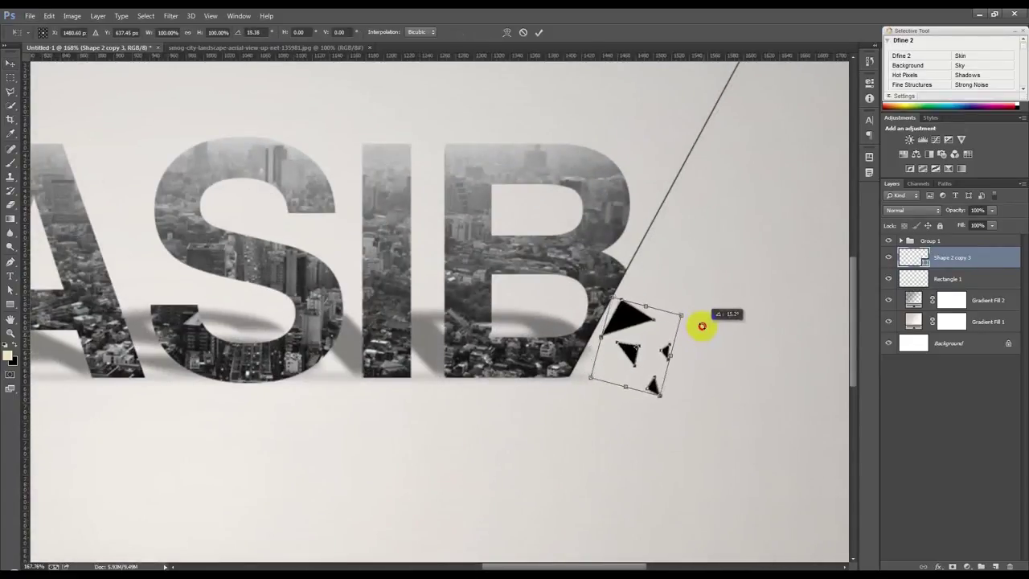
{"action": "mouse_move", "coordinate": [677, 314]}
{"action": "left_mouse_down"}
{"action": "mouse_move", "coordinate": [700, 300]}
{"action": "mouse_move", "coordinate": [717, 323]}
{"action": "mouse_move", "coordinate": [712, 340]}
{"action": "left_mouse_up"}
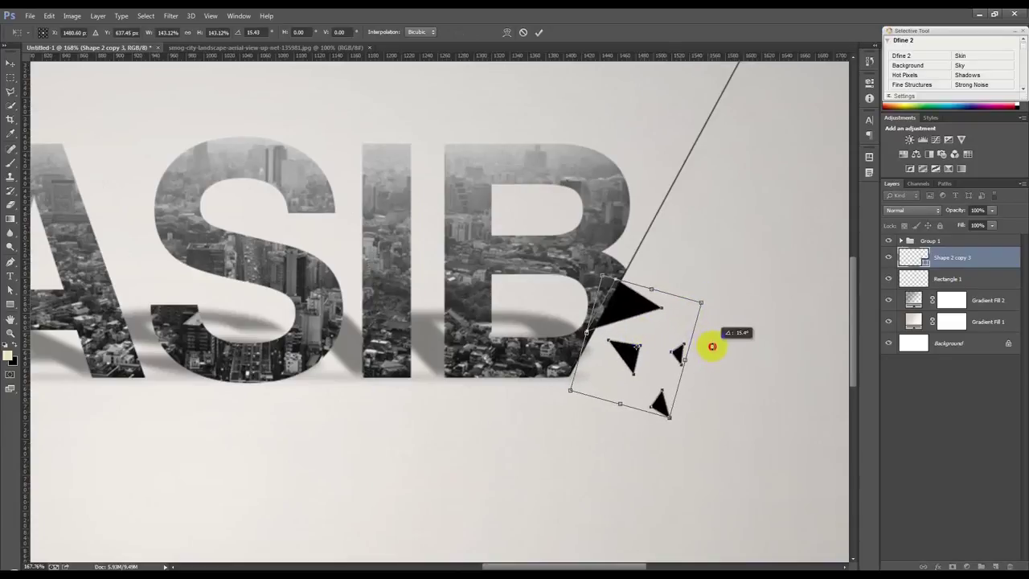
{"action": "left_click_drag", "start_coordinate": [638, 333], "coordinate": [649, 344]}
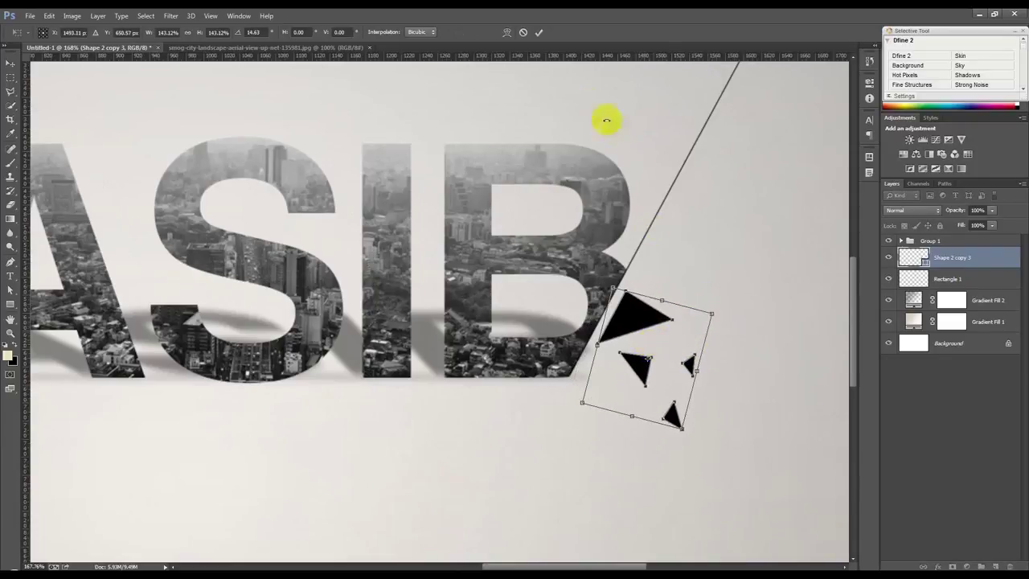
{"action": "left_click", "coordinate": [539, 34]}
{"action": "left_click_drag", "start_coordinate": [955, 214], "coordinate": [935, 214]}
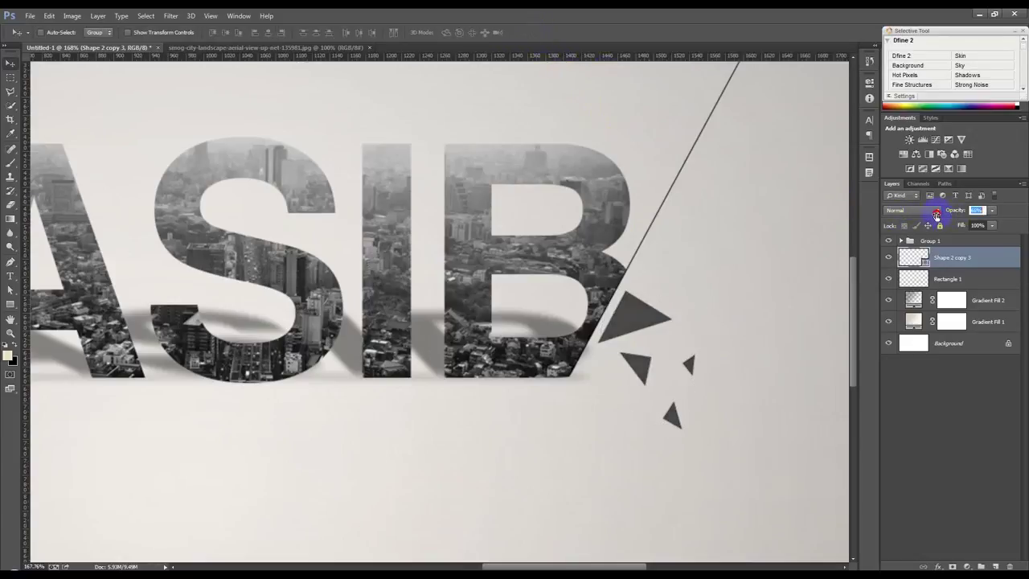
Duplicate the shard cluster, flip it vertically, and shrink and rotate it above the HASS label.
{"action": "scroll", "coordinate": [778, 267], "scroll_direction": "down", "scroll_amount": 3}
{"action": "scroll", "coordinate": [757, 278], "scroll_direction": "down", "scroll_amount": 3}
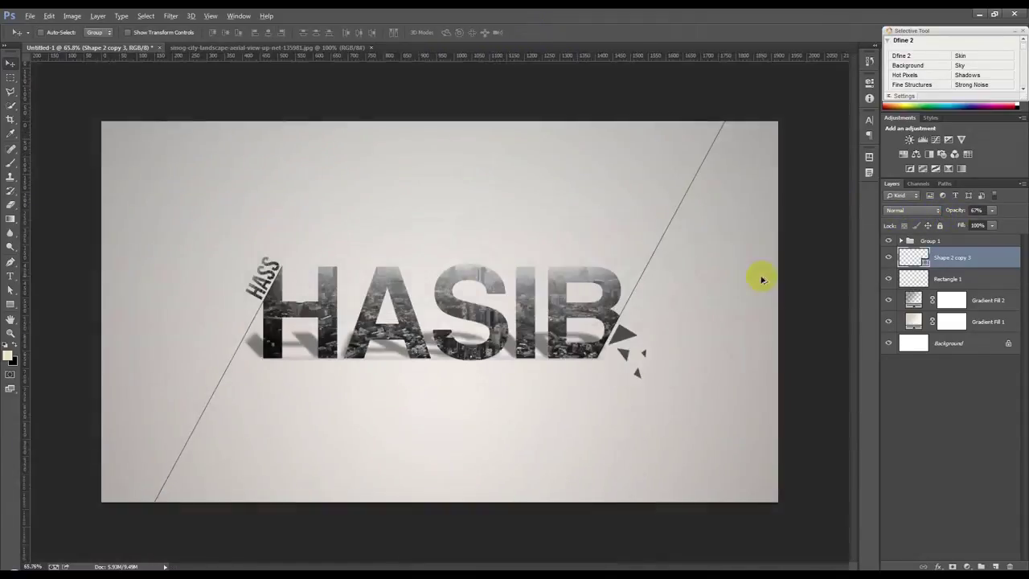
{"action": "left_click_drag", "start_coordinate": [664, 365], "coordinate": [701, 393]}
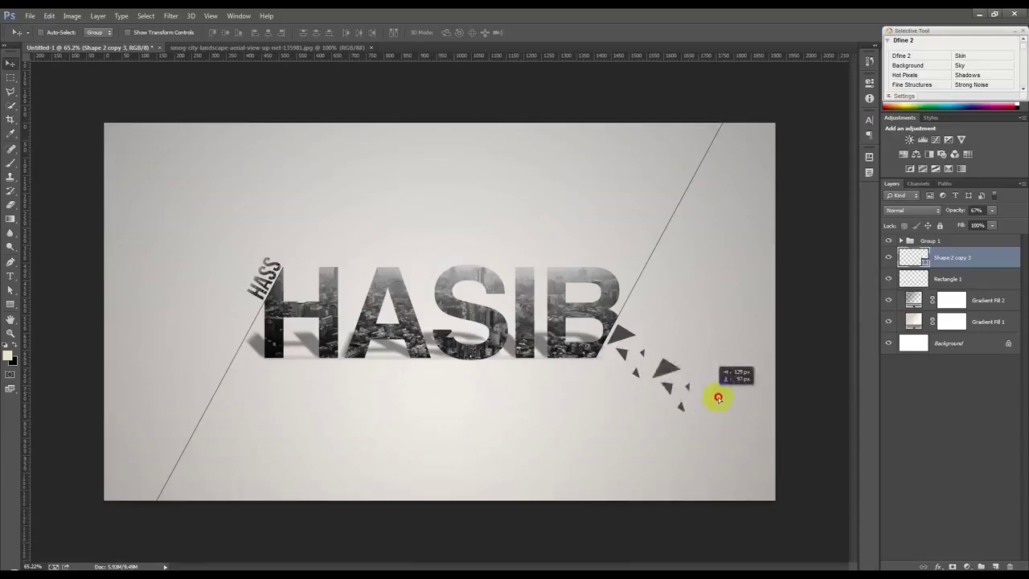
{"action": "key", "text": "ctrl+t"}
{"action": "right_click", "coordinate": [688, 400]}
{"action": "left_click", "coordinate": [703, 399]}
{"action": "mouse_move", "coordinate": [680, 408]}
{"action": "left_mouse_down"}
{"action": "mouse_move", "coordinate": [650, 402]}
{"action": "mouse_move", "coordinate": [720, 381]}
{"action": "mouse_move", "coordinate": [349, 240]}
{"action": "mouse_move", "coordinate": [291, 265]}
{"action": "left_mouse_up"}
{"action": "key", "text": "Return"}
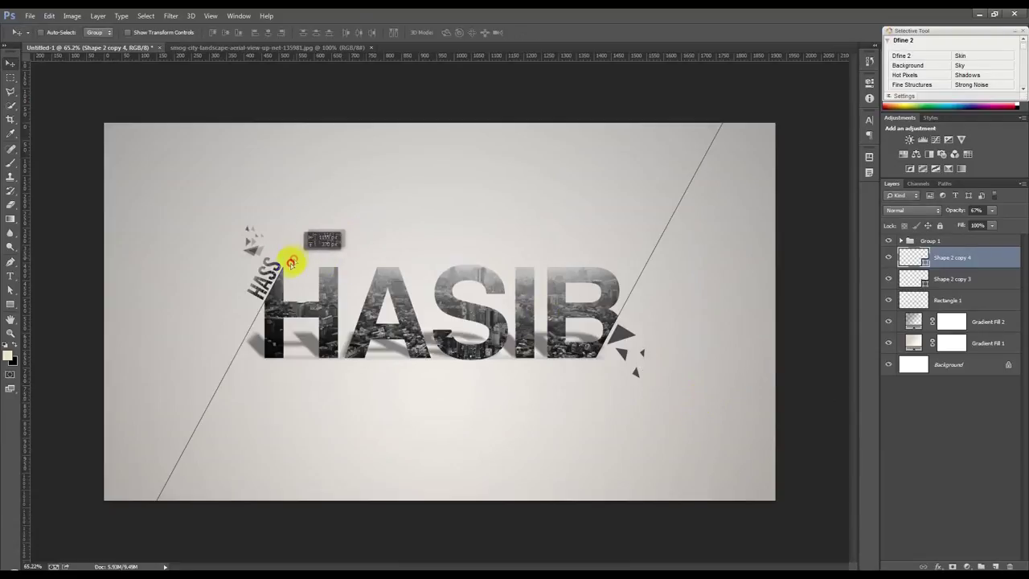
{"action": "scroll", "coordinate": [308, 293], "scroll_direction": "up", "scroll_amount": 1}
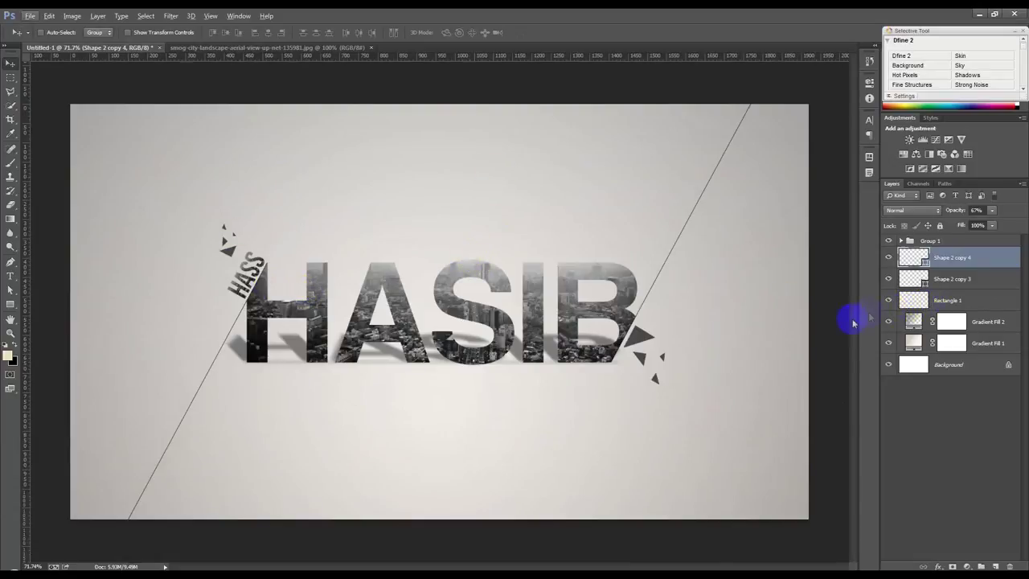
Add a reversed grey-to-transparent Gradient Fill layer above Group 1.
{"action": "left_click", "coordinate": [946, 242]}
{"action": "left_click", "coordinate": [979, 565]}
{"action": "left_click", "coordinate": [953, 350]}
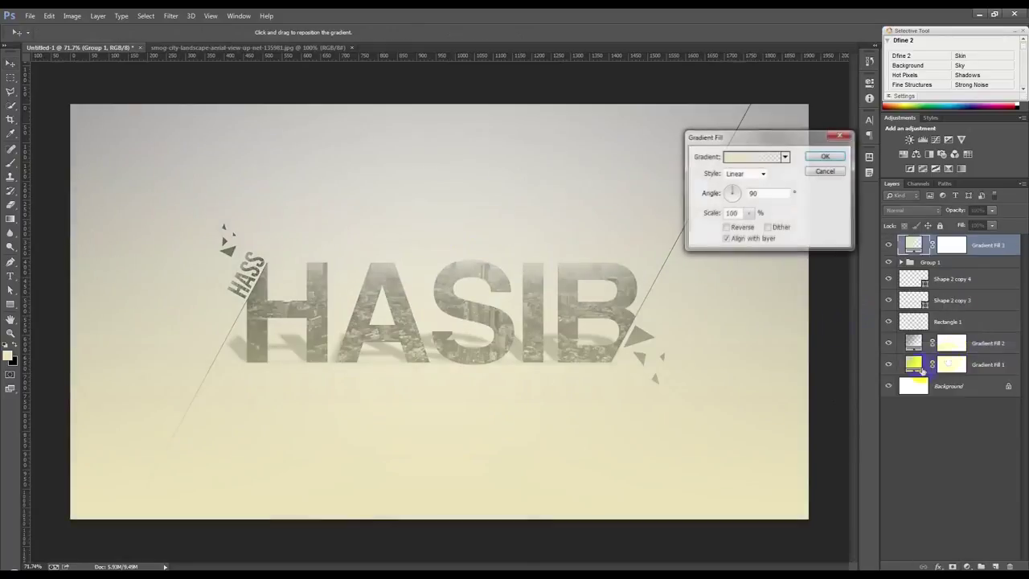
{"action": "left_click", "coordinate": [785, 157]}
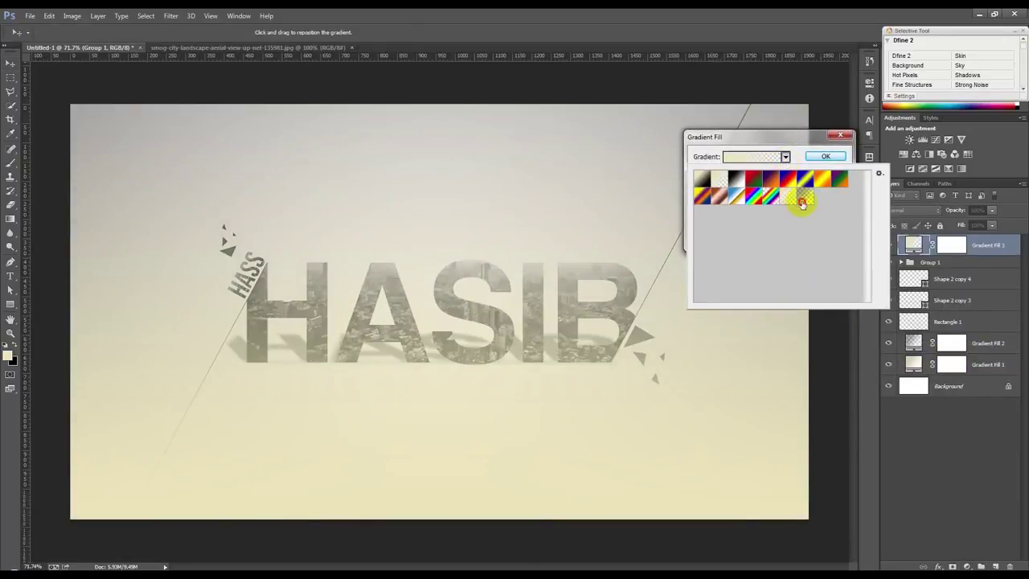
{"action": "left_click", "coordinate": [801, 201]}
{"action": "left_click", "coordinate": [786, 156]}
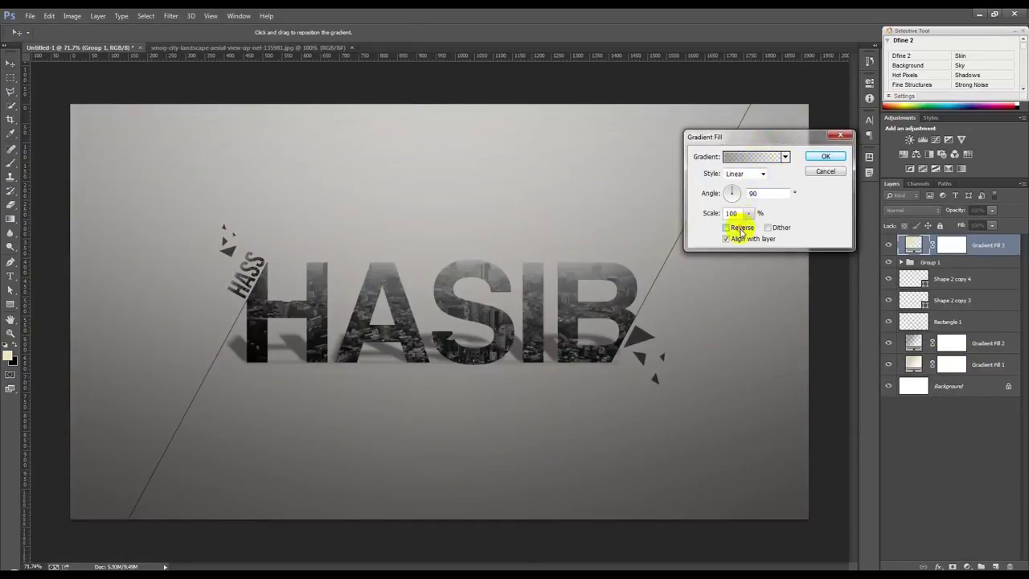
{"action": "left_click", "coordinate": [727, 228]}
Make the gradient radial at 268% scale, position its bright centre, and confirm.
{"action": "left_click", "coordinate": [745, 173]}
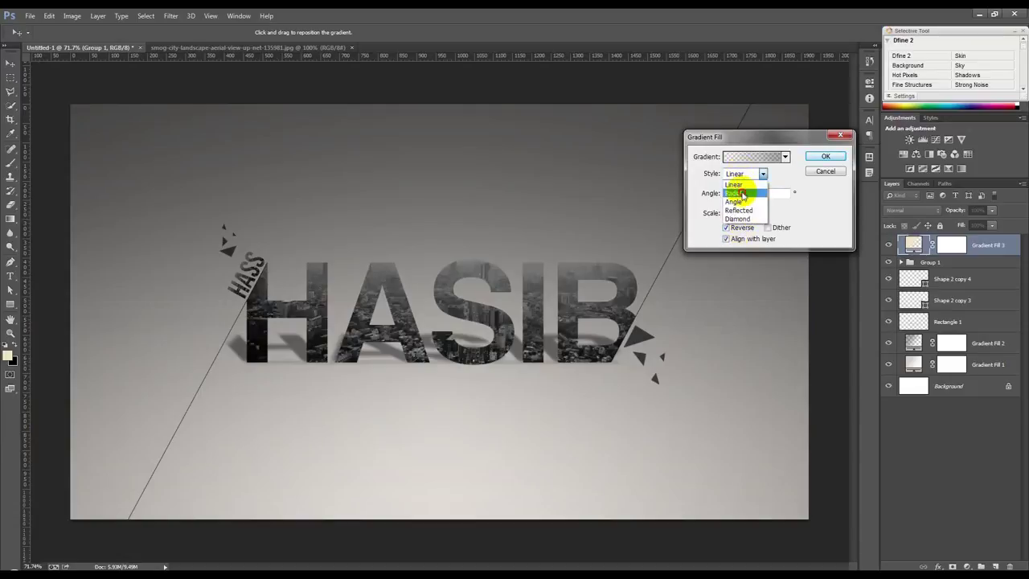
{"action": "left_click", "coordinate": [742, 194]}
{"action": "mouse_move", "coordinate": [675, 197]}
{"action": "left_mouse_down"}
{"action": "mouse_move", "coordinate": [691, 163]}
{"action": "mouse_move", "coordinate": [684, 156]}
{"action": "left_mouse_up"}
{"action": "left_click_drag", "start_coordinate": [562, 140], "coordinate": [567, 131]}
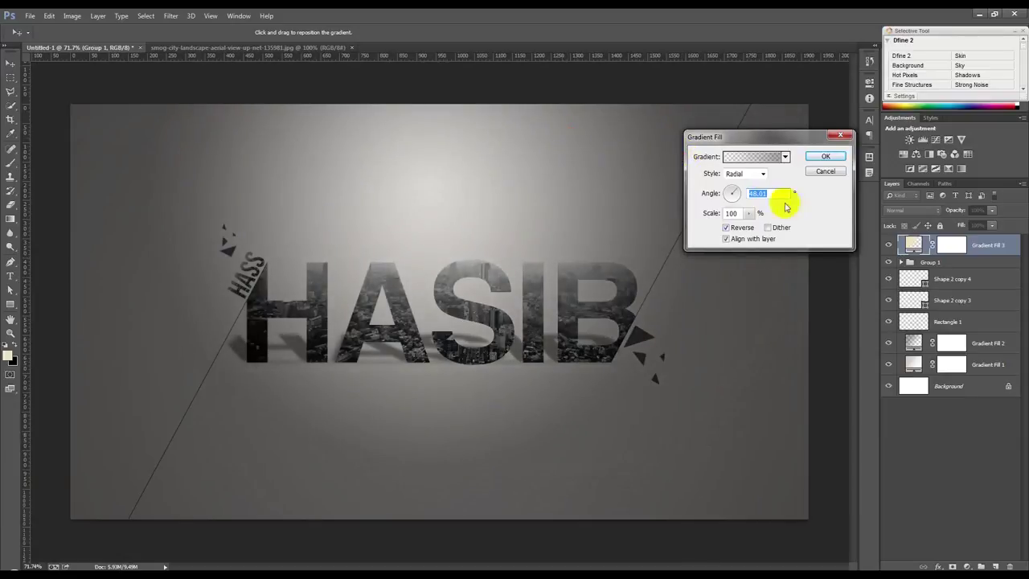
{"action": "left_click_drag", "start_coordinate": [754, 216], "coordinate": [759, 230]}
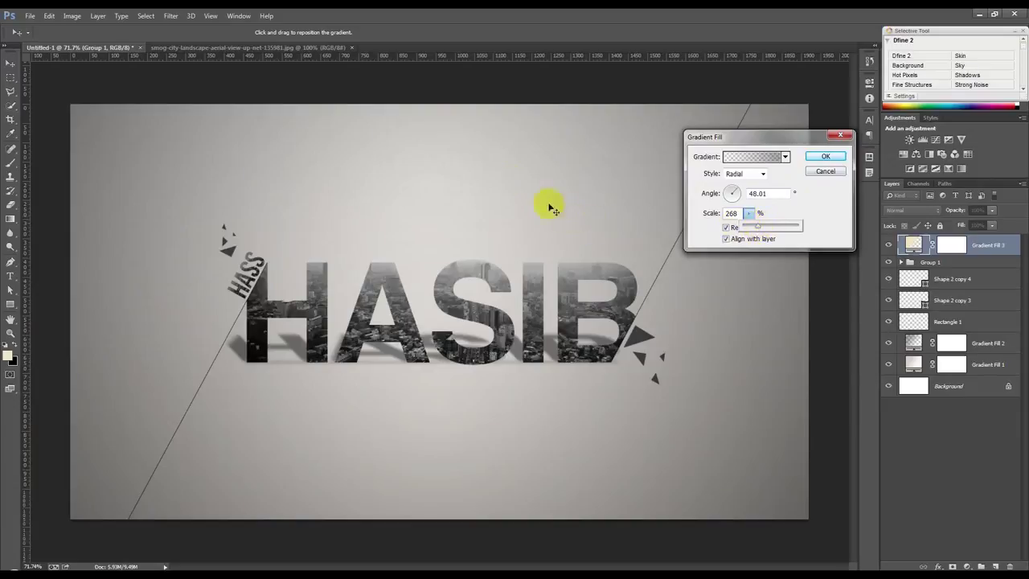
{"action": "left_click_drag", "start_coordinate": [464, 177], "coordinate": [472, 130]}
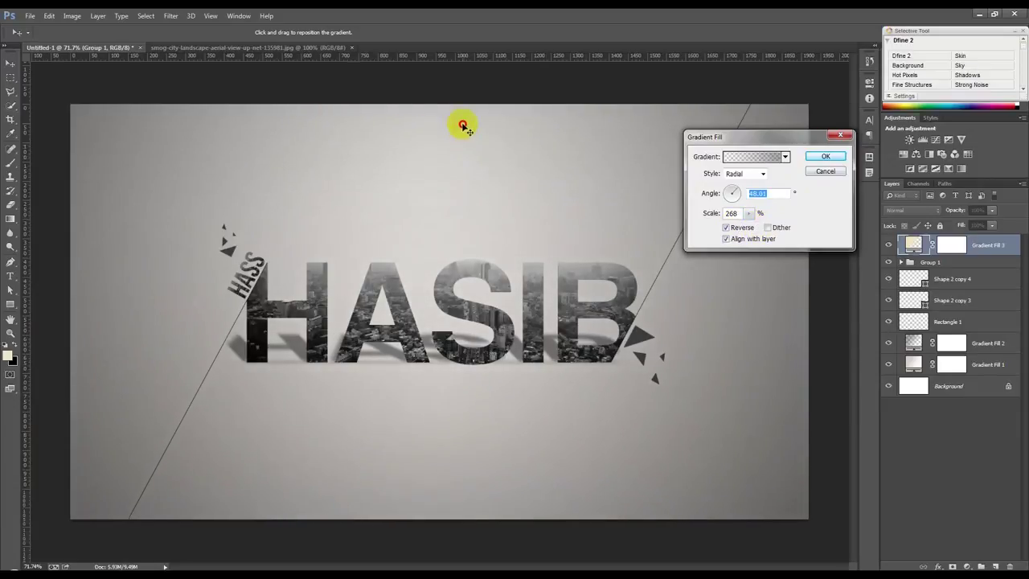
{"action": "left_click", "coordinate": [825, 159]}
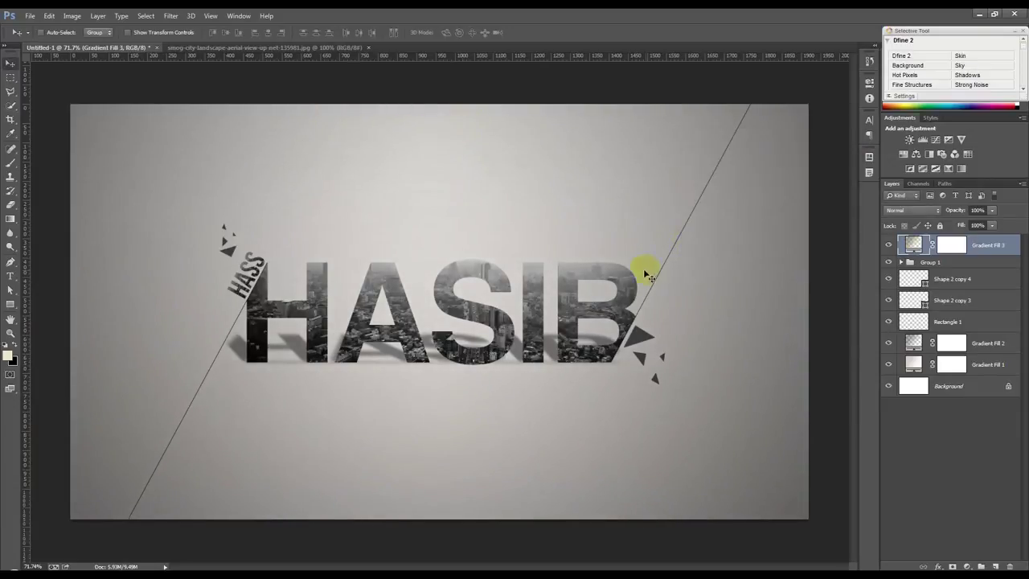
Lower Gradient Fill 3's opacity to 20%, toggling its visibility to compare.
{"action": "left_click_drag", "start_coordinate": [947, 212], "coordinate": [946, 212]}
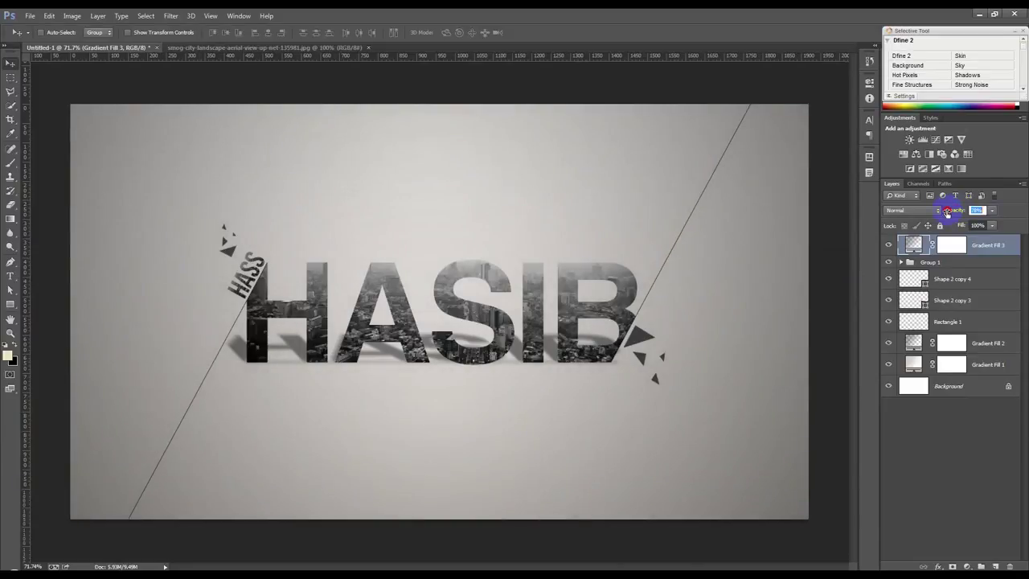
{"action": "left_click", "coordinate": [888, 244]}
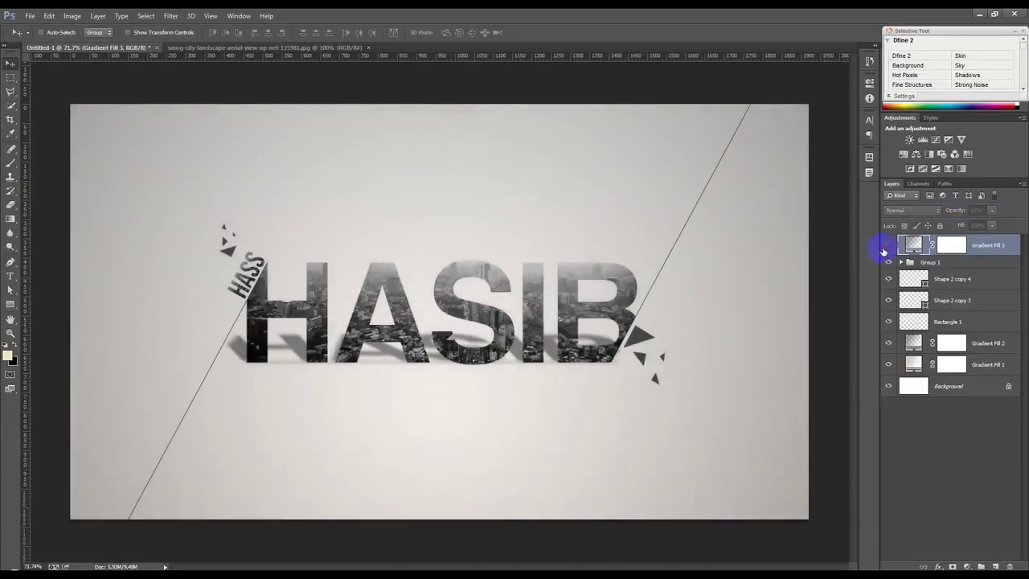
{"action": "left_click", "coordinate": [887, 244]}
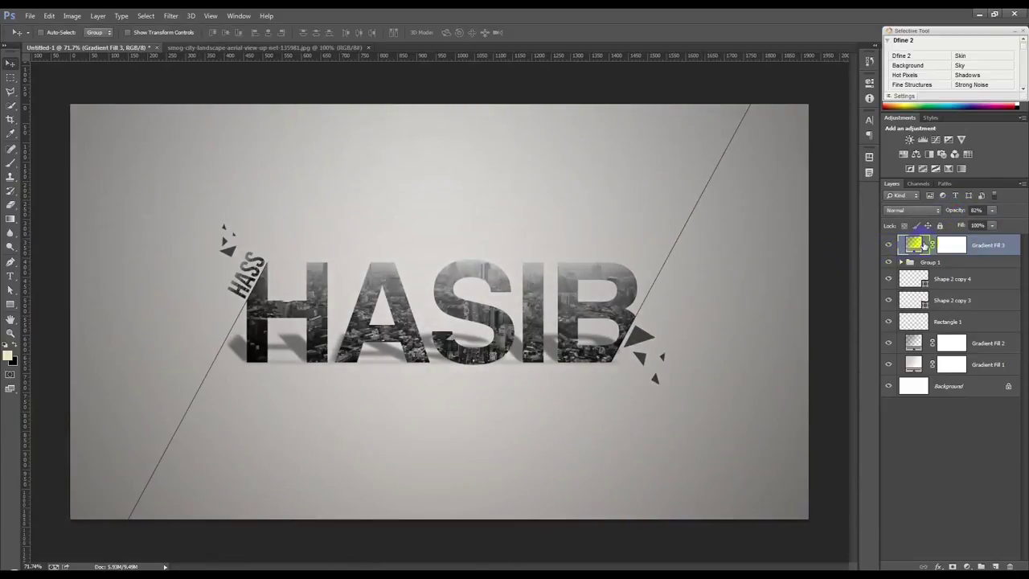
{"action": "key", "text": "2"}
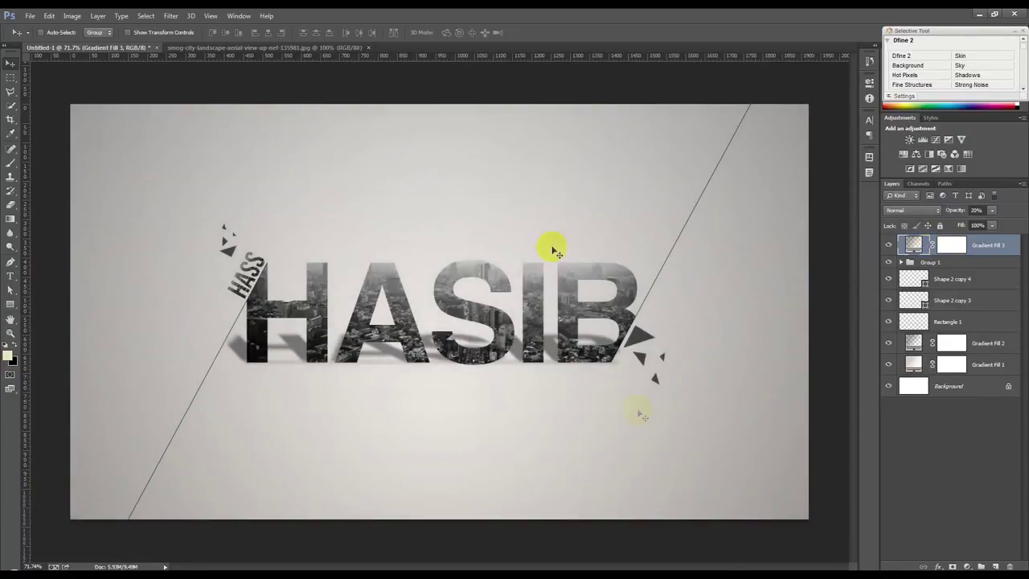